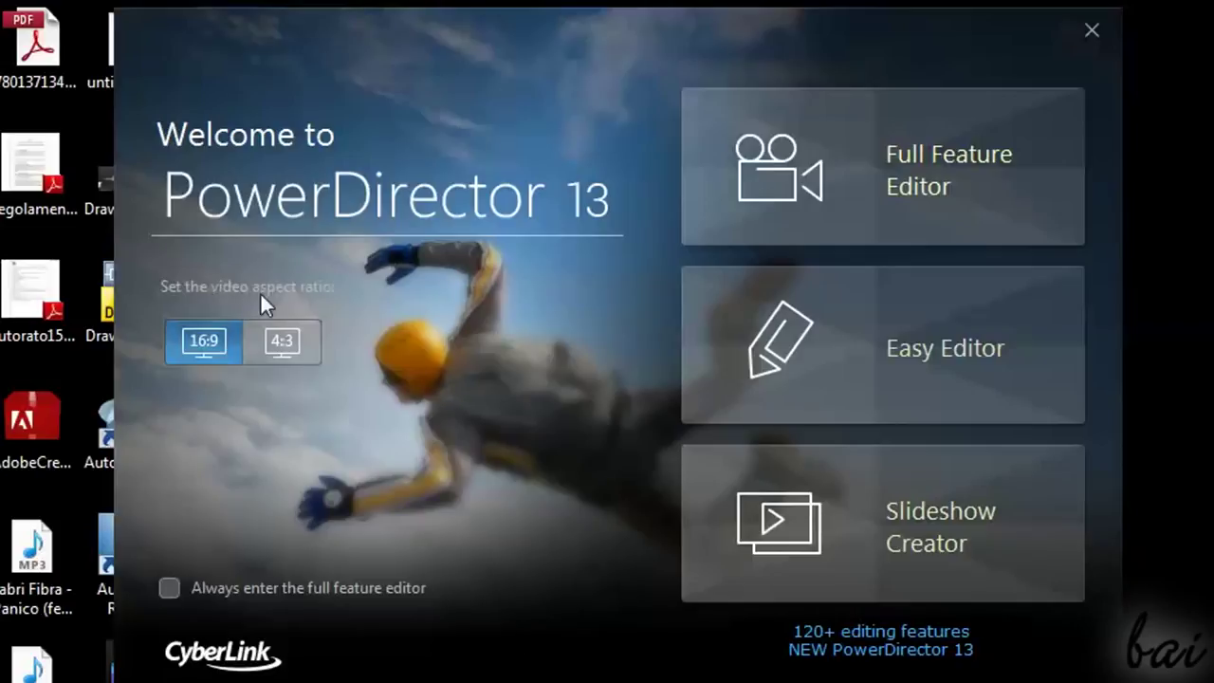
Switch the video aspect ratio between 4:3 and 16:9, finishing on 16:9.
{"action": "left_click", "coordinate": [281, 344]}
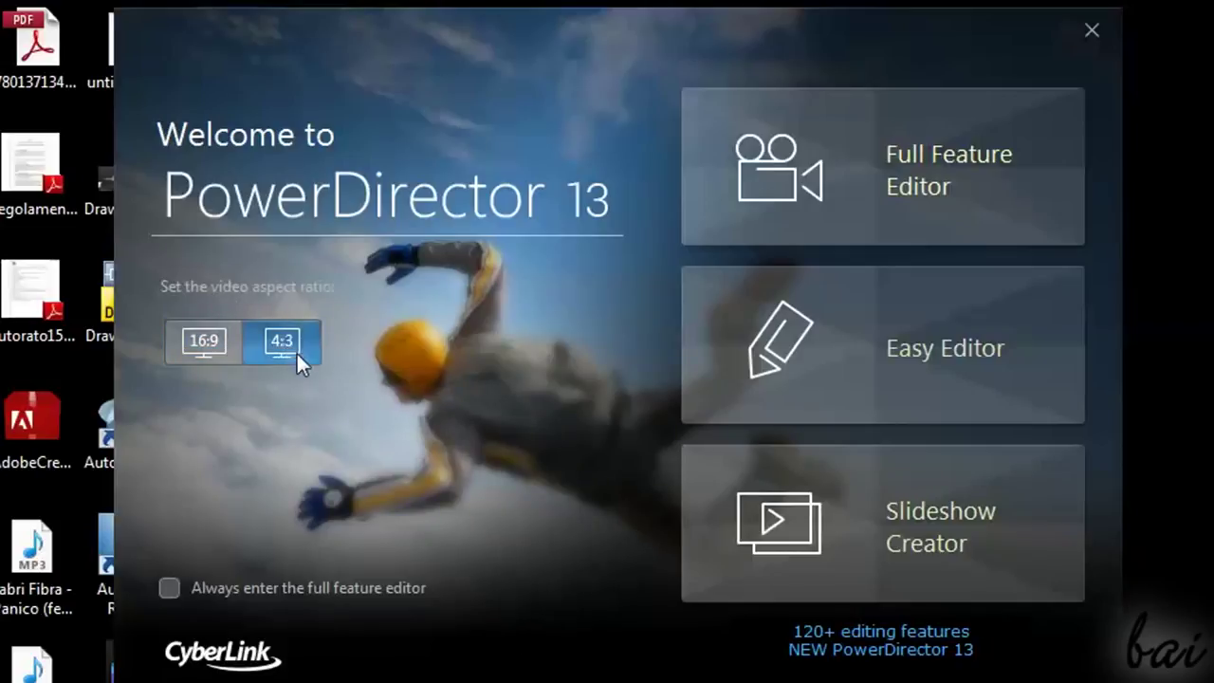
{"action": "left_click", "coordinate": [216, 358]}
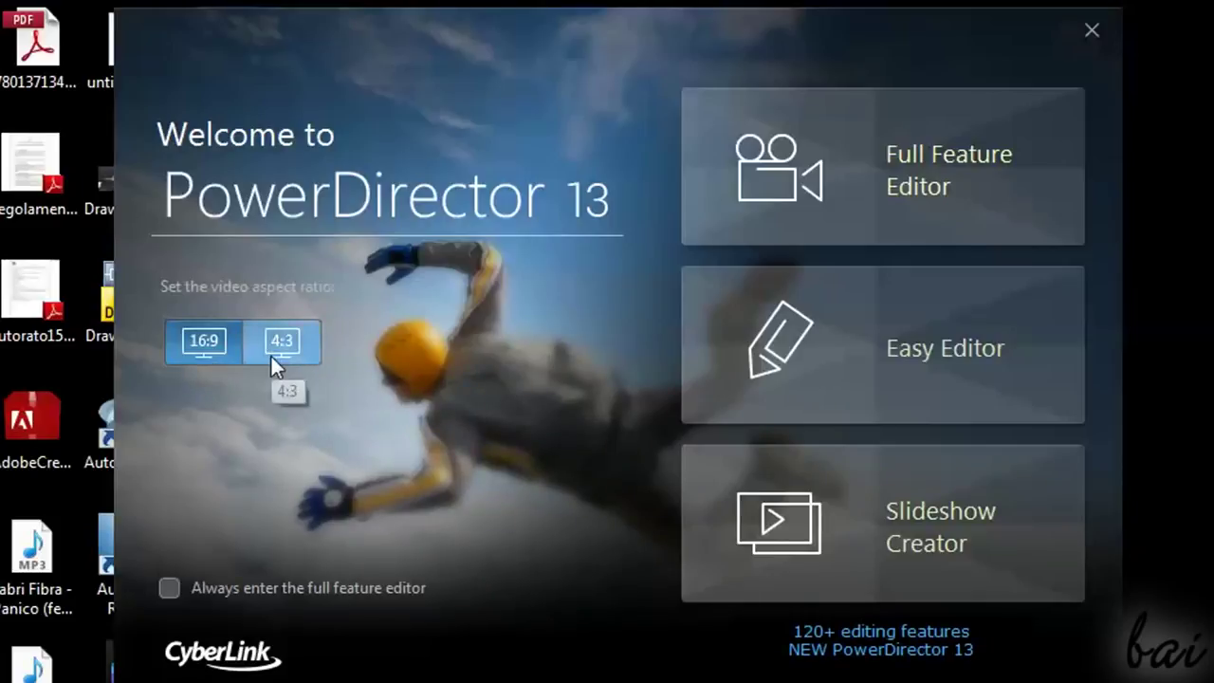
{"action": "left_click", "coordinate": [270, 354]}
{"action": "left_click", "coordinate": [204, 354]}
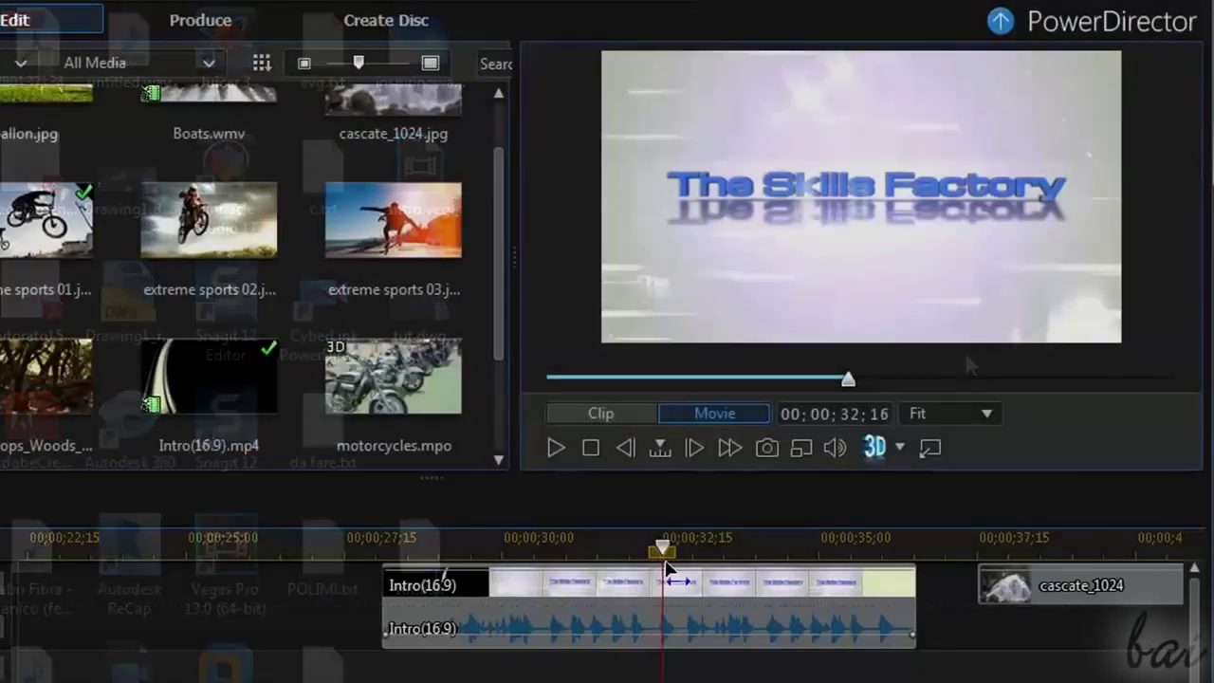
Scrub the playhead through the Intro(16.9) clip on the timeline to preview its frames.
{"action": "left_click_drag", "start_coordinate": [664, 569], "coordinate": [730, 571]}
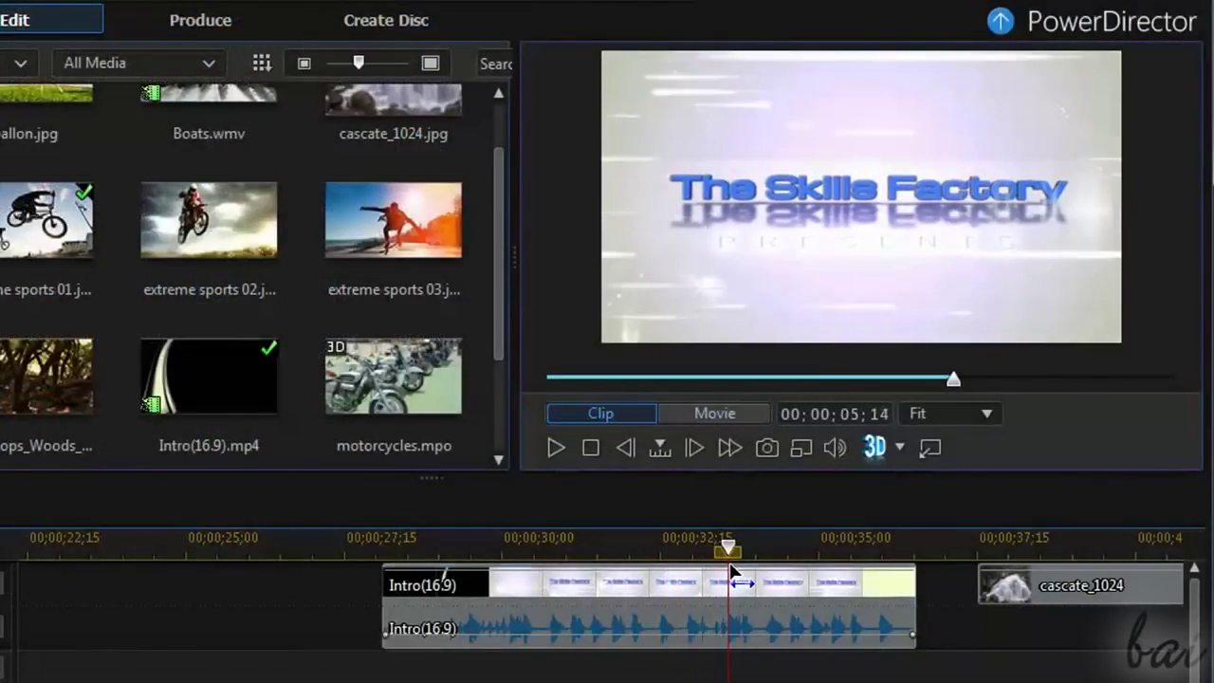
{"action": "left_click", "coordinate": [731, 569]}
{"action": "left_click_drag", "start_coordinate": [543, 543], "coordinate": [623, 565]}
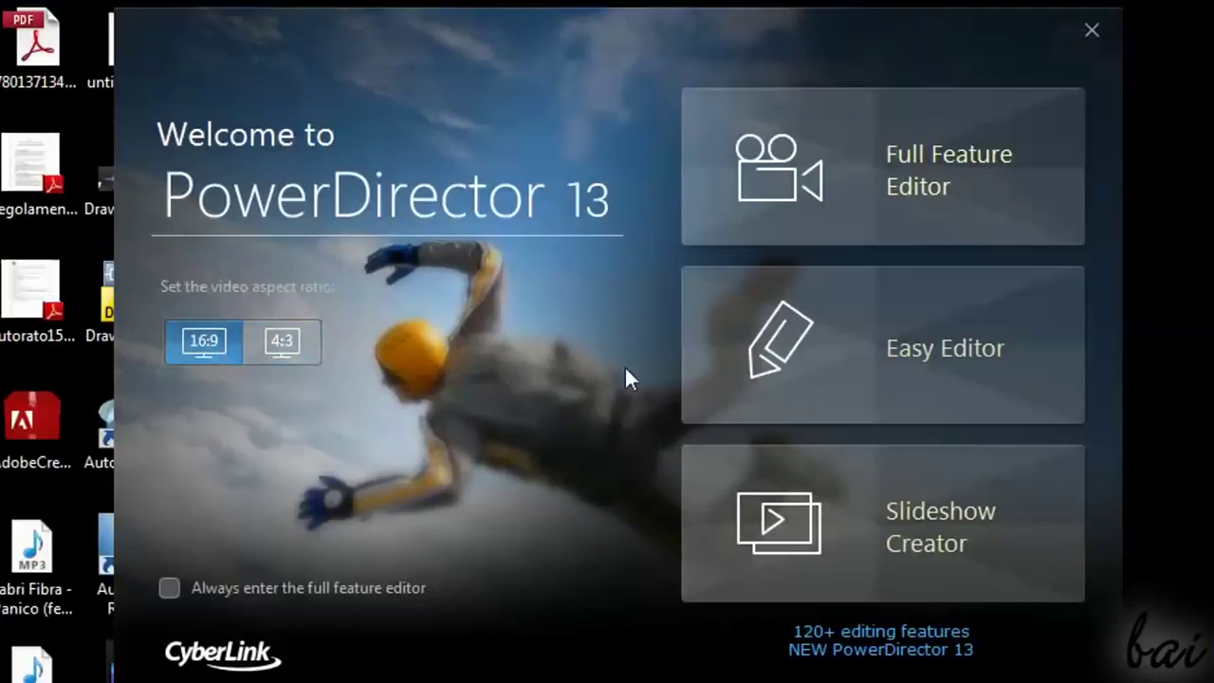
Start the Easy Editor and import the image 2048.jpg from the Sample folder as source media.
{"action": "left_click", "coordinate": [965, 351]}
{"action": "left_click", "coordinate": [152, 161]}
{"action": "left_click", "coordinate": [215, 163]}
{"action": "left_click", "coordinate": [598, 166]}
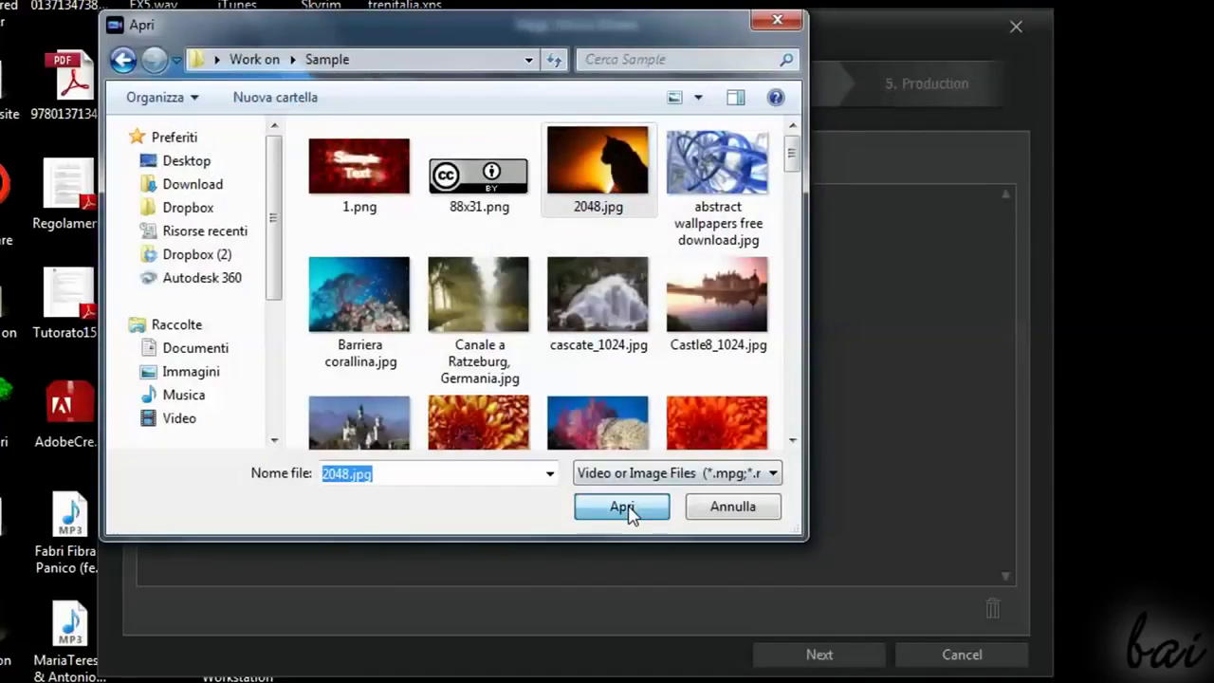
{"action": "left_click", "coordinate": [626, 508]}
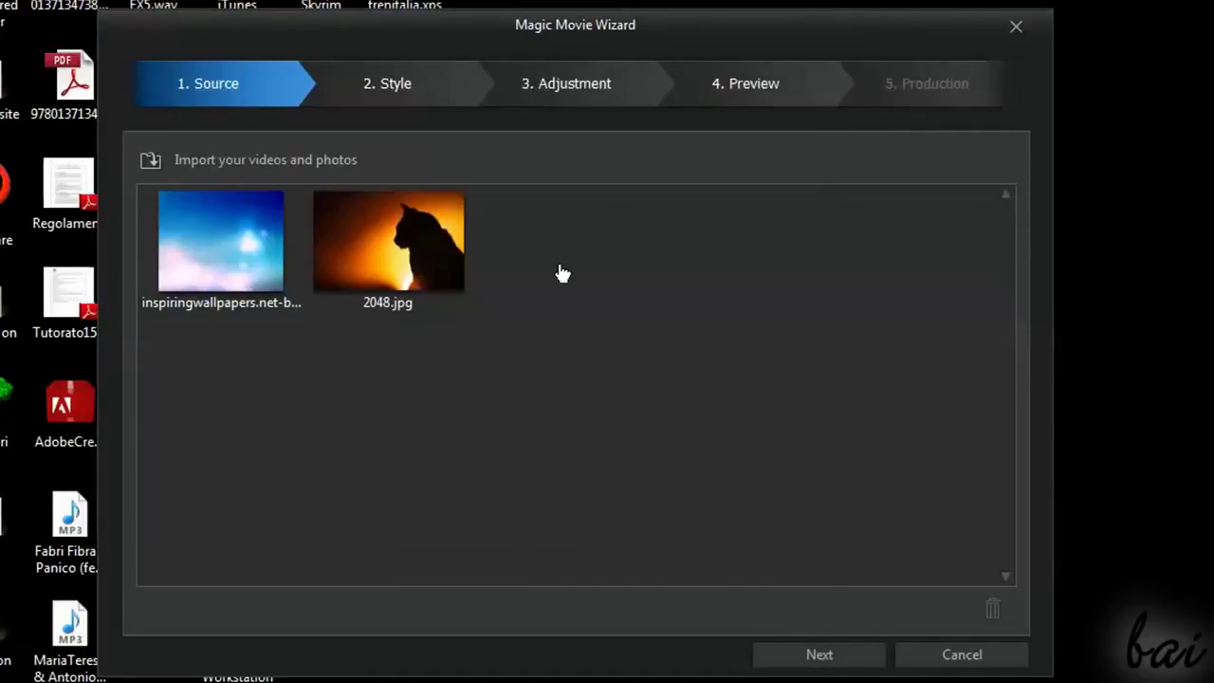
Keep the Action magic style and proceed to the wizard's Adjustment stage.
{"action": "left_click", "coordinate": [803, 654]}
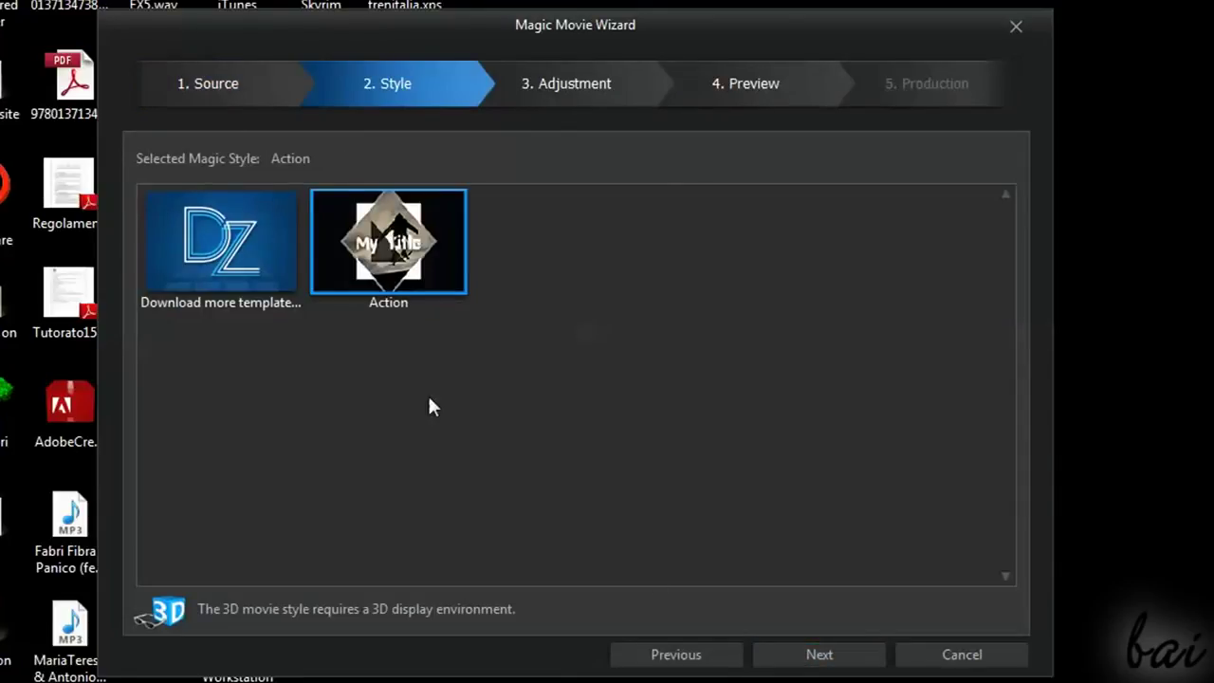
{"action": "left_click", "coordinate": [532, 90]}
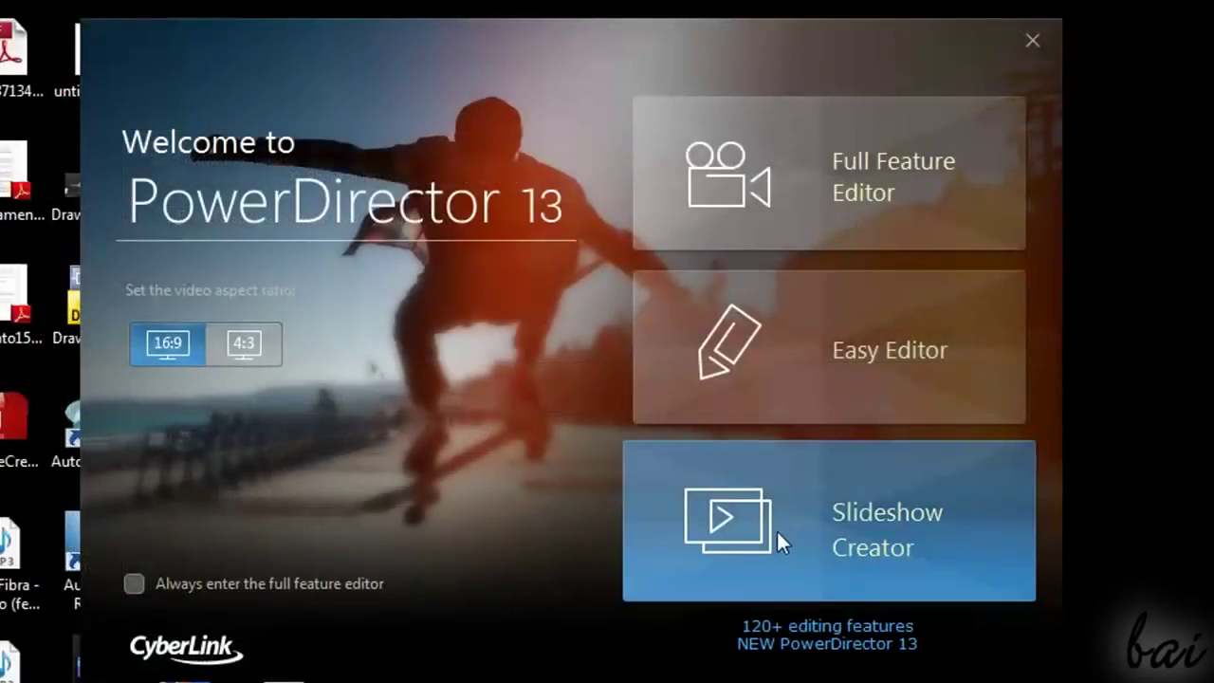
Start the Slideshow Creator and import the coral reef, chrysanthemum and Castle19_1024.jpg image files.
{"action": "left_click", "coordinate": [782, 532]}
{"action": "left_click", "coordinate": [152, 154]}
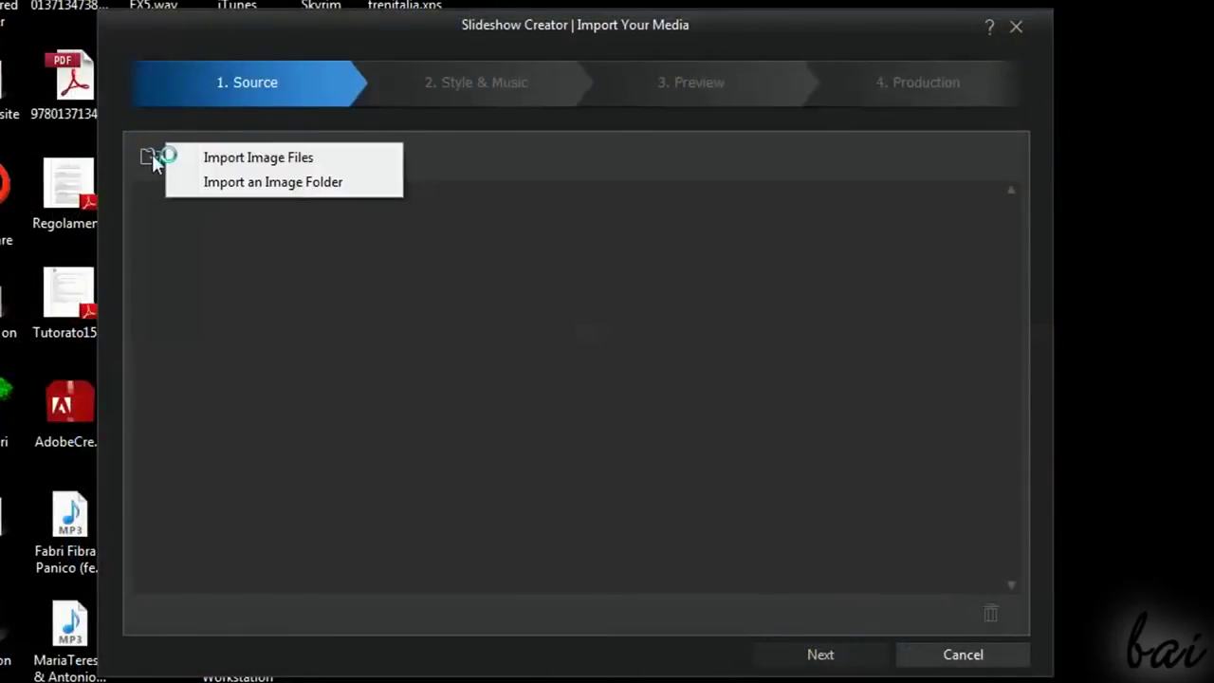
{"action": "left_click", "coordinate": [192, 158]}
{"action": "left_click", "coordinate": [618, 509]}
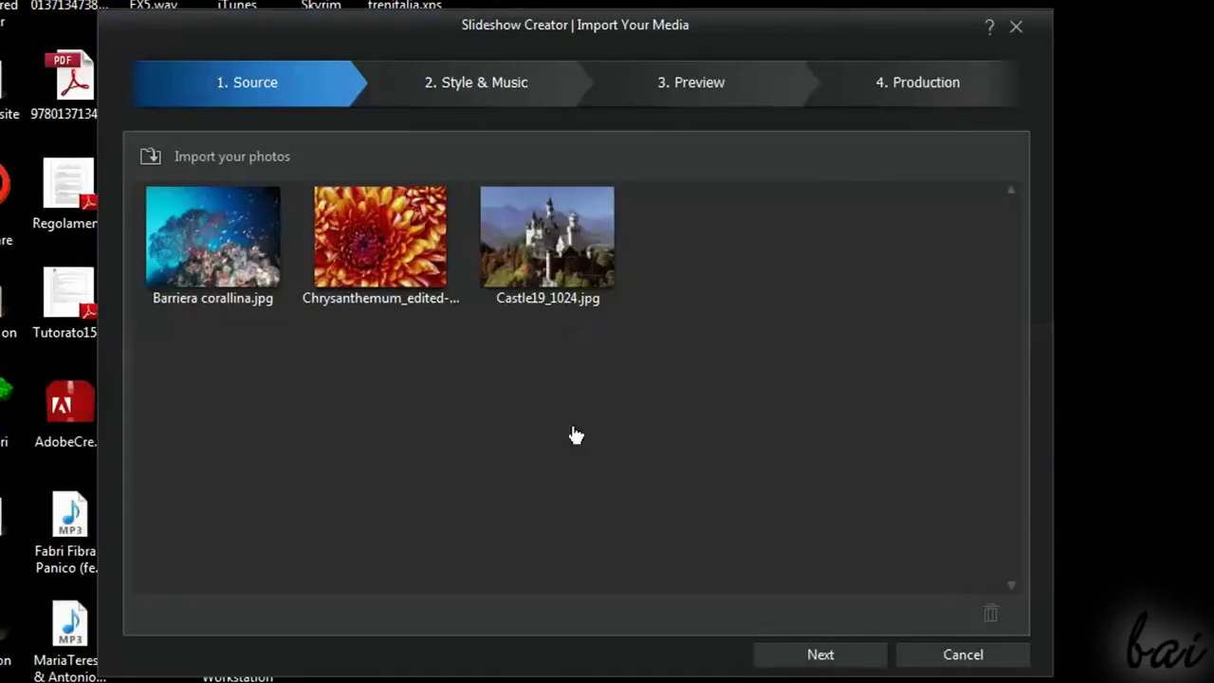
Proceed to the Style & Music stage and compare the Motion, Normal and Camera slideshow styles.
{"action": "left_click", "coordinate": [805, 648]}
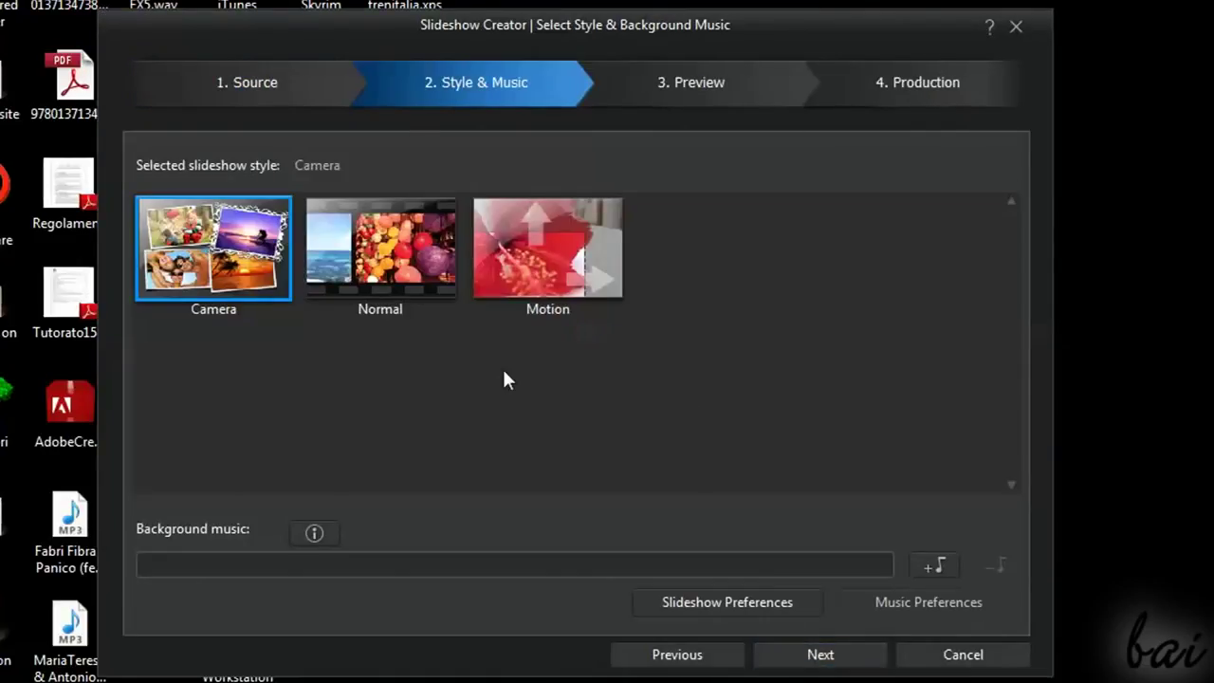
{"action": "double_click", "coordinate": [531, 288]}
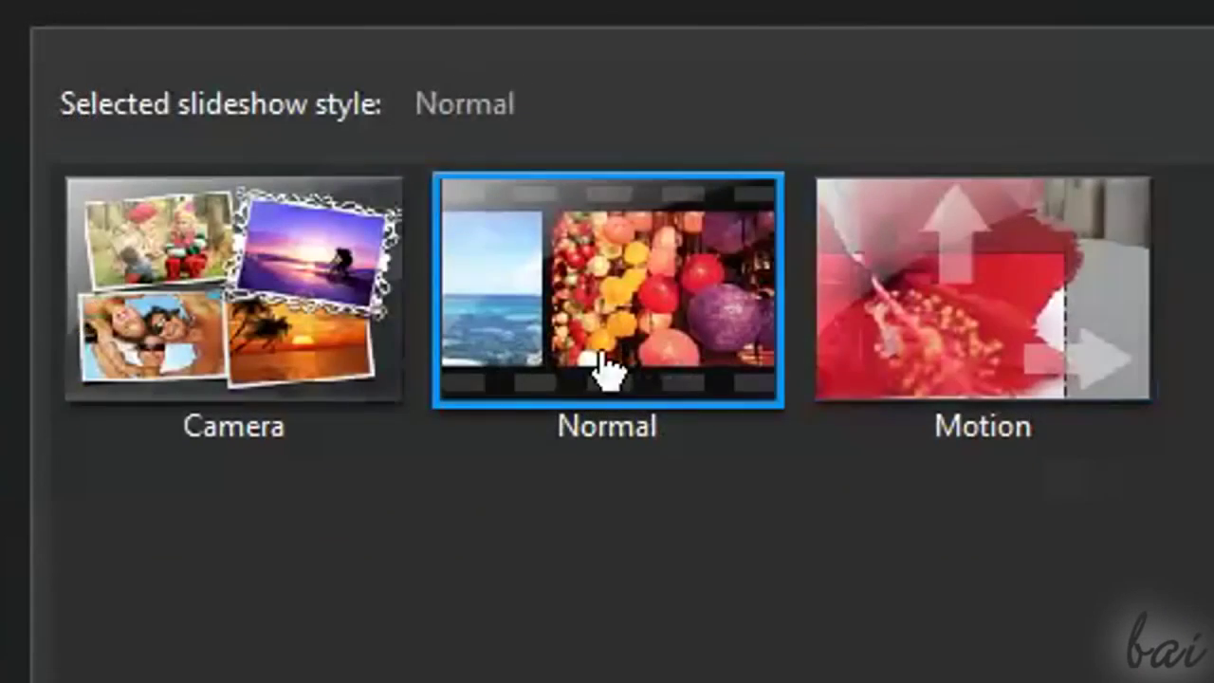
{"action": "left_click", "coordinate": [335, 362]}
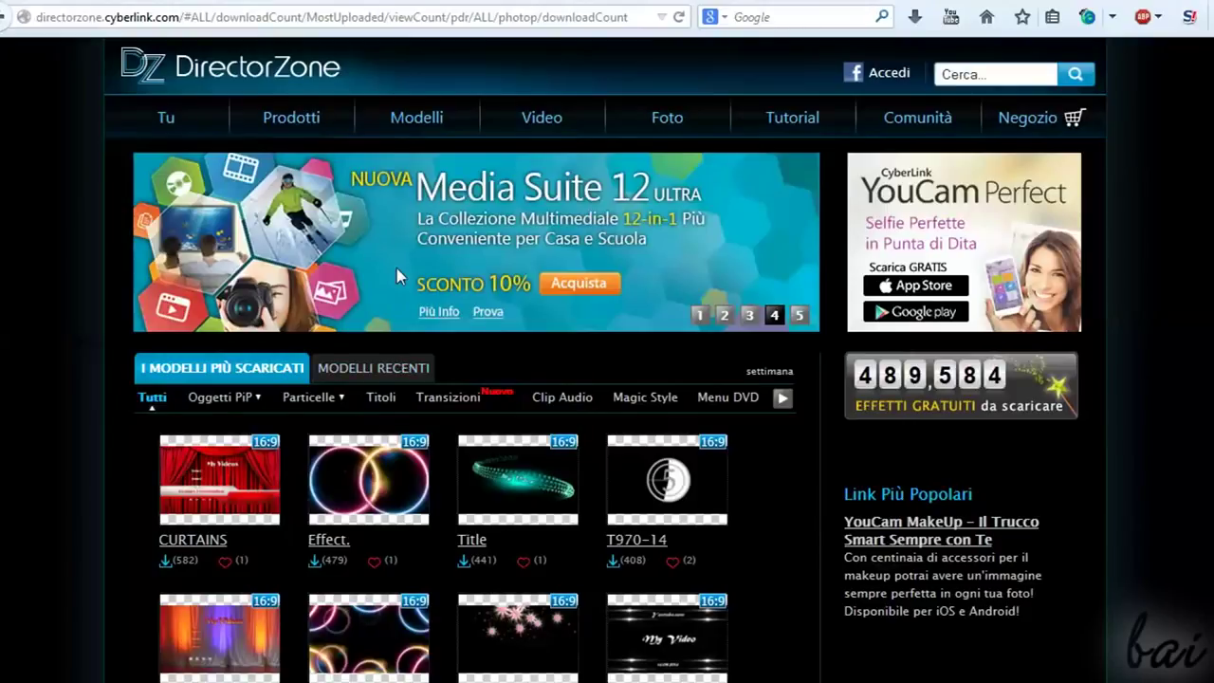
Look through the navigation menus of the DirectorZone website in the browser.
{"action": "mouse_move", "coordinate": [1040, 127]}
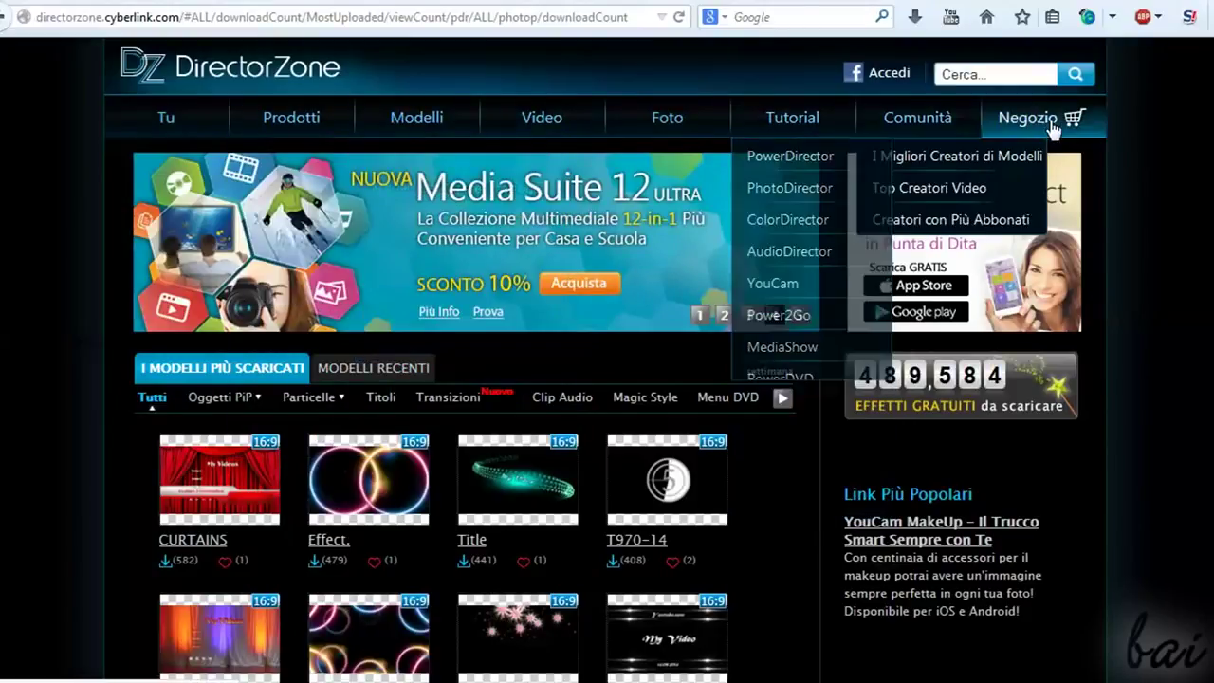
{"action": "mouse_move", "coordinate": [420, 117]}
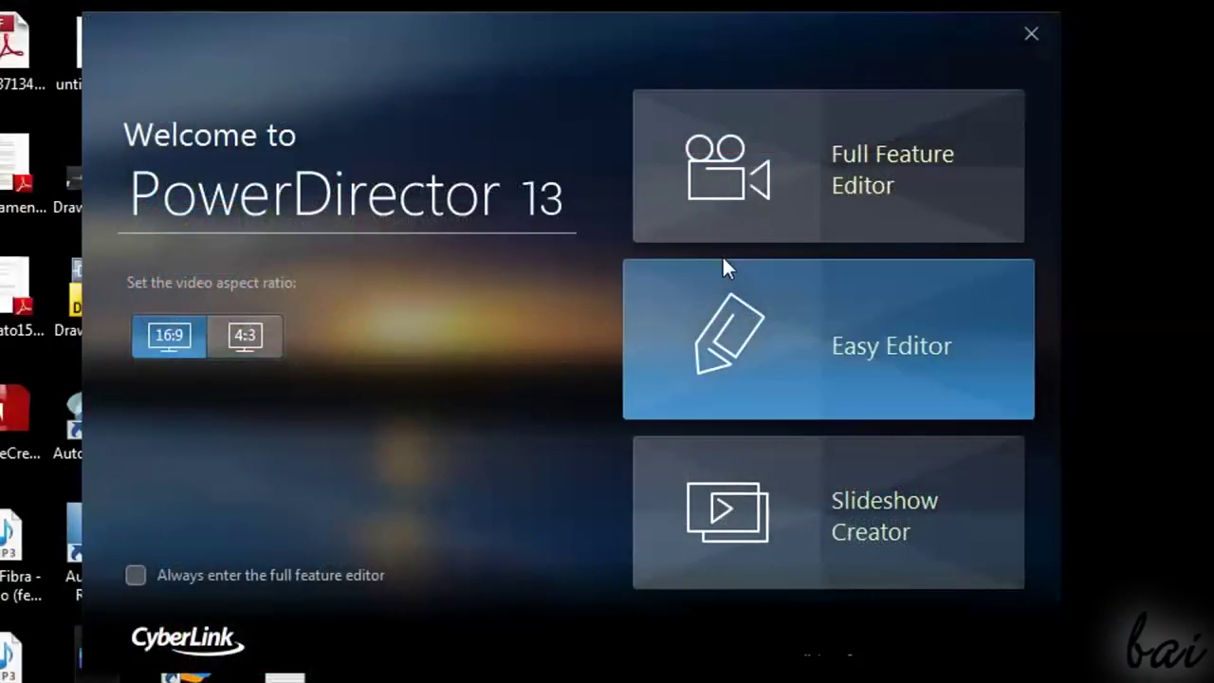
Open the Full Feature Editor and browse its Effect, PiP Objects, Particle, Title and Transition rooms.
{"action": "left_click", "coordinate": [799, 190]}
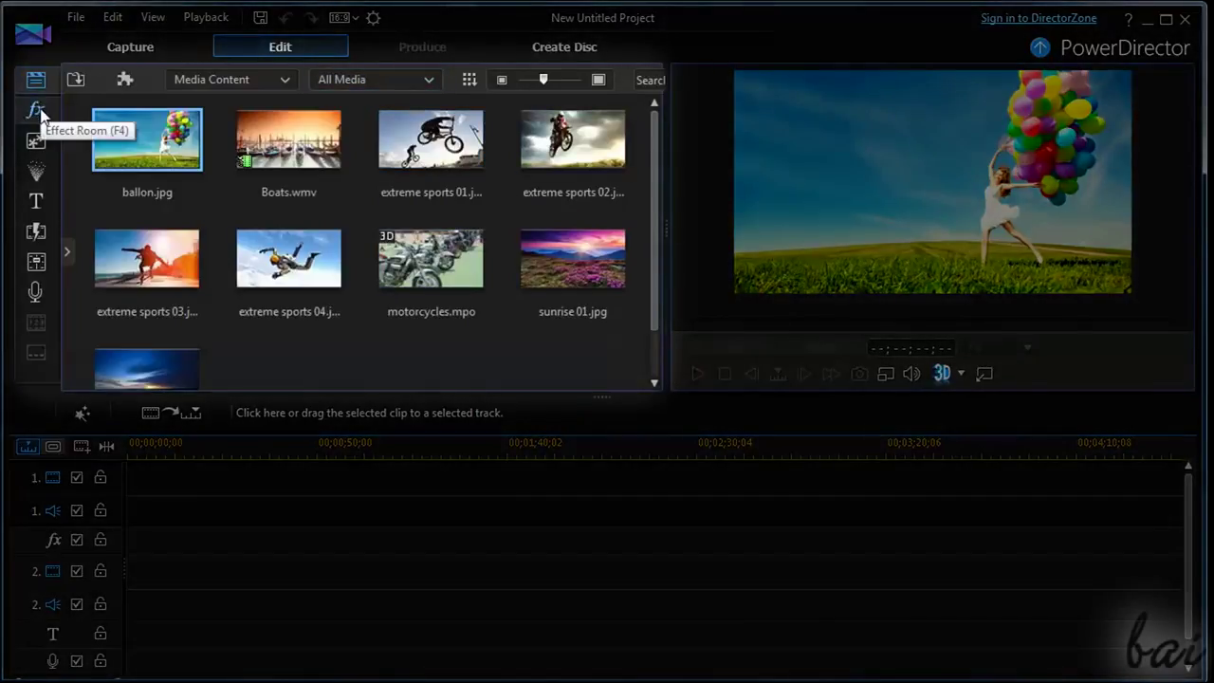
{"action": "left_click", "coordinate": [38, 112]}
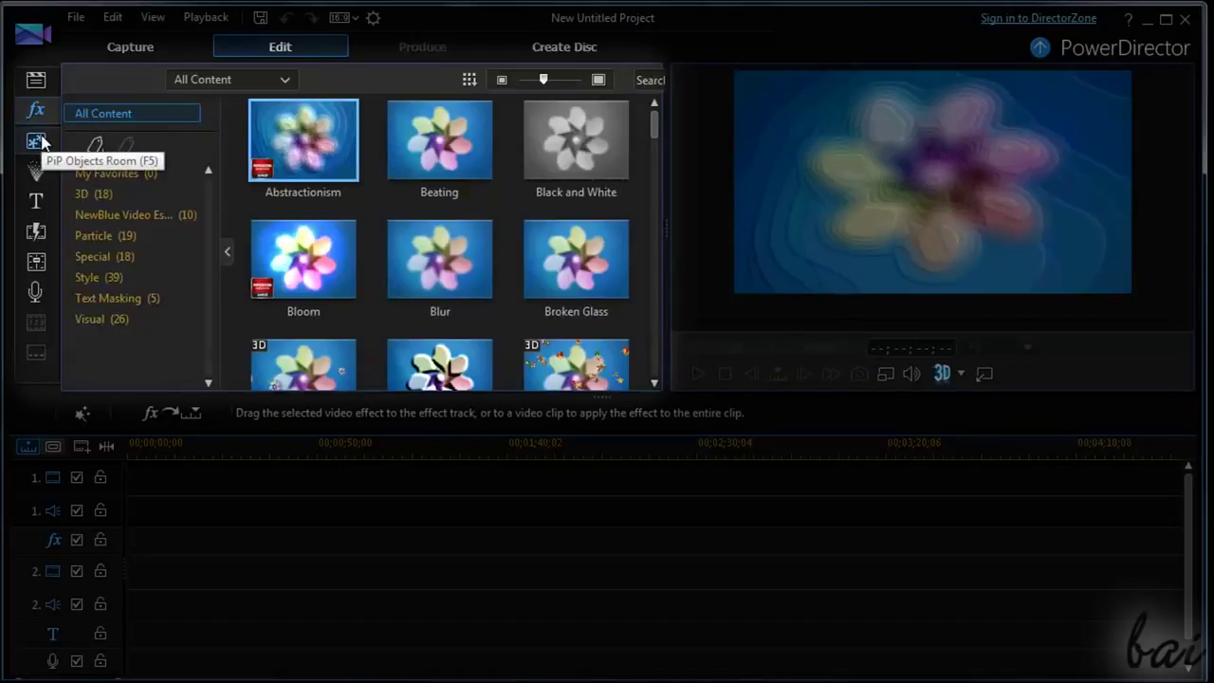
{"action": "left_click", "coordinate": [38, 142]}
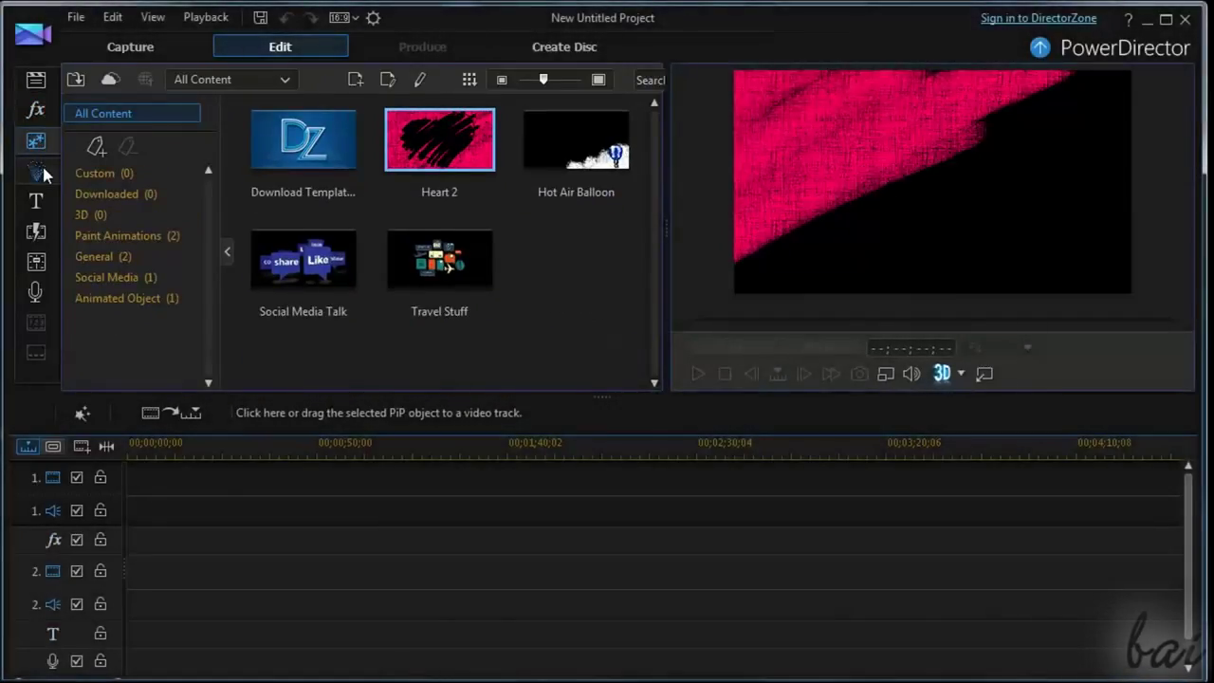
{"action": "left_click", "coordinate": [42, 171]}
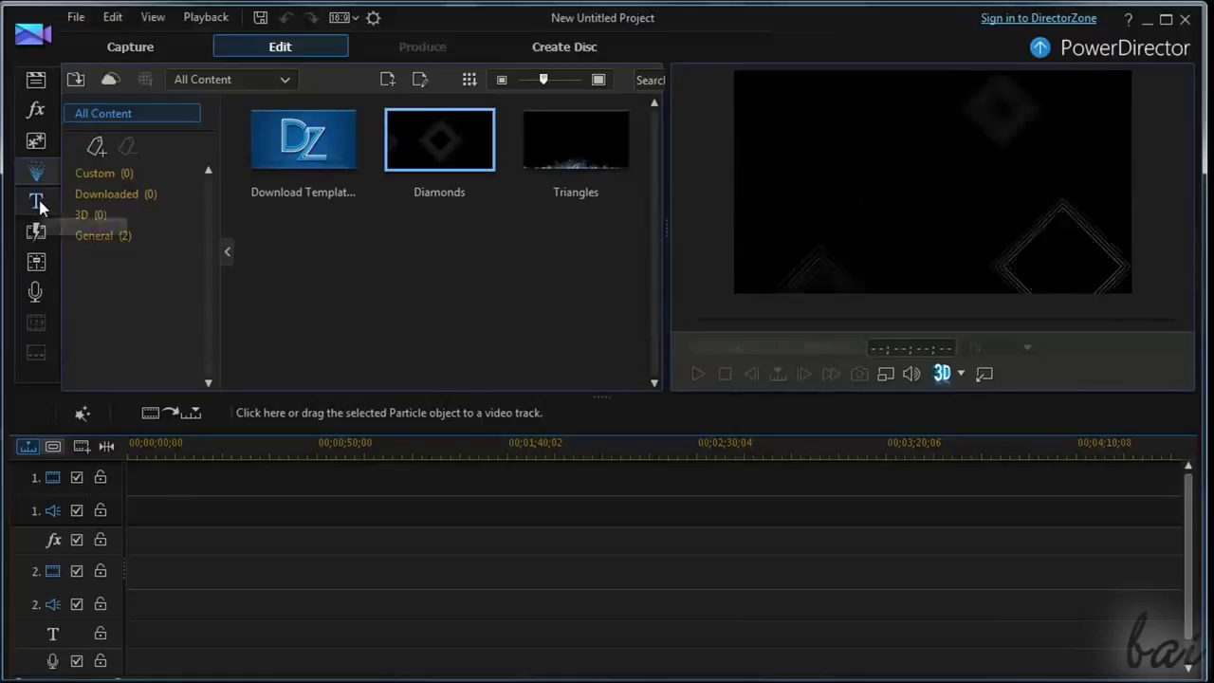
{"action": "left_click", "coordinate": [38, 201]}
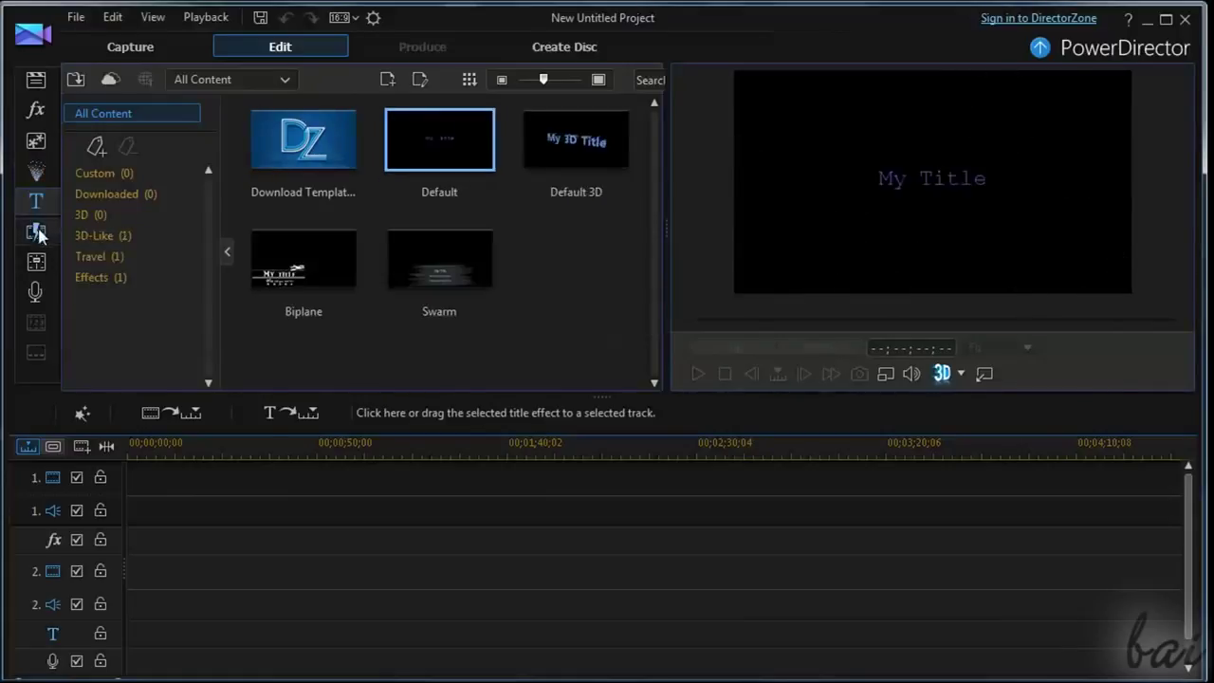
{"action": "left_click", "coordinate": [38, 234]}
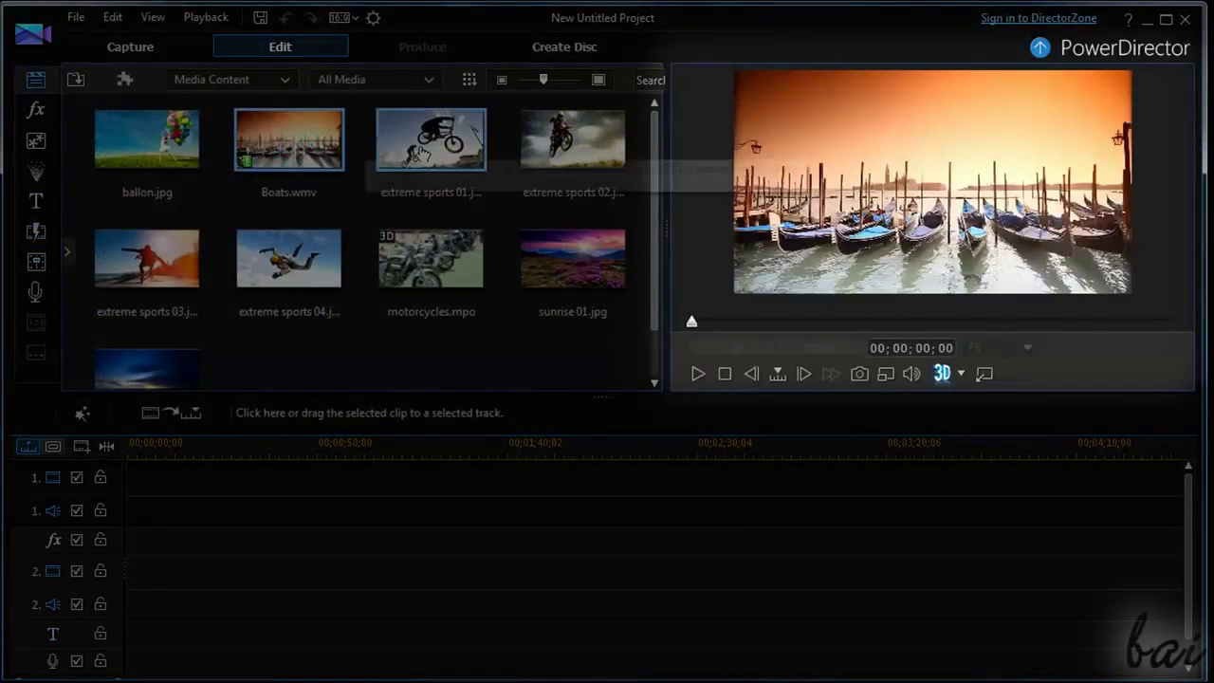
Place the extreme sports 04 image from the media library on video track 1 at about 00;01;20.
{"action": "left_click", "coordinate": [423, 152]}
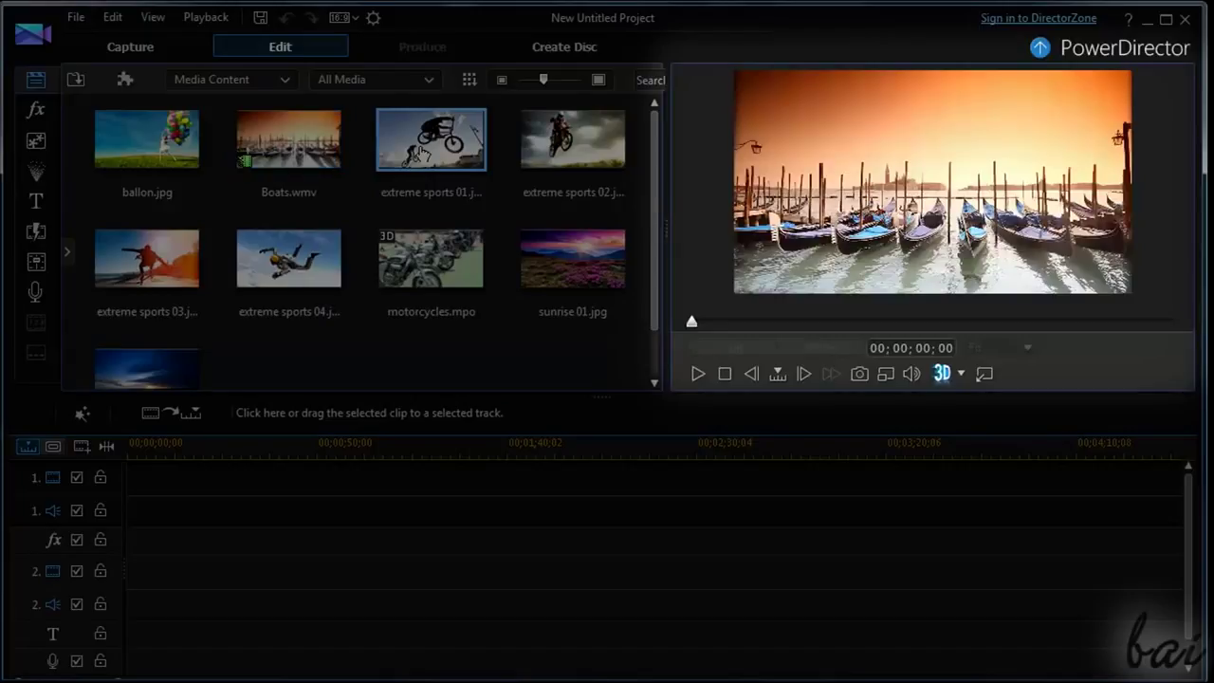
{"action": "left_click_drag", "start_coordinate": [289, 258], "coordinate": [527, 501]}
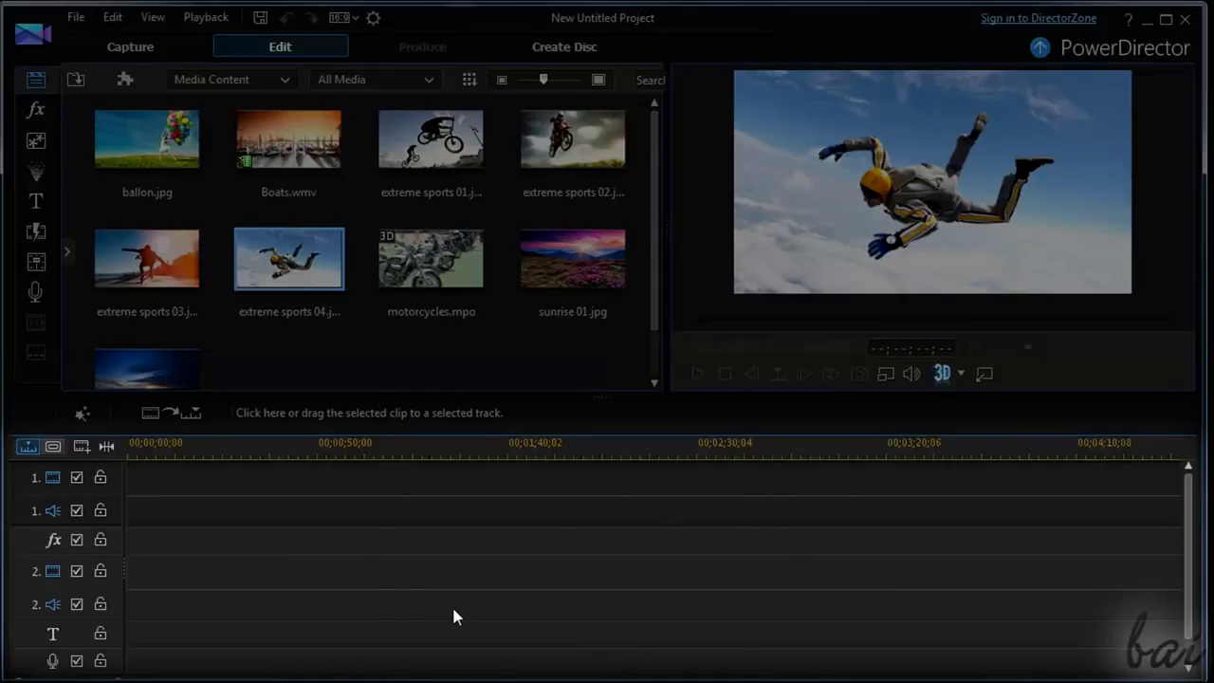
{"action": "left_click_drag", "start_coordinate": [570, 621], "coordinate": [432, 495]}
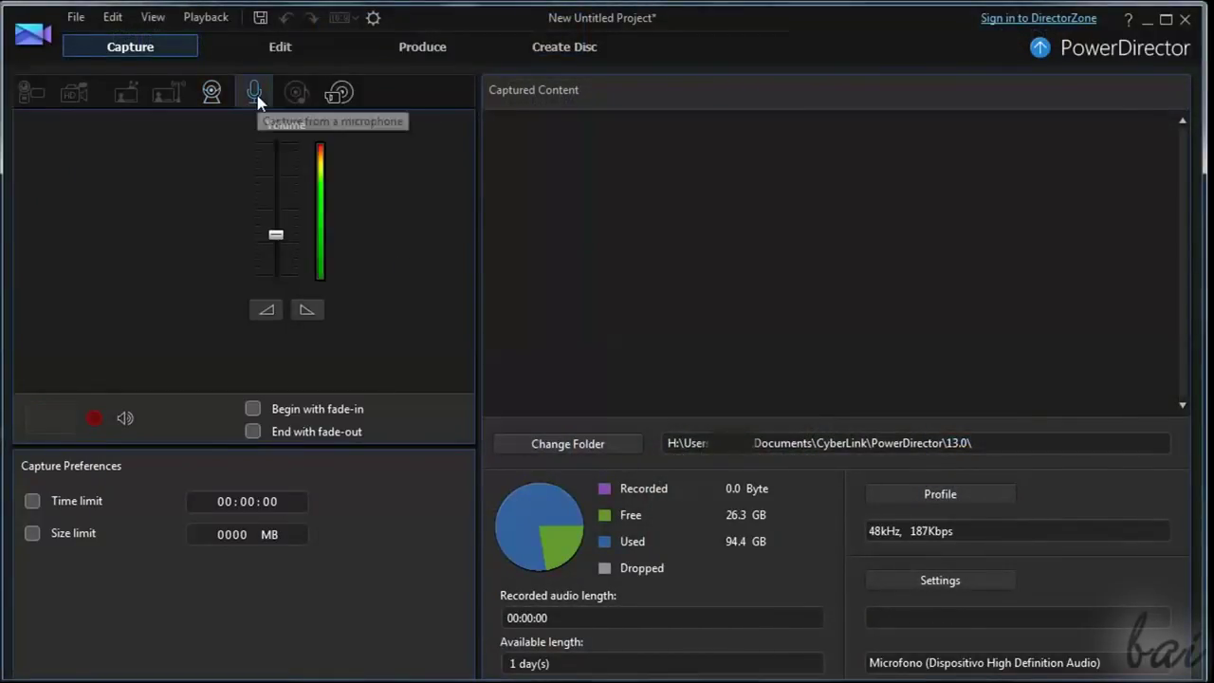
View the Edit, Produce and Create Disc modules one after another.
{"action": "left_click", "coordinate": [280, 47]}
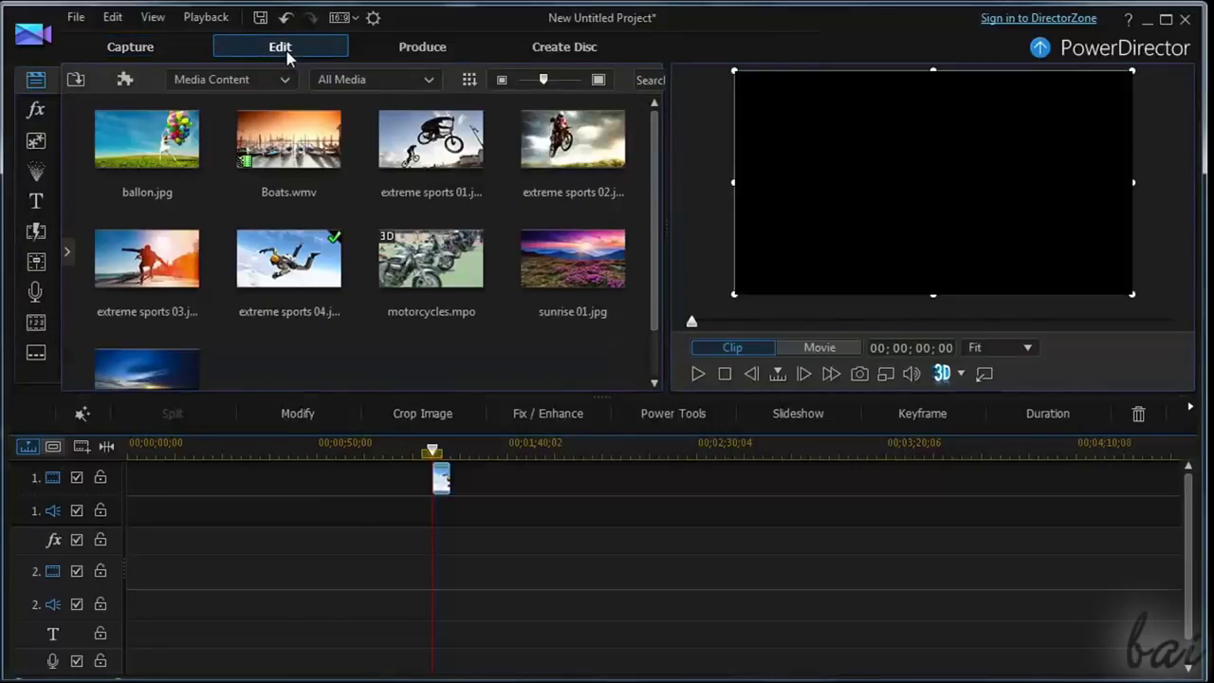
{"action": "left_click", "coordinate": [442, 49]}
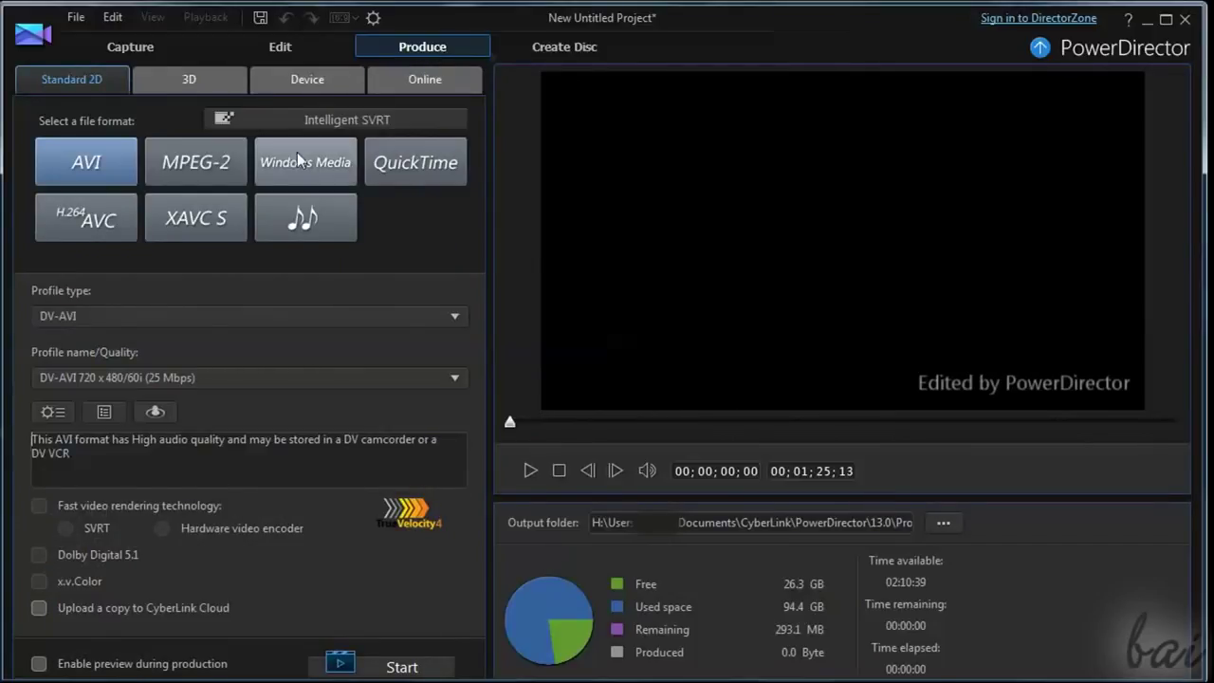
{"action": "left_click", "coordinate": [525, 55]}
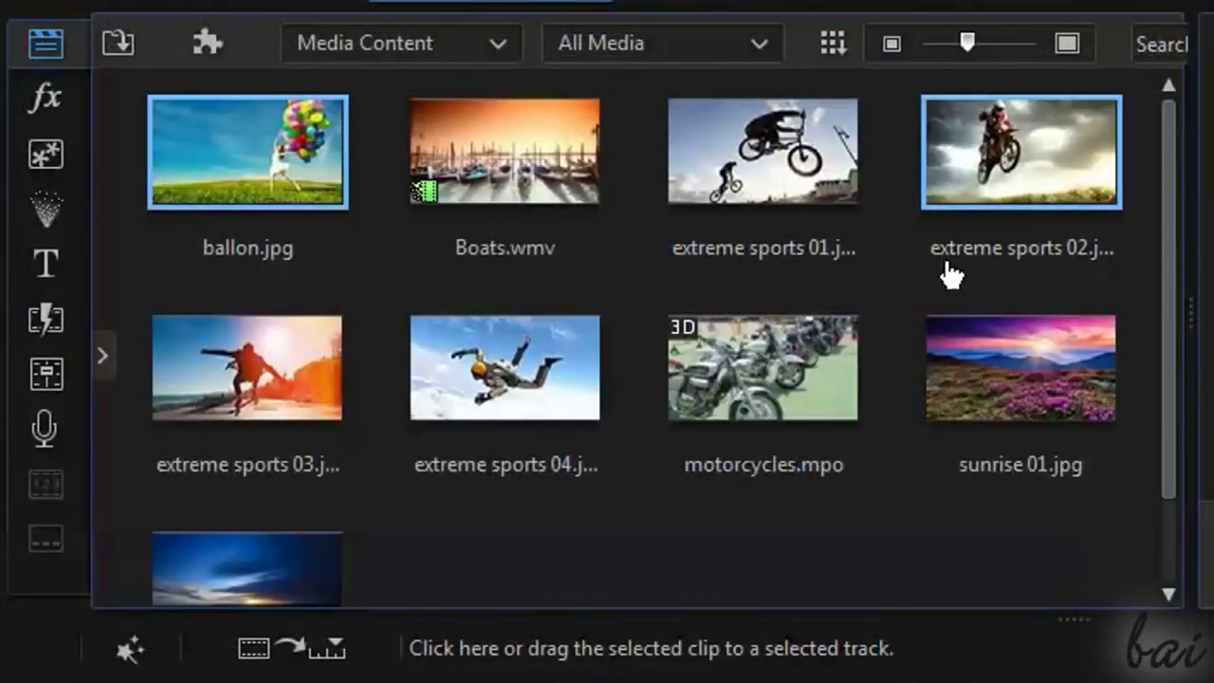
Review the contents of the Effect, PiP Objects, Particle, Title and Transition rooms and return to the media library.
{"action": "left_click", "coordinate": [53, 93]}
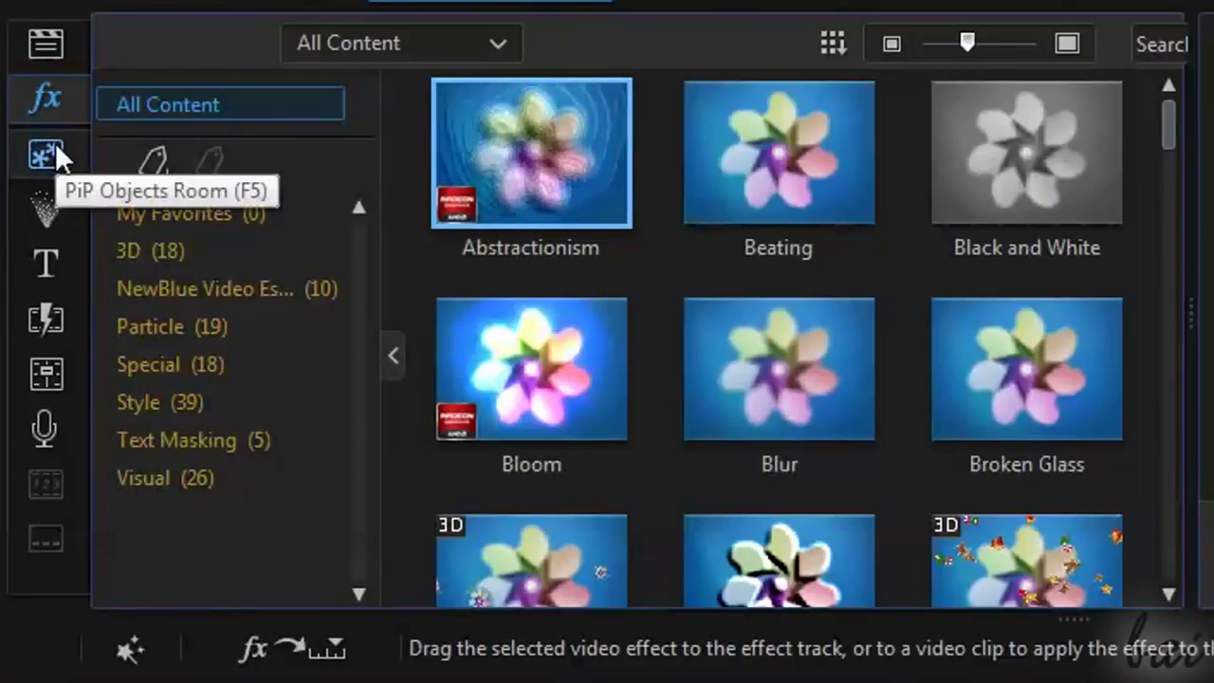
{"action": "left_click", "coordinate": [55, 147]}
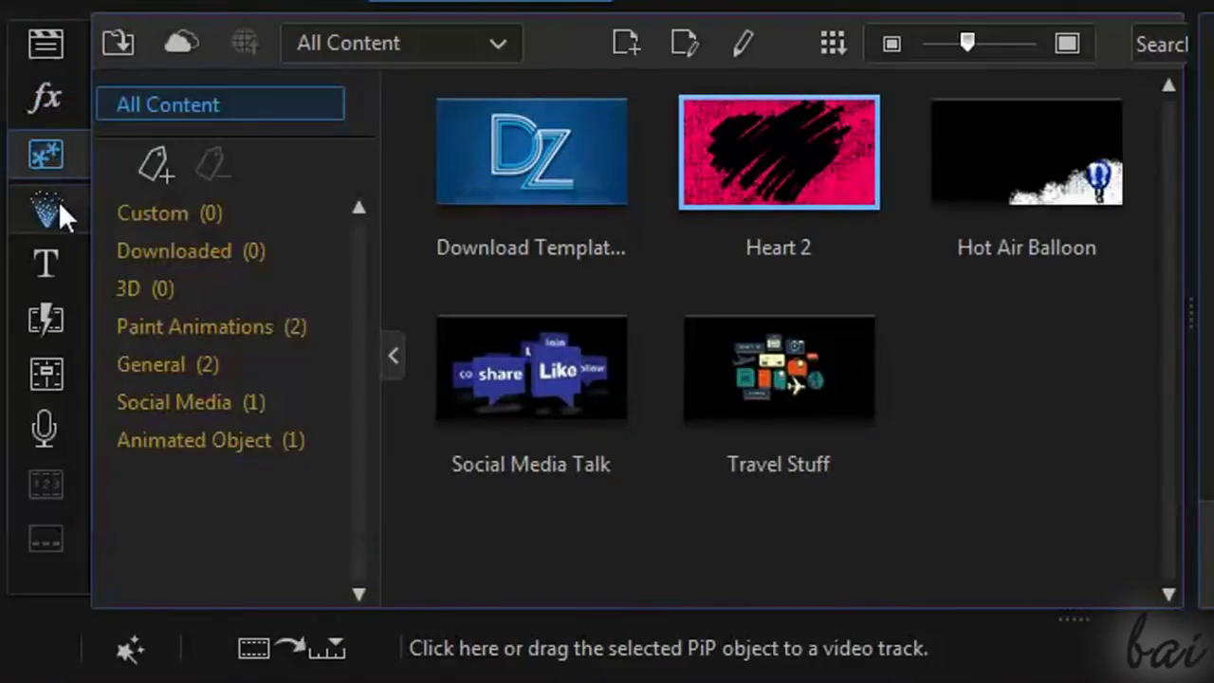
{"action": "left_click", "coordinate": [58, 200]}
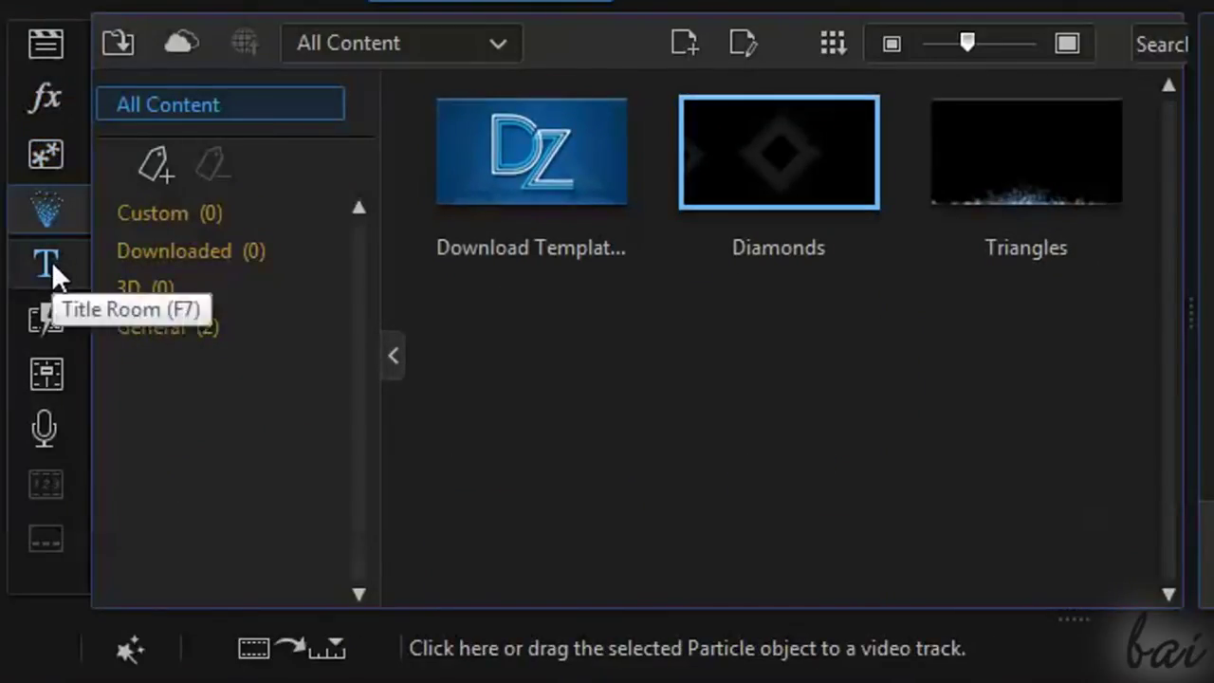
{"action": "left_click", "coordinate": [51, 261]}
{"action": "left_click", "coordinate": [49, 322]}
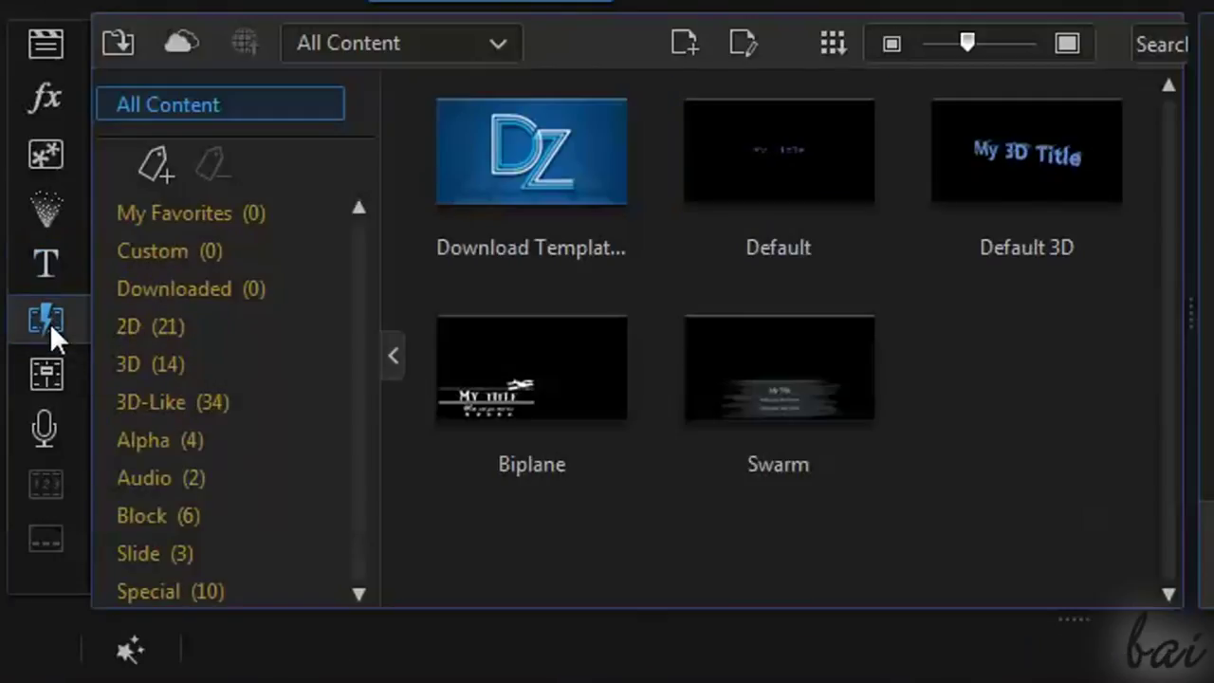
{"action": "left_click", "coordinate": [47, 49]}
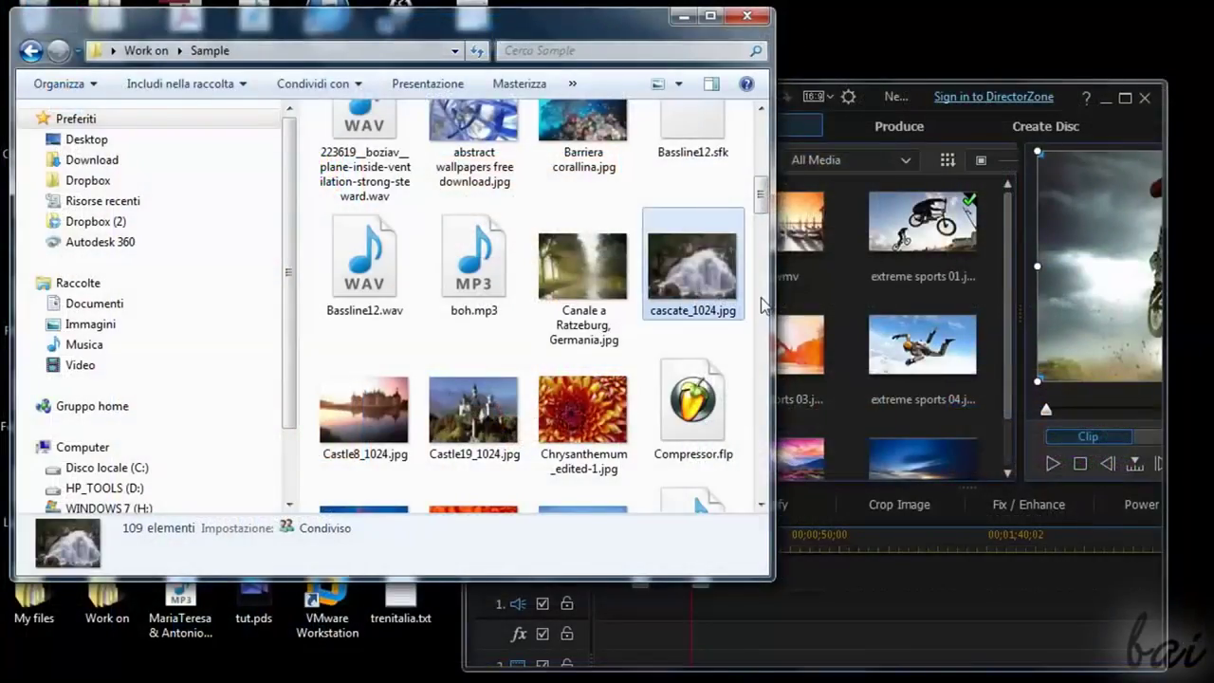
Import cascate_1024.jpg and Castle19_1024.jpg from the Sample folder in Windows Explorer into the media library.
{"action": "left_click_drag", "start_coordinate": [706, 297], "coordinate": [856, 336]}
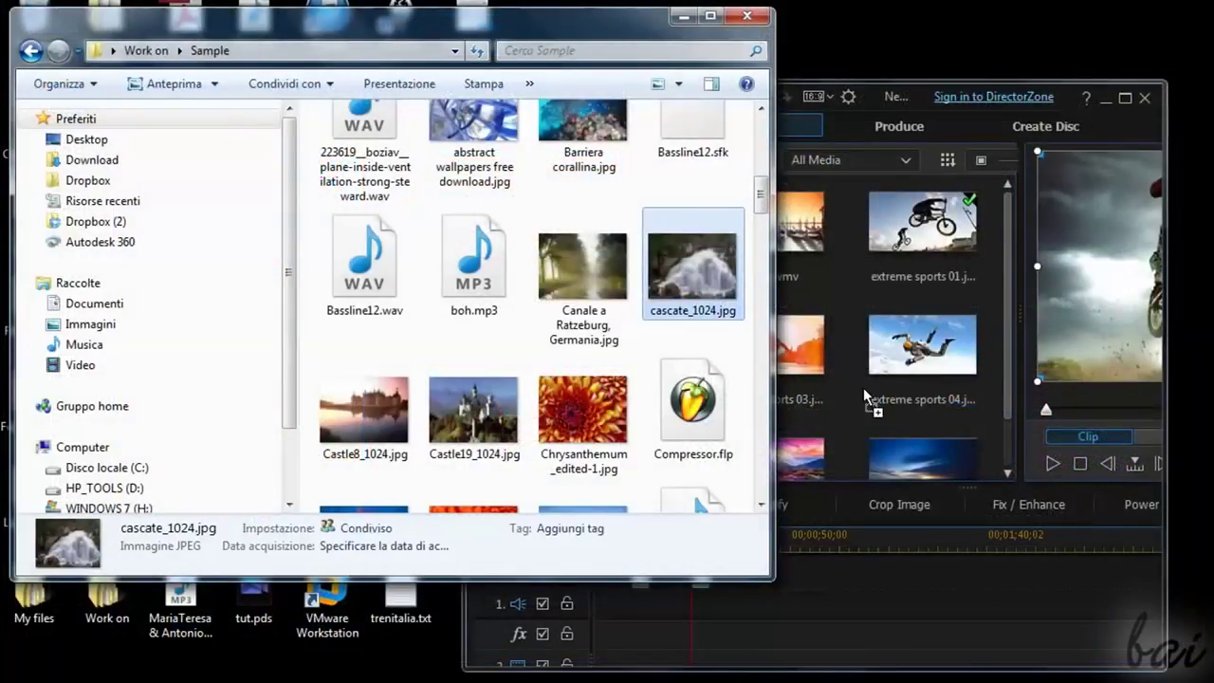
{"action": "left_click_drag", "start_coordinate": [863, 387], "coordinate": [863, 387]}
{"action": "left_click_drag", "start_coordinate": [474, 410], "coordinate": [859, 382]}
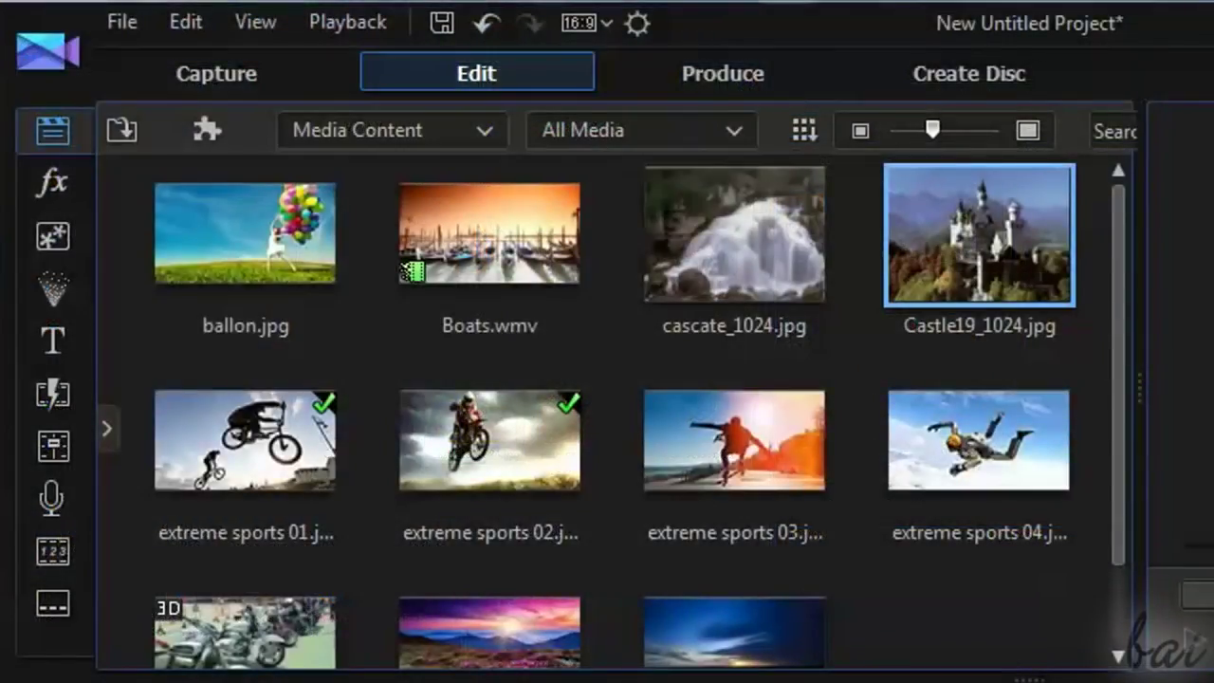
Examine the imported cascate_1024.jpg and Castle19_1024.jpg images in the media library and open the media import options.
{"action": "left_click", "coordinate": [811, 250]}
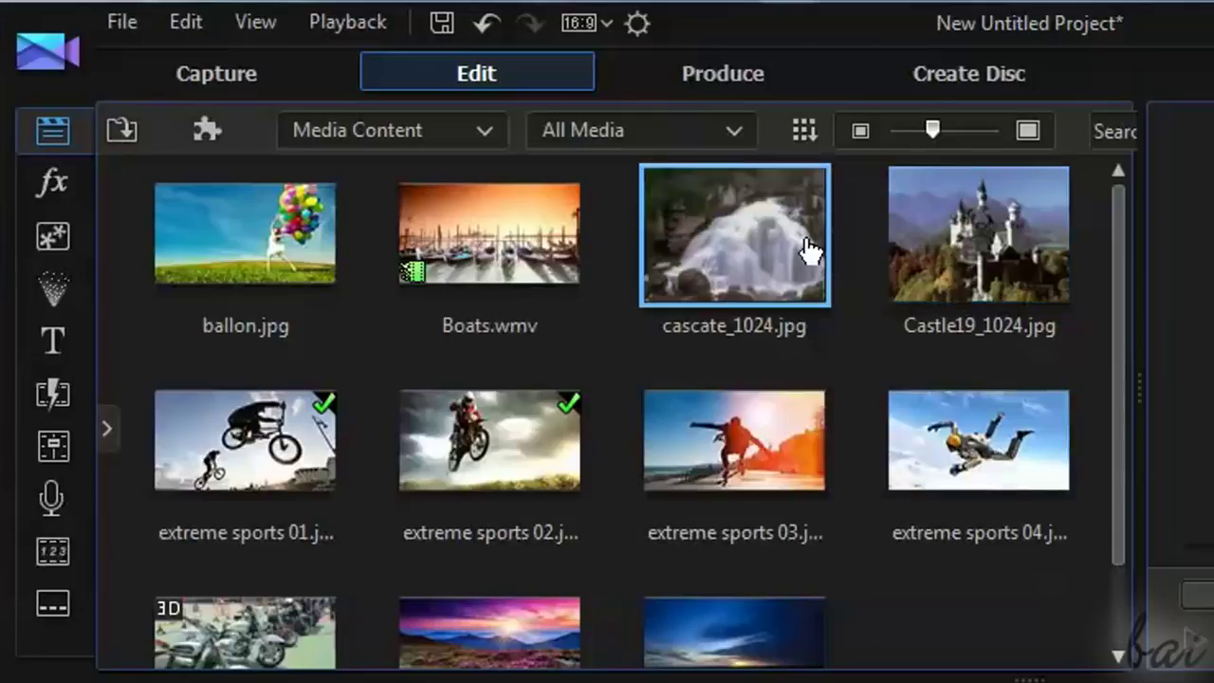
{"action": "left_click", "coordinate": [939, 248]}
{"action": "left_click", "coordinate": [744, 248]}
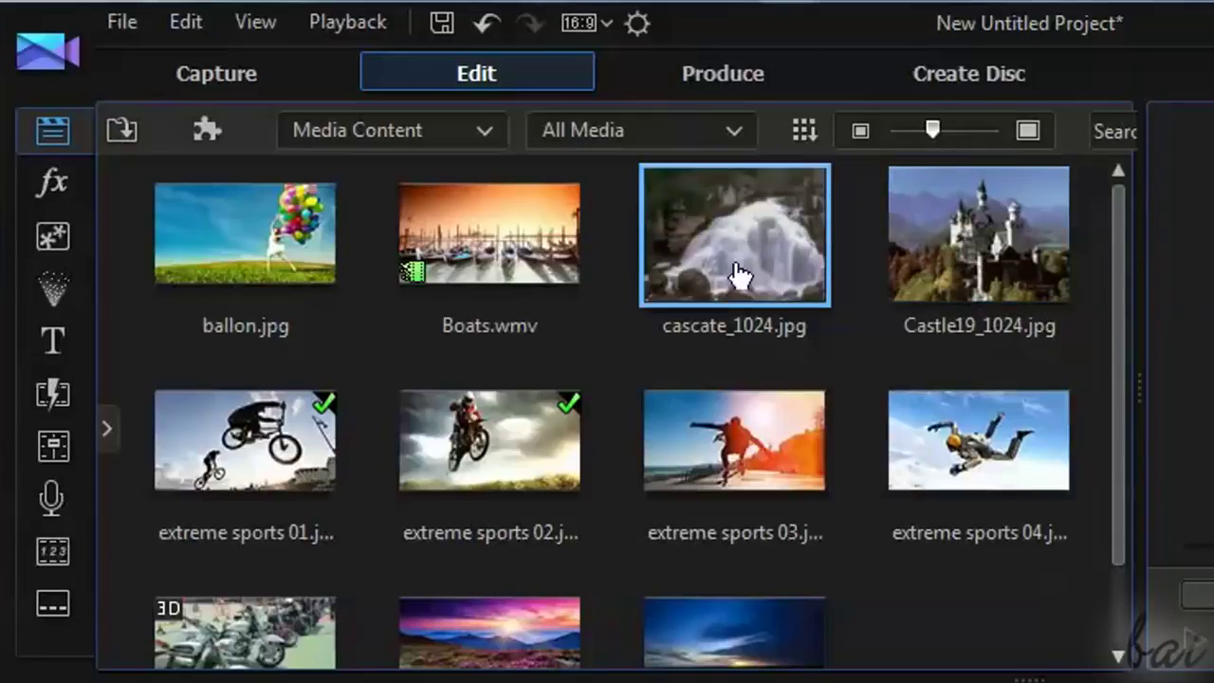
{"action": "left_click", "coordinate": [128, 132]}
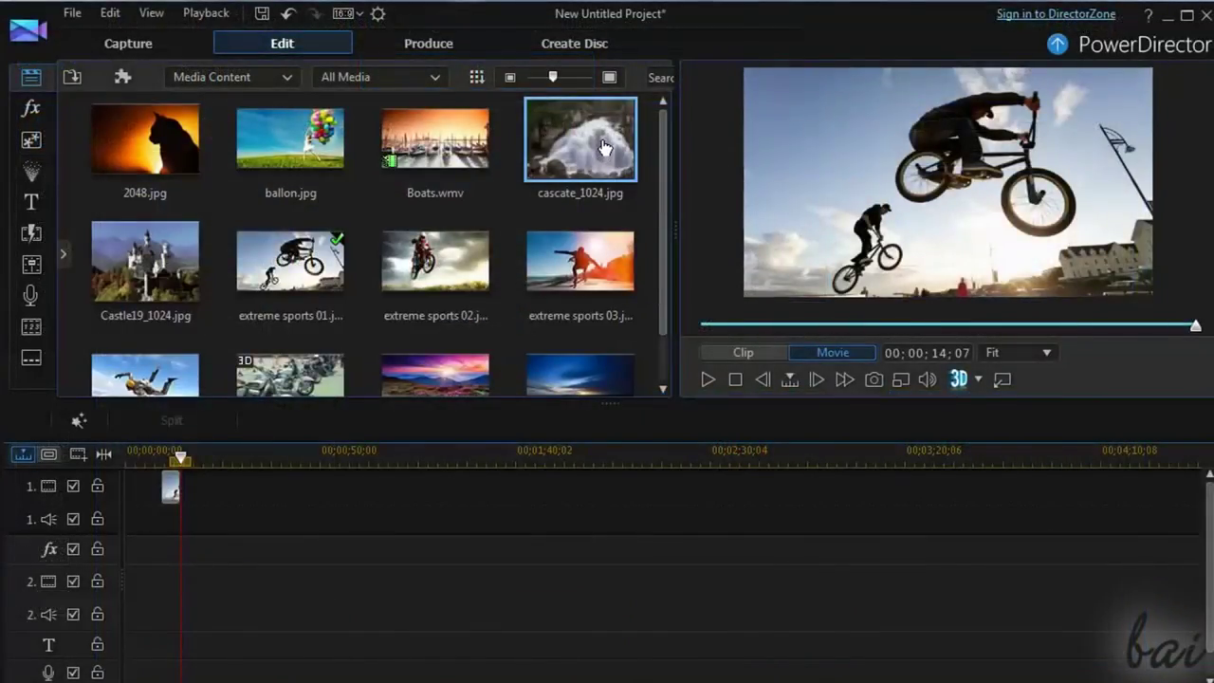
Place cascate_1024.jpg from the media library on video track 1 after the extreme sports 01 clip.
{"action": "left_click_drag", "start_coordinate": [604, 151], "coordinate": [232, 489]}
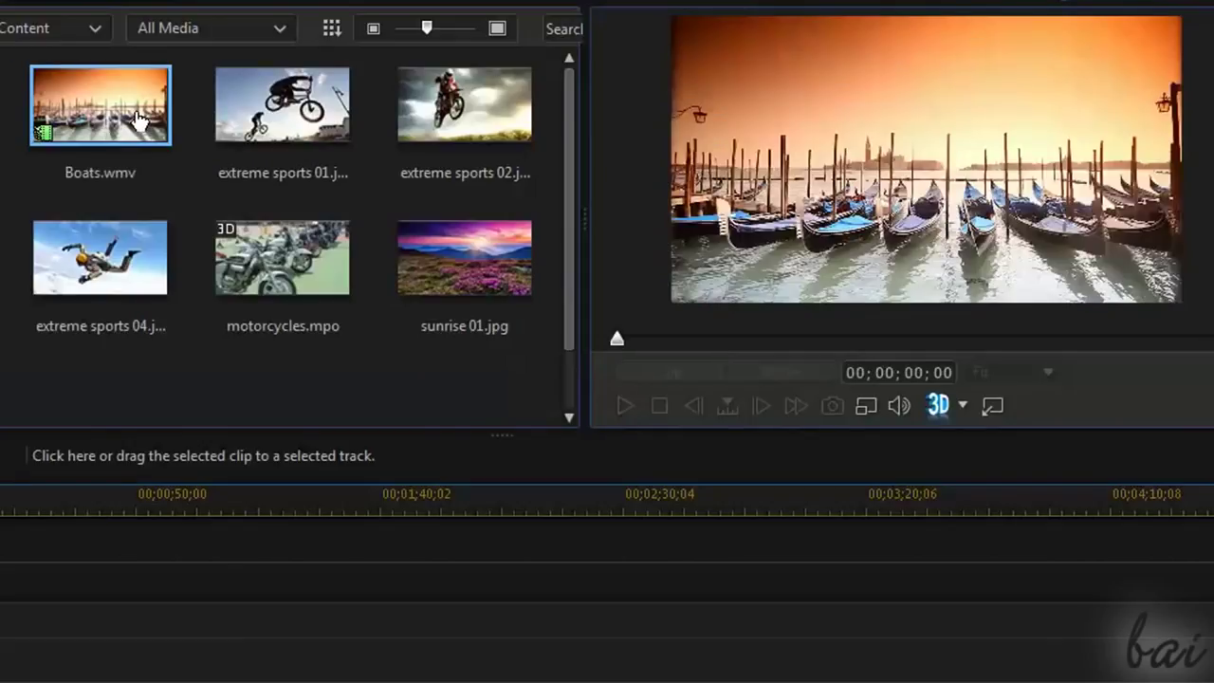
Preview extreme sports 01, extreme sports 02, sunrise 01.jpg and motorcycles.mpo one after another from the media library.
{"action": "left_click", "coordinate": [270, 122]}
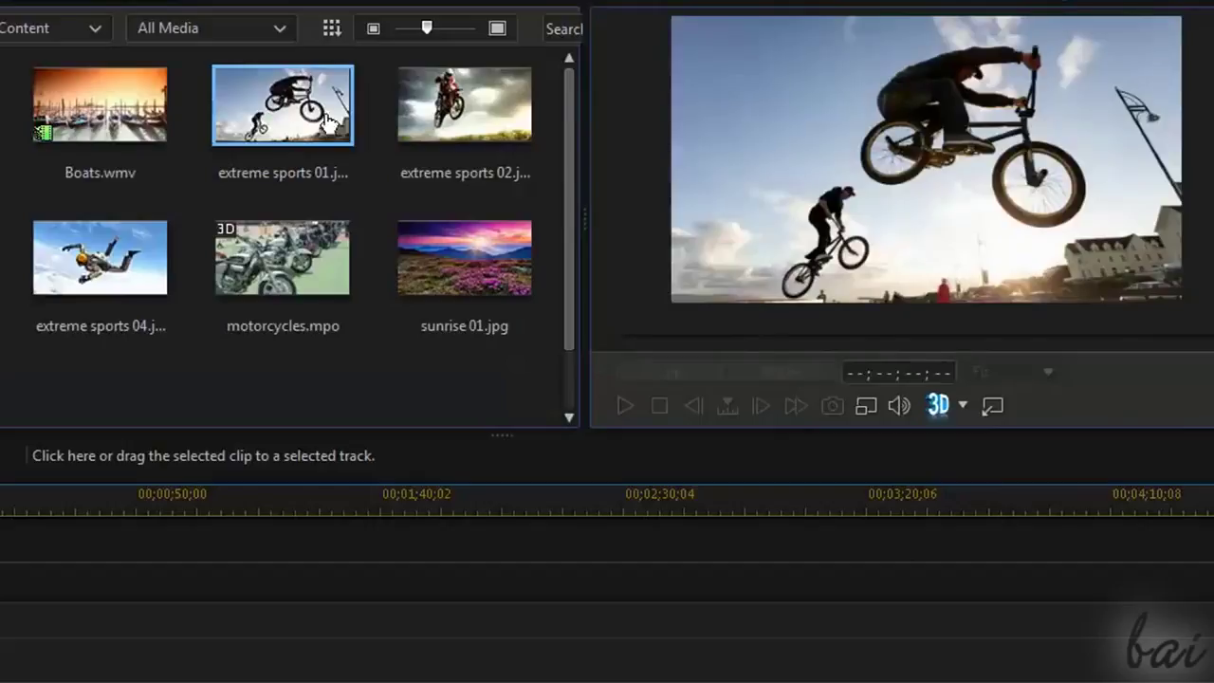
{"action": "left_click", "coordinate": [459, 121]}
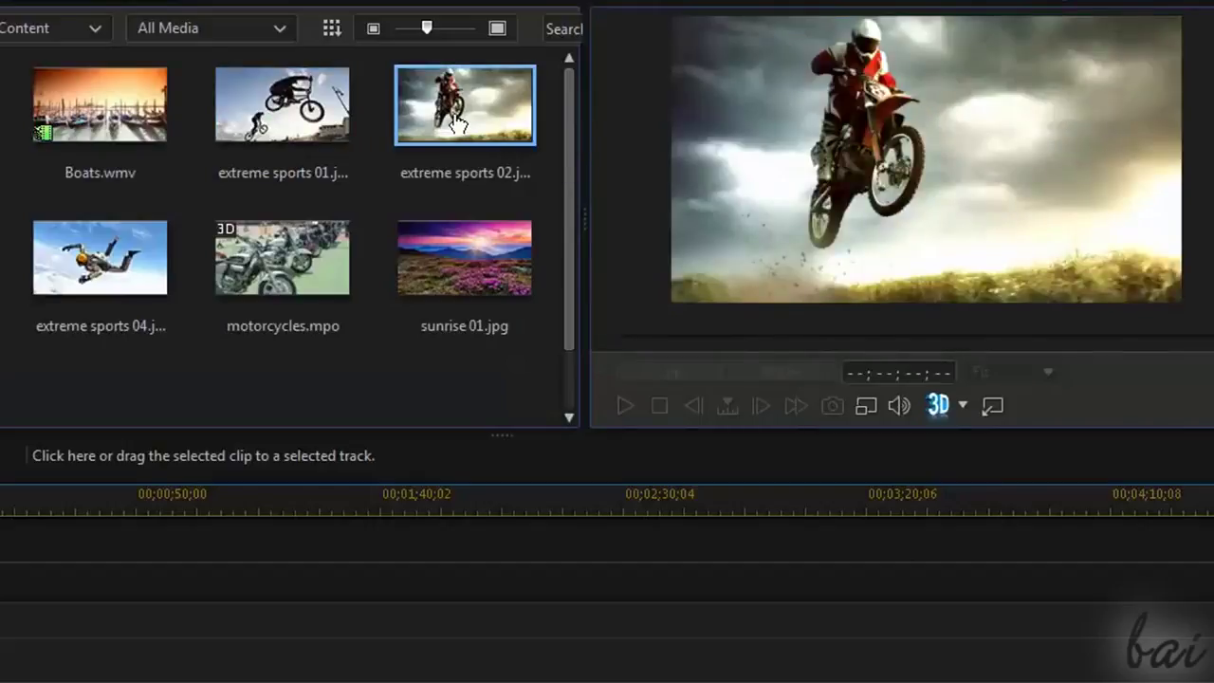
{"action": "left_click", "coordinate": [465, 245]}
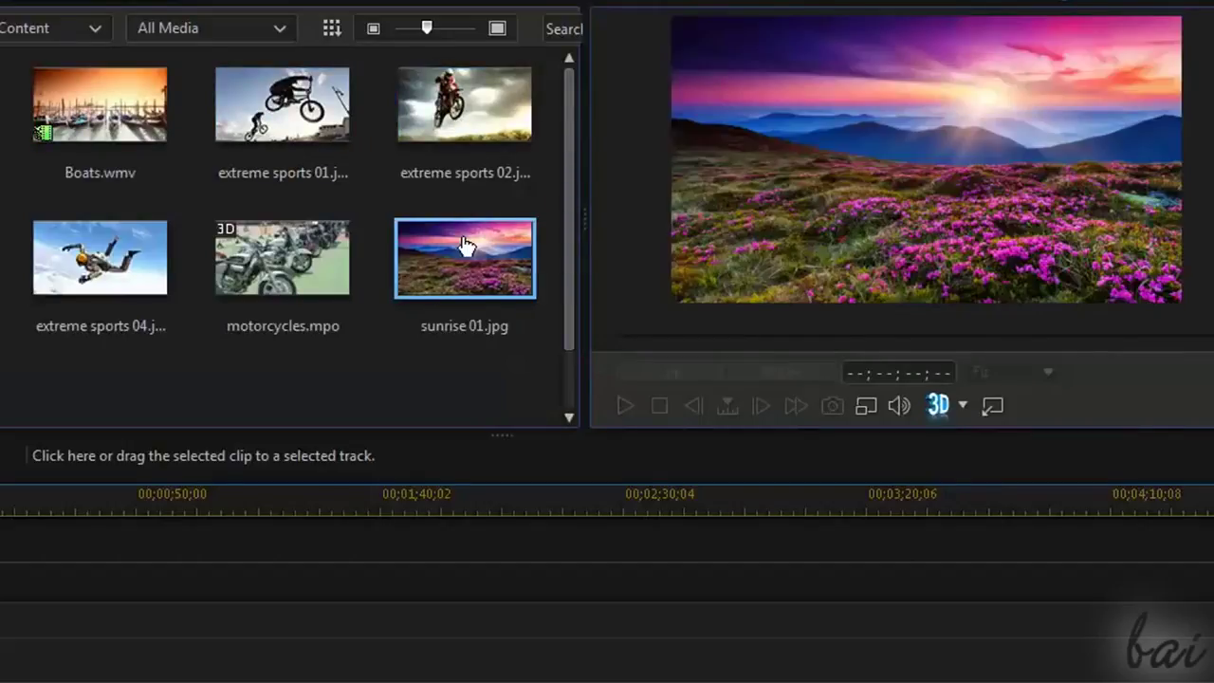
{"action": "left_click", "coordinate": [330, 256]}
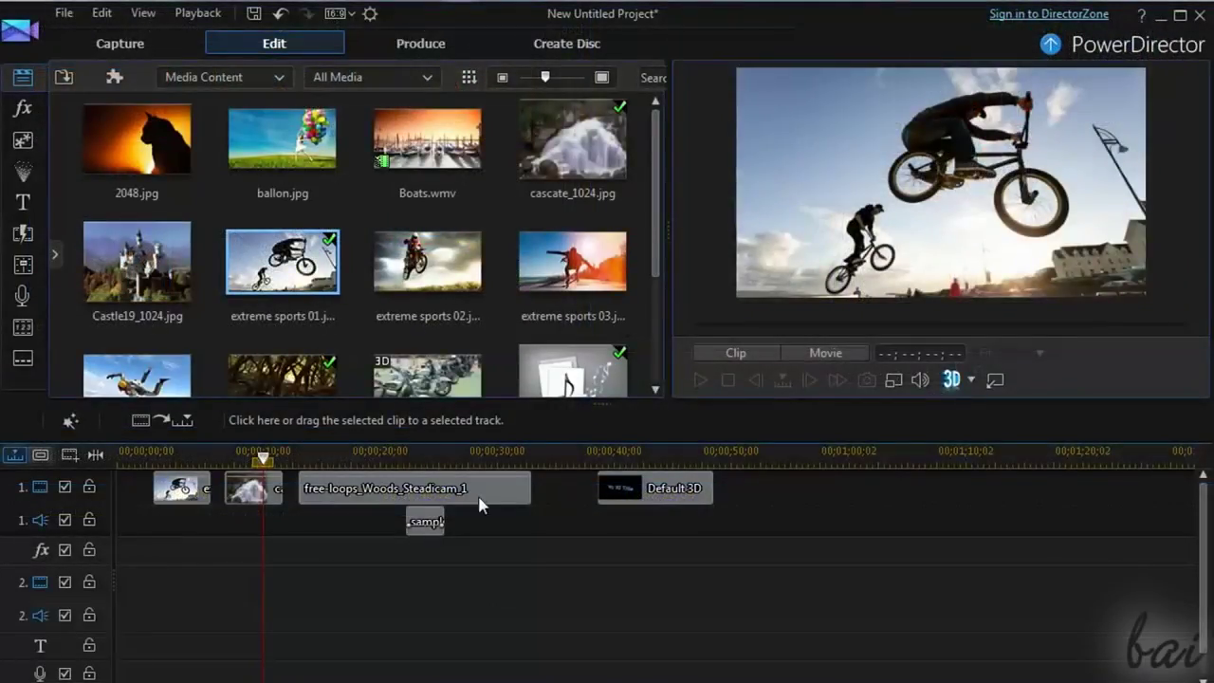
Move the Default 3D title closer to the free-loops_Woods_Steadicam_1 clip and the sample audio clip beneath extreme sports 01.
{"action": "left_click_drag", "start_coordinate": [653, 489], "coordinate": [614, 513]}
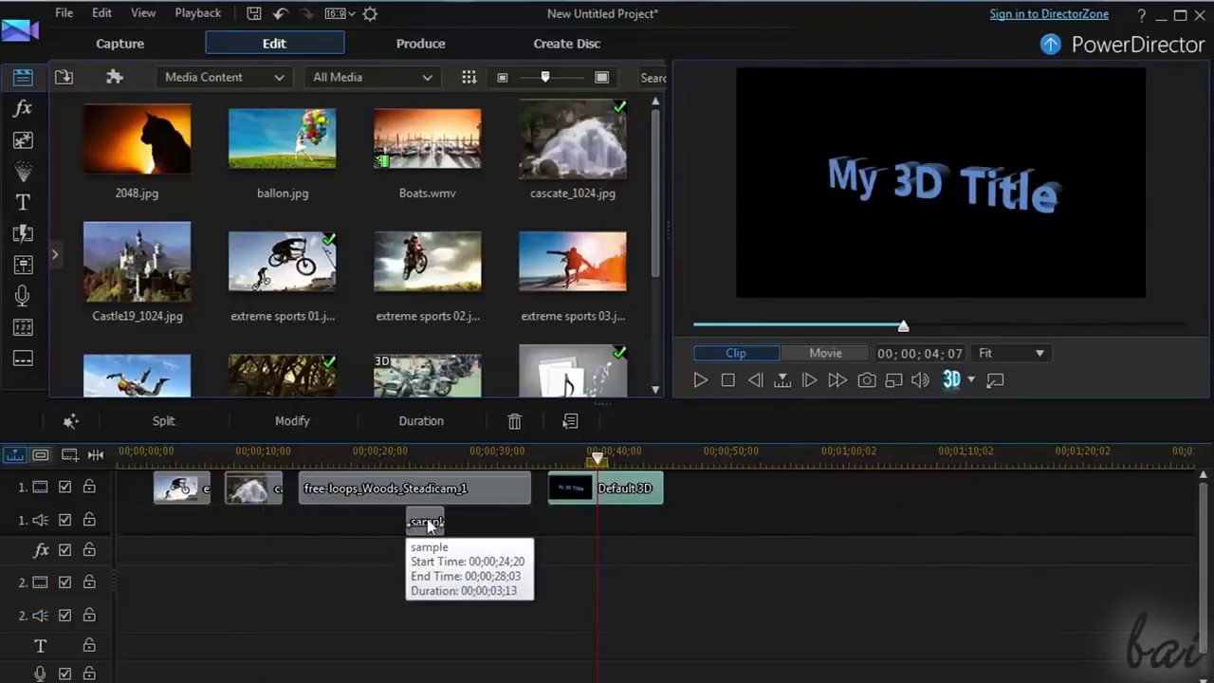
{"action": "left_click_drag", "start_coordinate": [427, 520], "coordinate": [347, 529]}
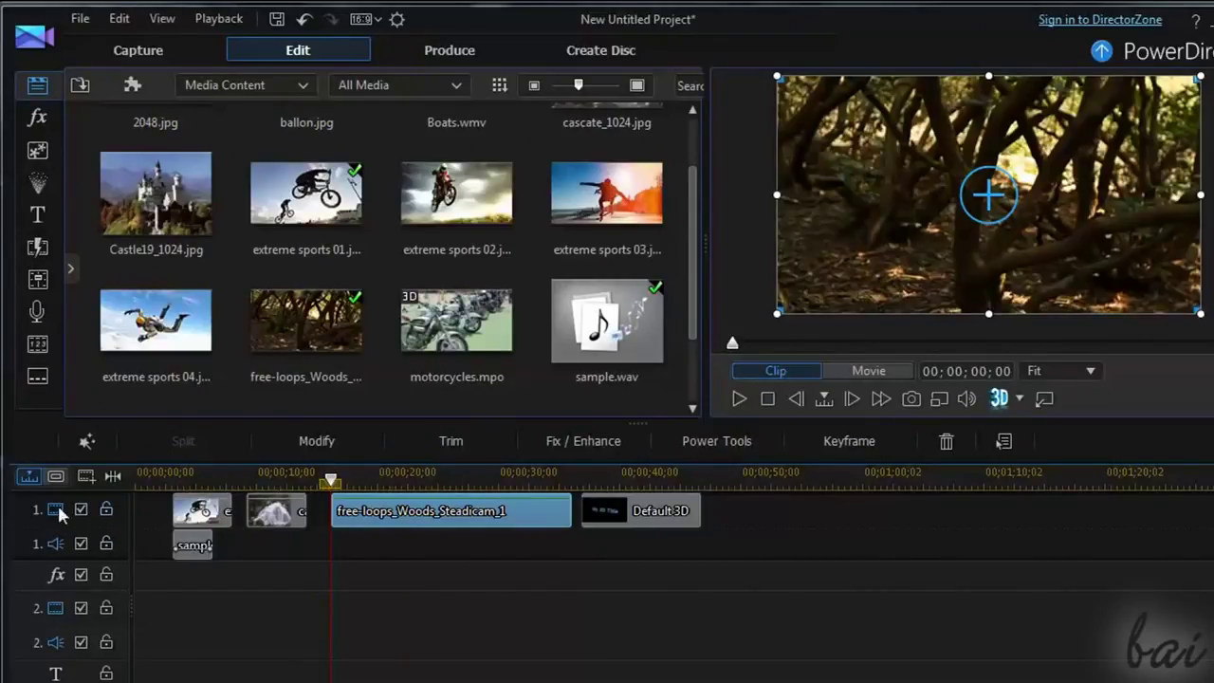
Scrub the playhead through the clips on video track 1 as far as the Default 3D title.
{"action": "left_click", "coordinate": [194, 515]}
{"action": "left_click_drag", "start_coordinate": [197, 485], "coordinate": [379, 480]}
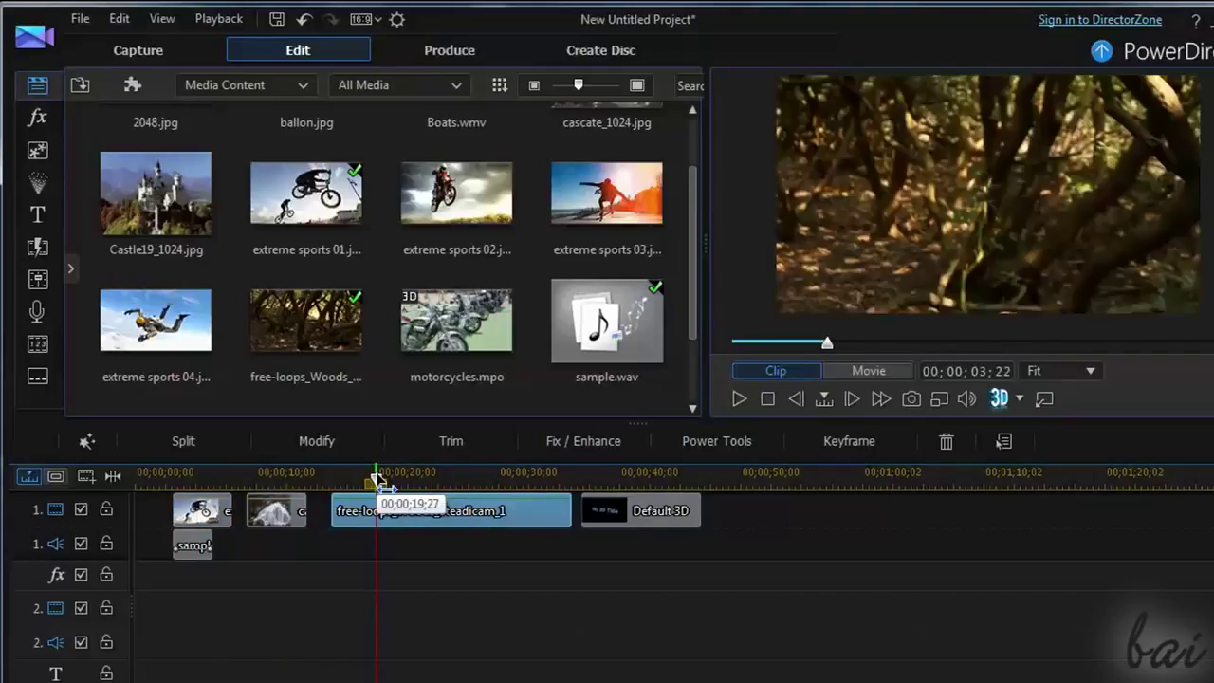
{"action": "left_click_drag", "start_coordinate": [377, 480], "coordinate": [620, 479]}
{"action": "left_click", "coordinate": [645, 526]}
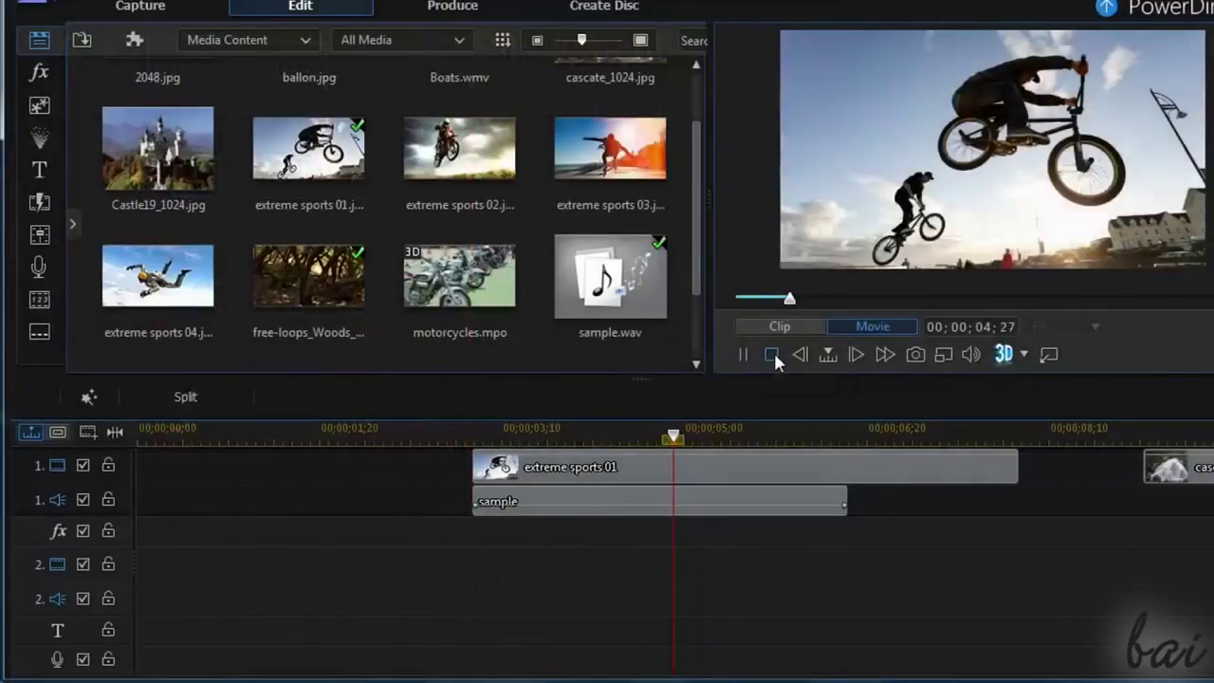
Stop the movie preview and select the sample clip on audio track 1.
{"action": "left_click", "coordinate": [773, 353]}
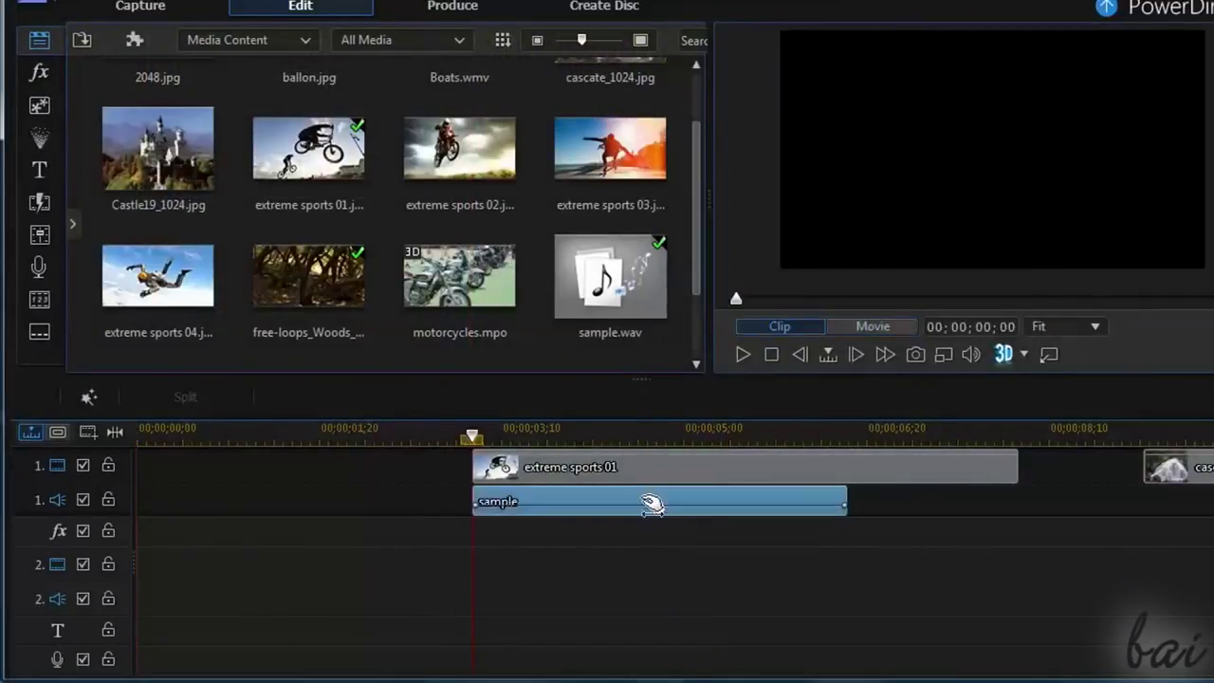
{"action": "left_click", "coordinate": [642, 501]}
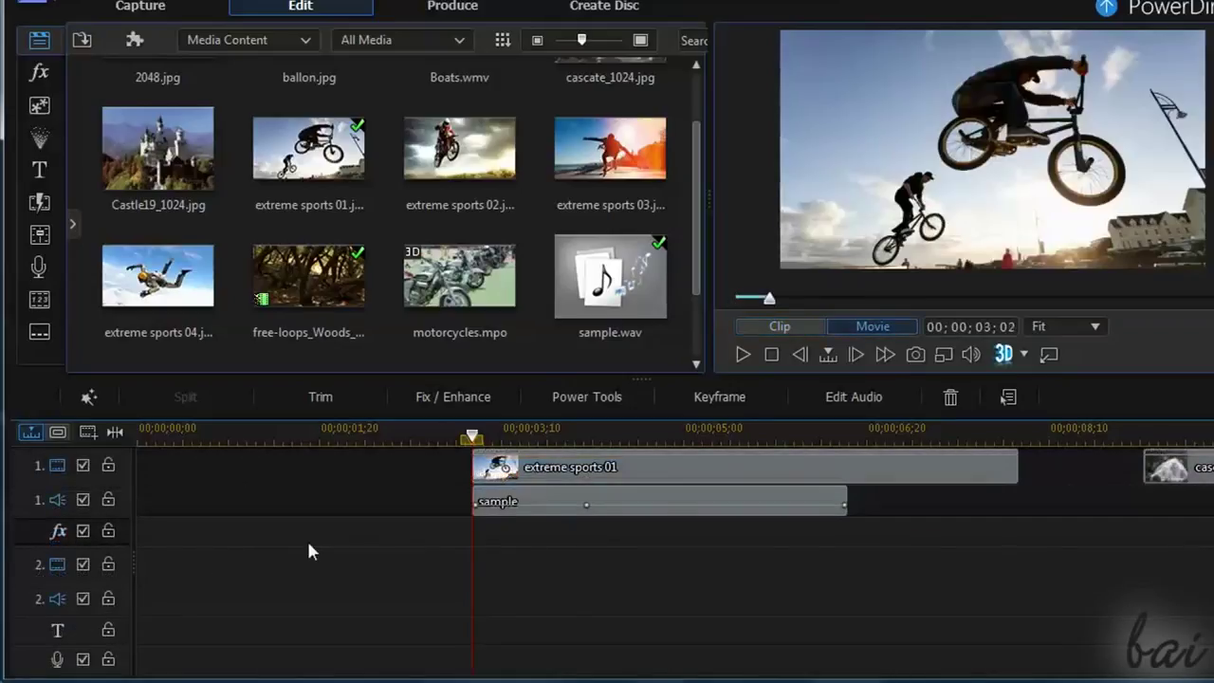
Show the subtitle track on the timeline and hide it again.
{"action": "right_click", "coordinate": [306, 538]}
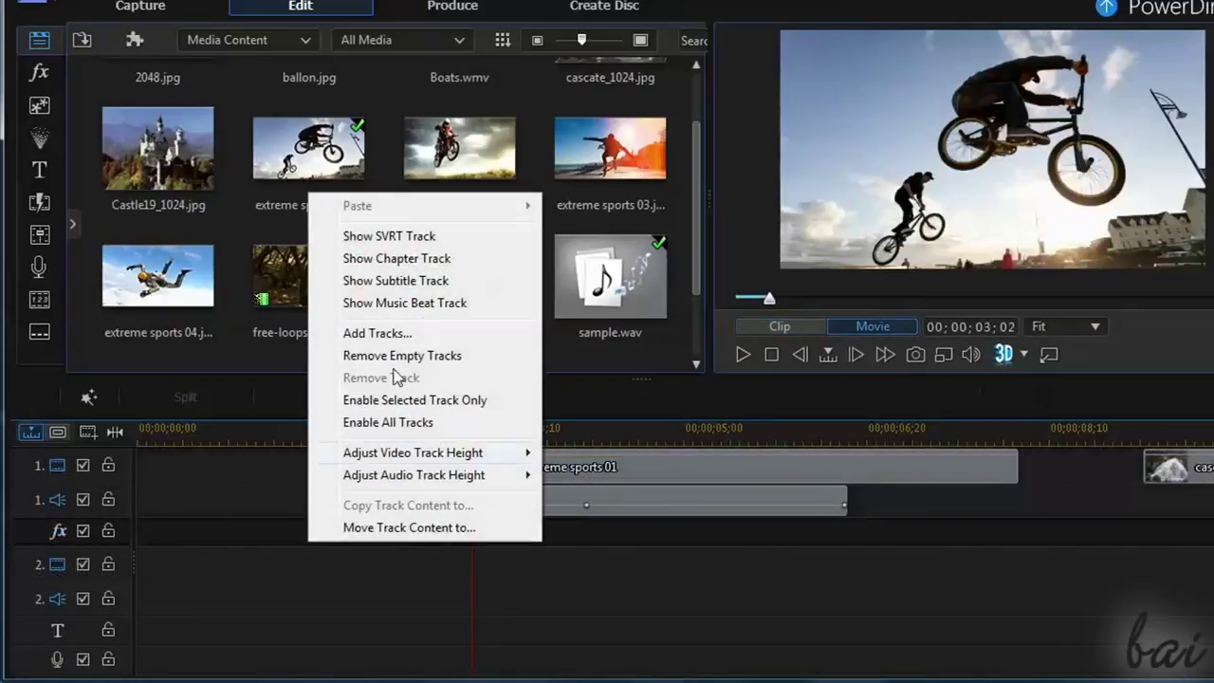
{"action": "left_click", "coordinate": [432, 282]}
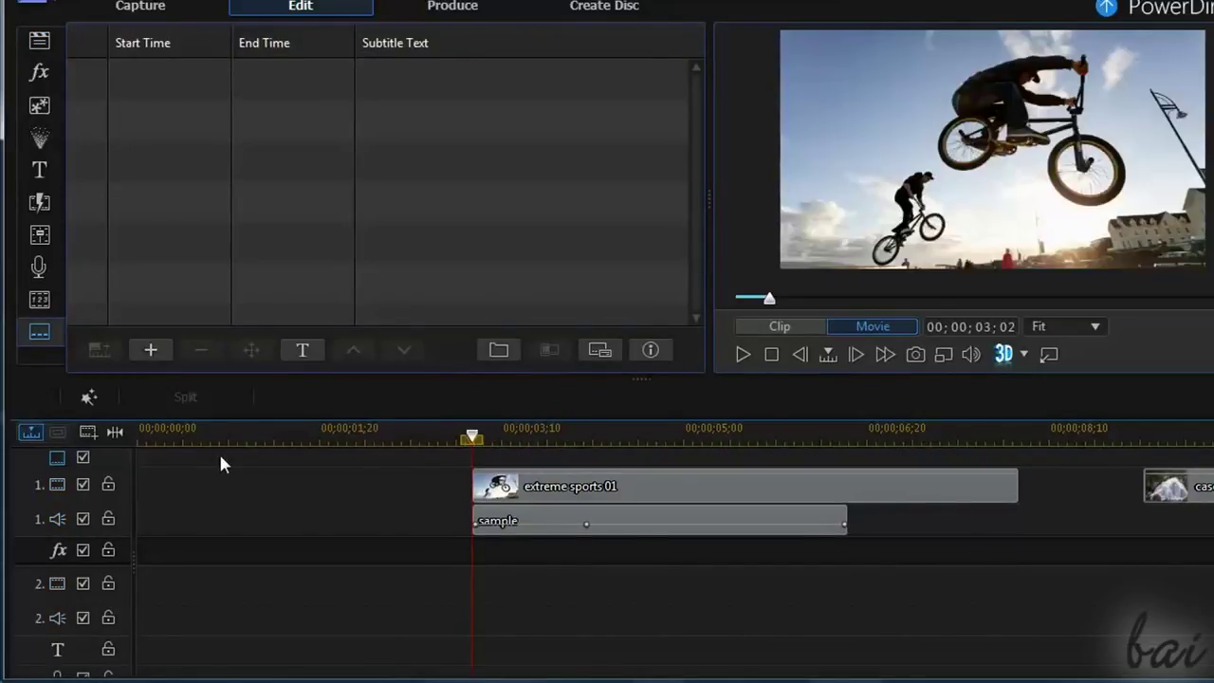
{"action": "right_click", "coordinate": [231, 536]}
{"action": "left_click", "coordinate": [331, 276]}
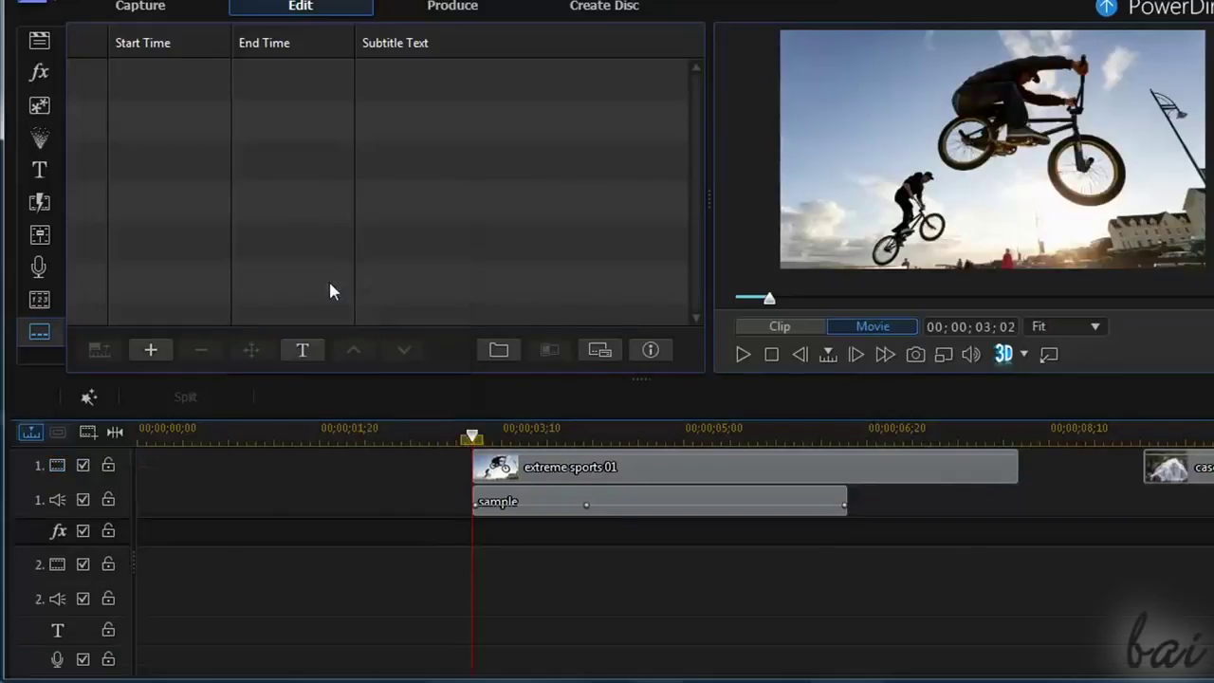
{"action": "left_click", "coordinate": [492, 467]}
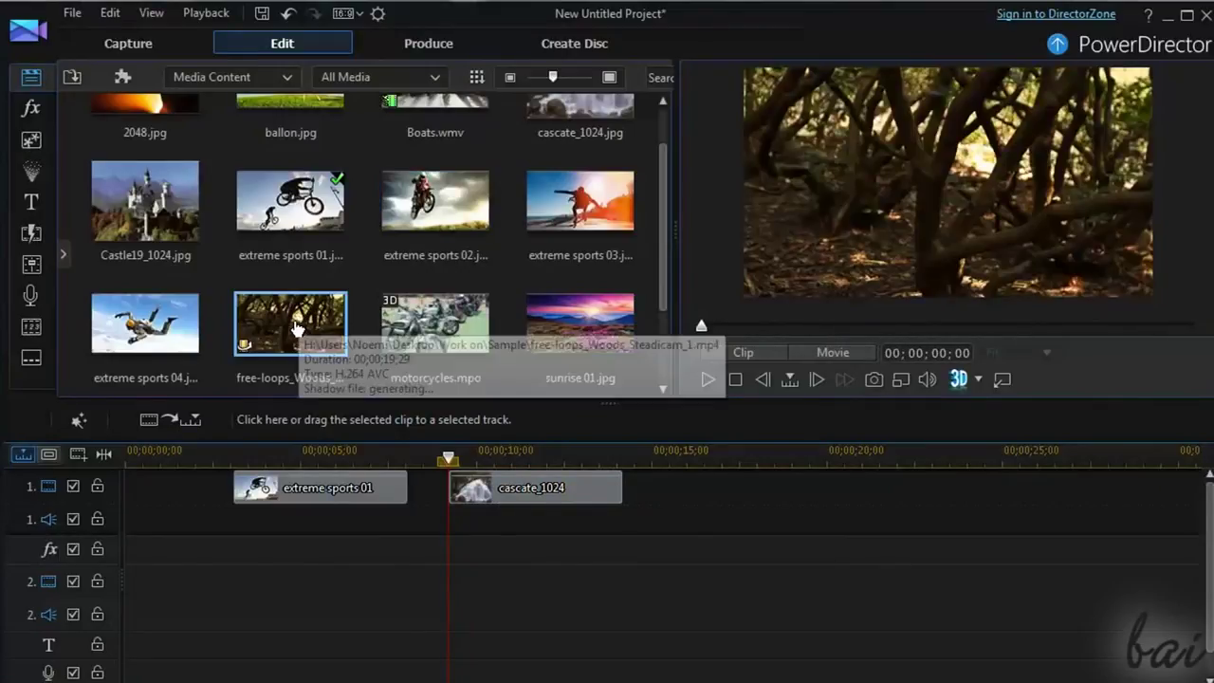
Place free-loops_Woods_Steadicam_1.mp4 on video track 1 after the cascate_1024 clip and accept the timeline frame rate conflict.
{"action": "left_click_drag", "start_coordinate": [294, 328], "coordinate": [669, 501]}
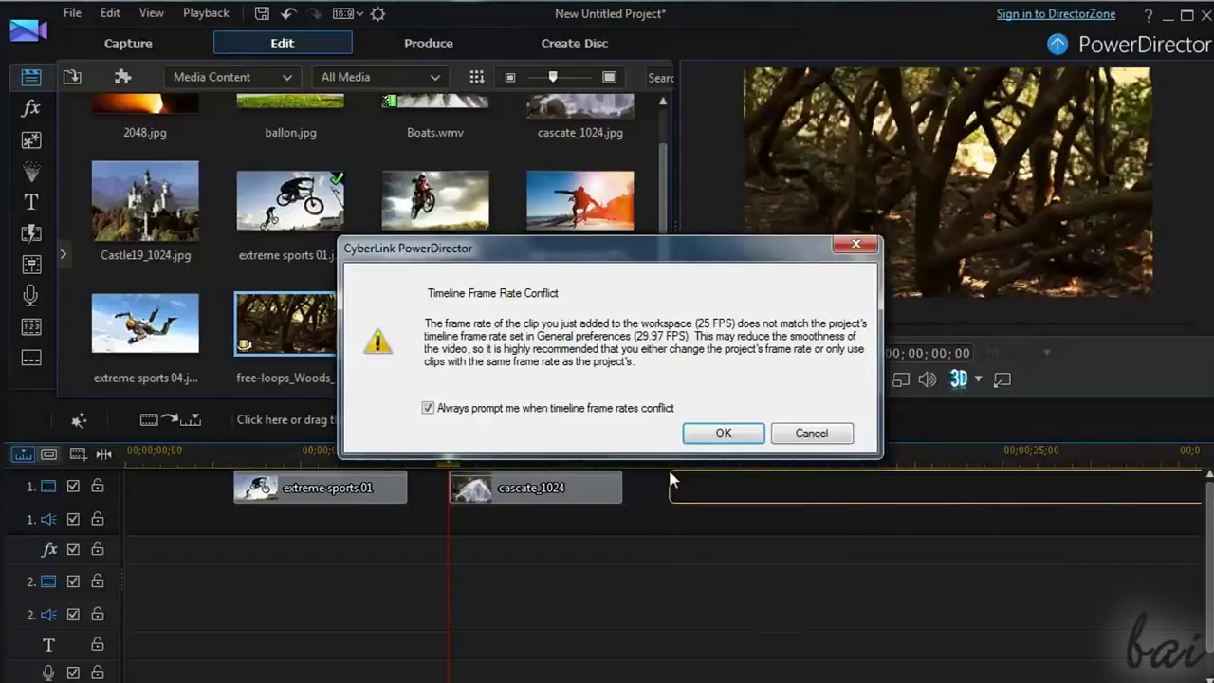
{"action": "left_click", "coordinate": [719, 433]}
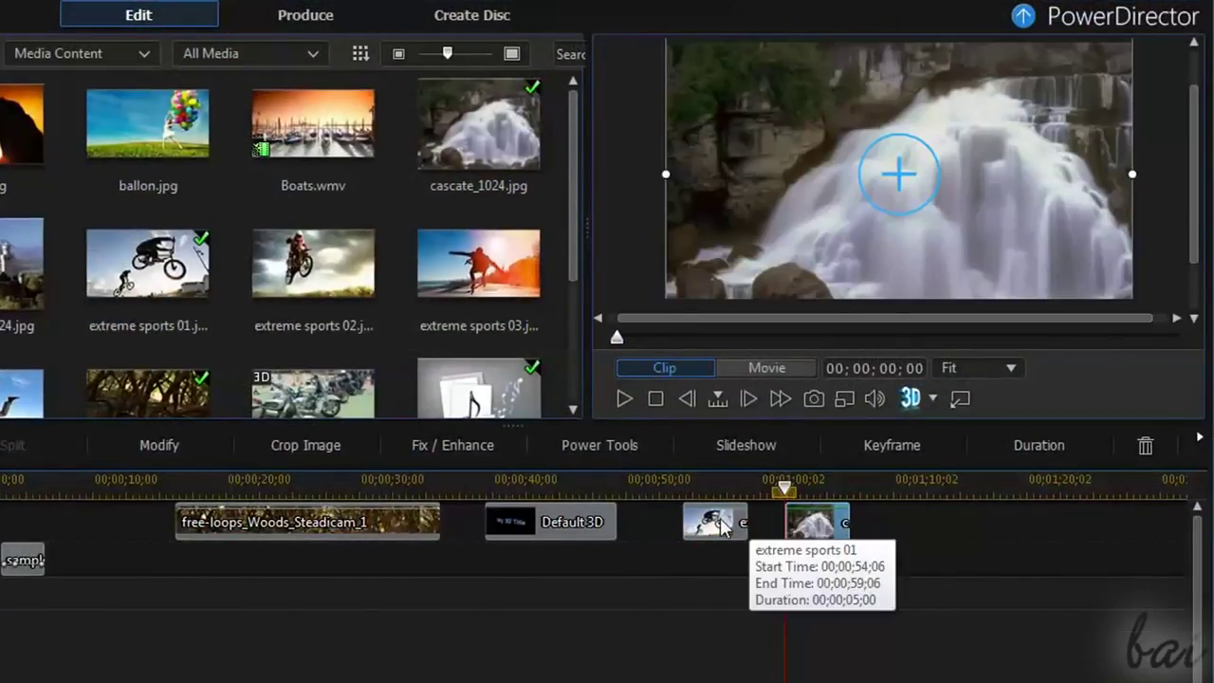
Move the extreme sports 01 clip down to video track 2 so it overlaps cascate_1024, and scrub through the overlap.
{"action": "left_click", "coordinate": [730, 531]}
{"action": "left_click_drag", "start_coordinate": [730, 535], "coordinate": [794, 635]}
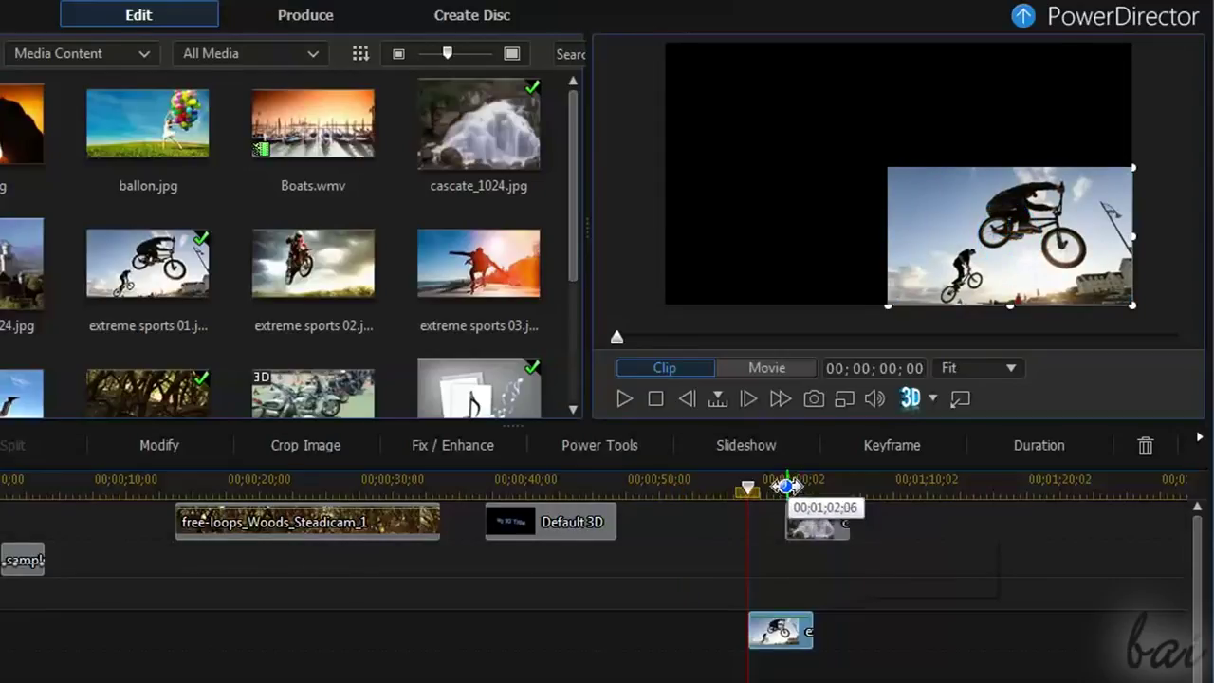
{"action": "right_click", "coordinate": [787, 486]}
{"action": "left_click", "coordinate": [834, 629]}
{"action": "left_click_drag", "start_coordinate": [575, 487], "coordinate": [729, 492]}
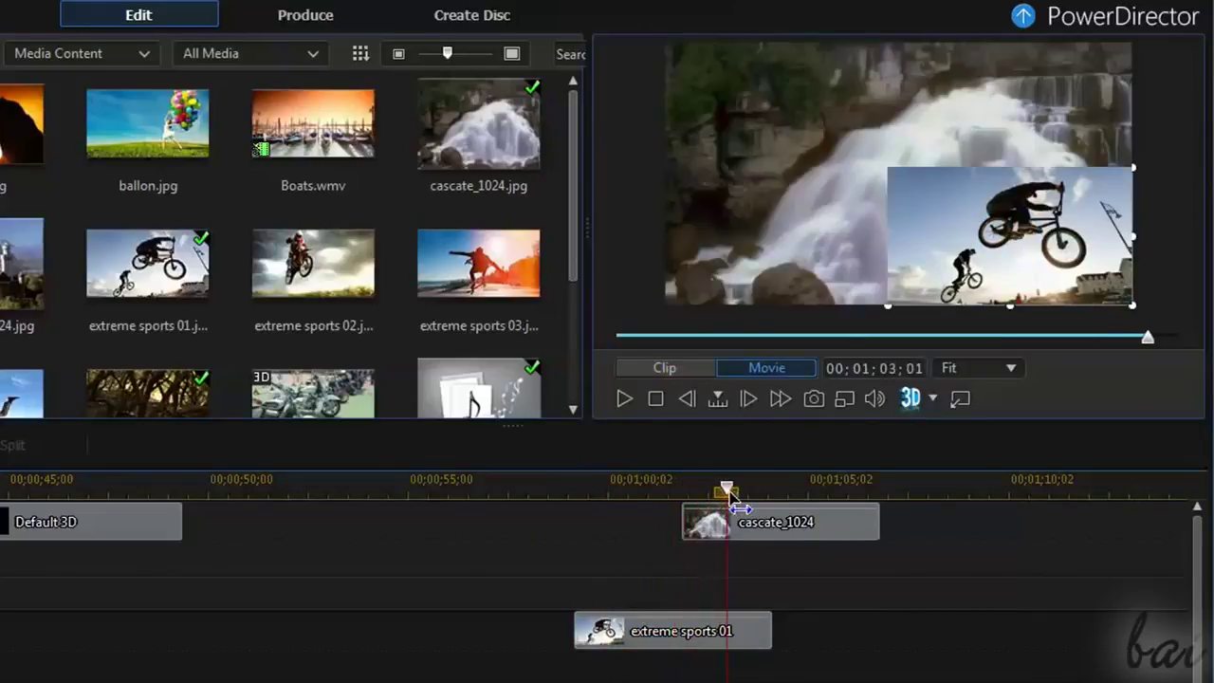
{"action": "left_click", "coordinate": [759, 627]}
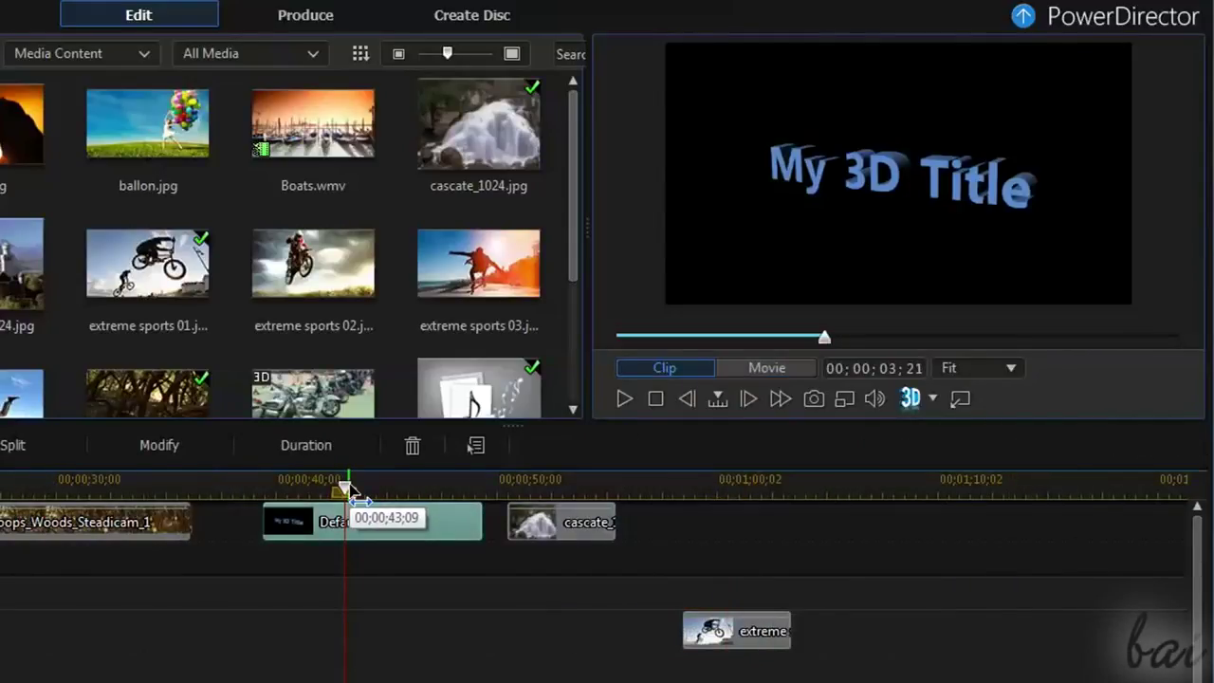
Move the Default 3D title to video track 2 so it overlaps the cascate_1024 clip, and scrub through the overlap.
{"action": "left_click_drag", "start_coordinate": [379, 521], "coordinate": [541, 650]}
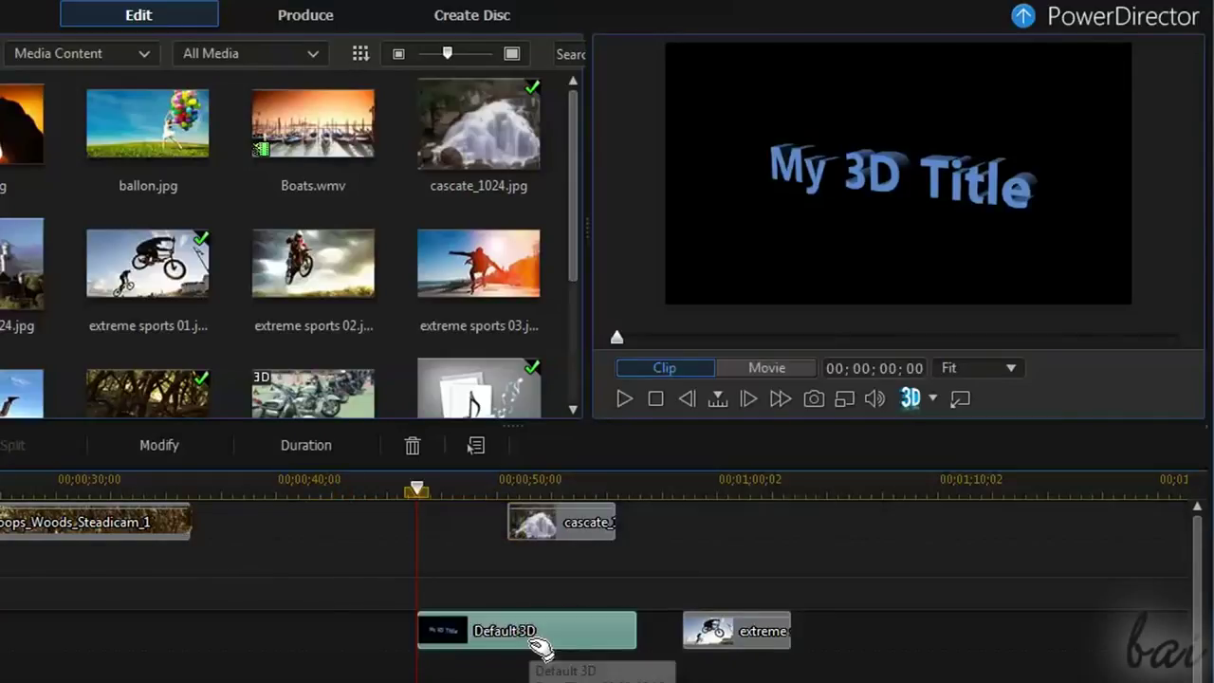
{"action": "left_click", "coordinate": [480, 489]}
{"action": "left_click_drag", "start_coordinate": [482, 488], "coordinate": [555, 497]}
{"action": "left_click", "coordinate": [536, 618]}
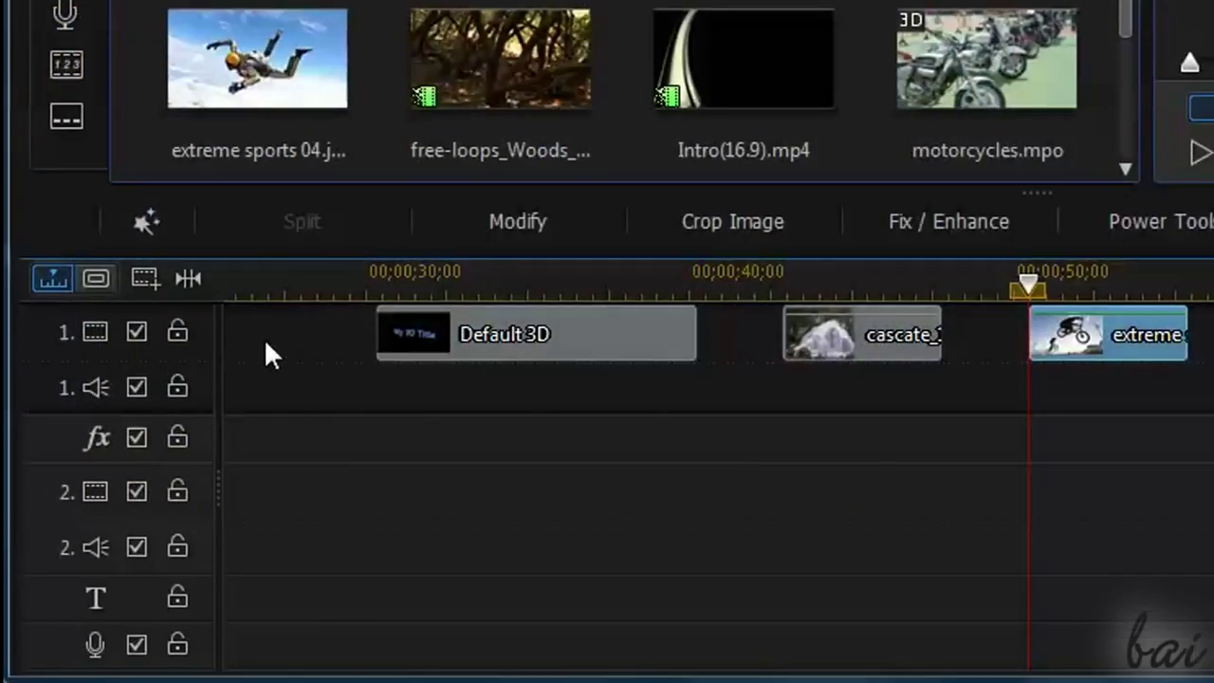
Reorder the timeline by moving video track 2 above video track 1, and try moving the effect track towards the title track.
{"action": "left_click", "coordinate": [281, 518]}
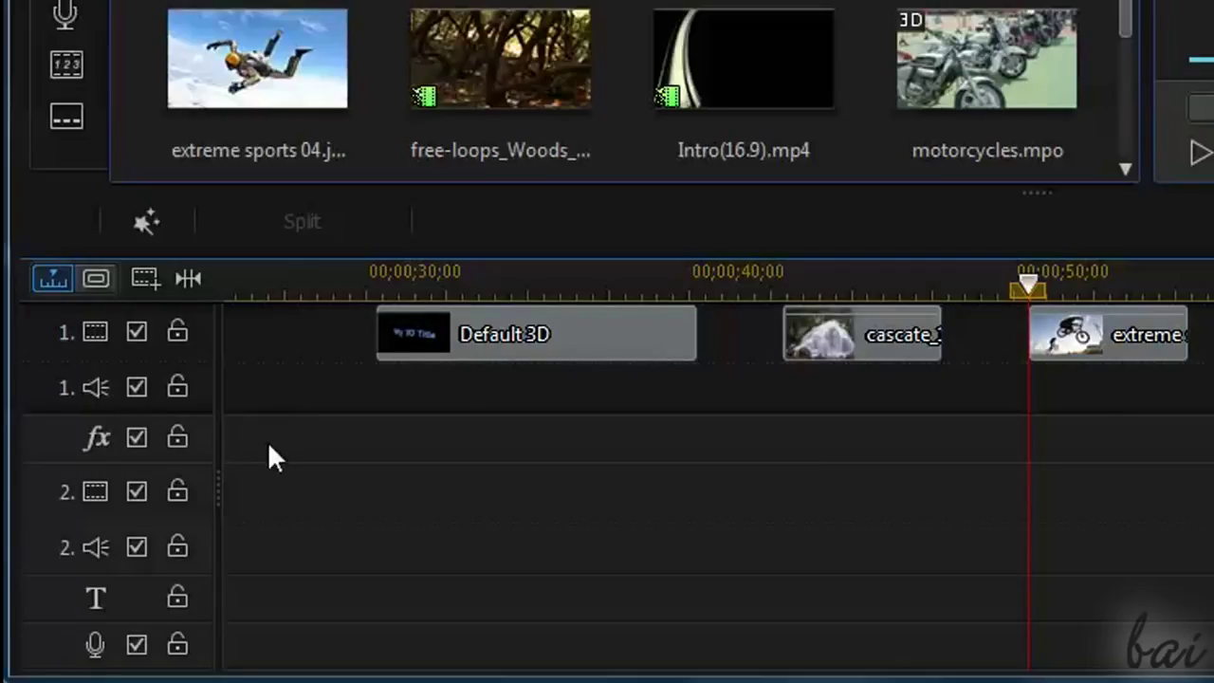
{"action": "left_click_drag", "start_coordinate": [48, 471], "coordinate": [38, 357]}
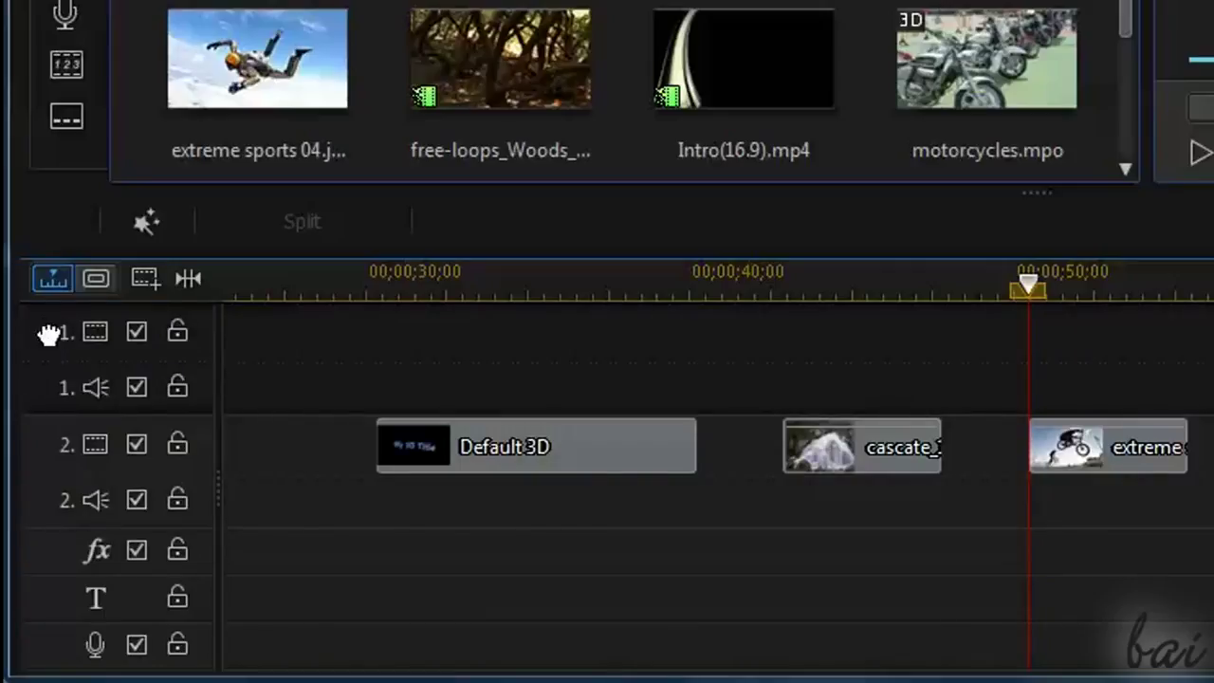
{"action": "left_click", "coordinate": [54, 535]}
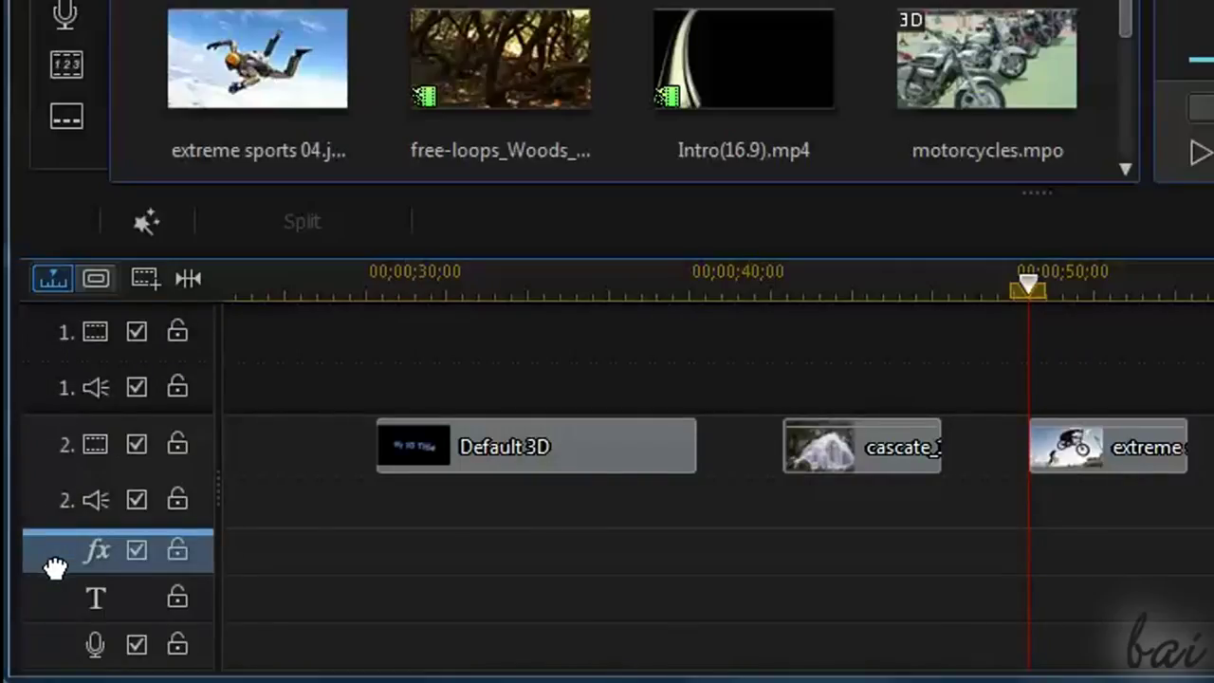
{"action": "left_click_drag", "start_coordinate": [55, 566], "coordinate": [54, 601]}
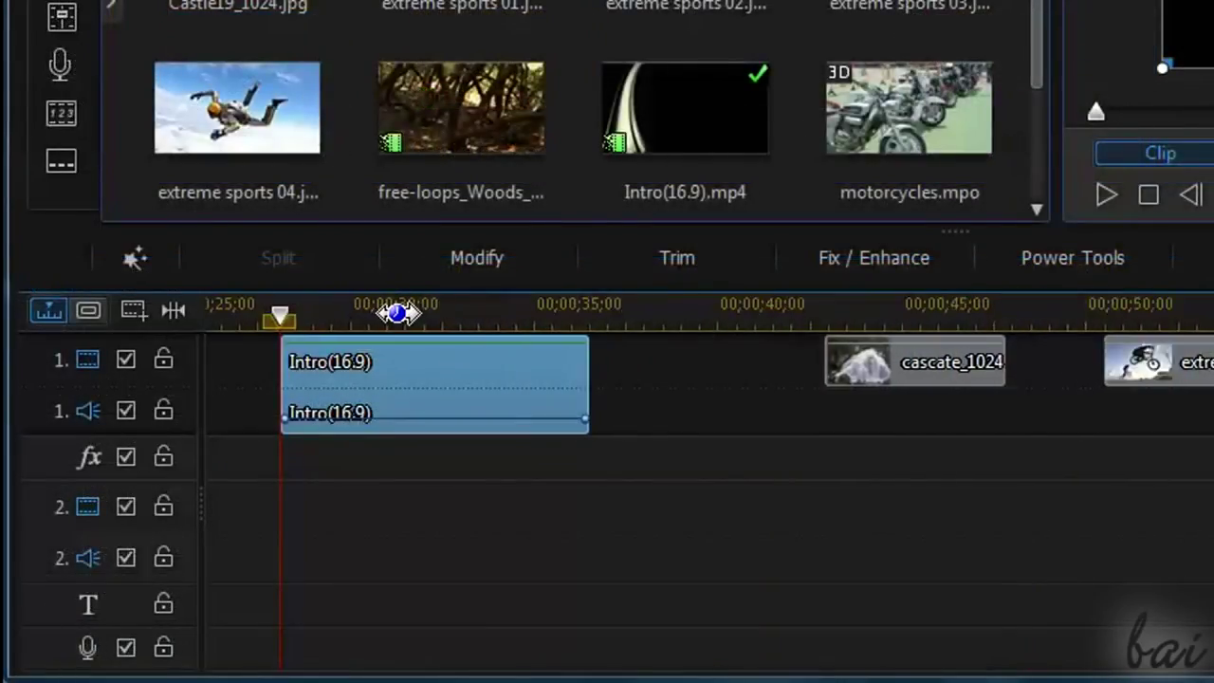
Stretch the timeline scale and inspect the Intro(16.9) clip by moving the playhead through it.
{"action": "left_click_drag", "start_coordinate": [396, 313], "coordinate": [497, 312]}
{"action": "left_click", "coordinate": [360, 313]}
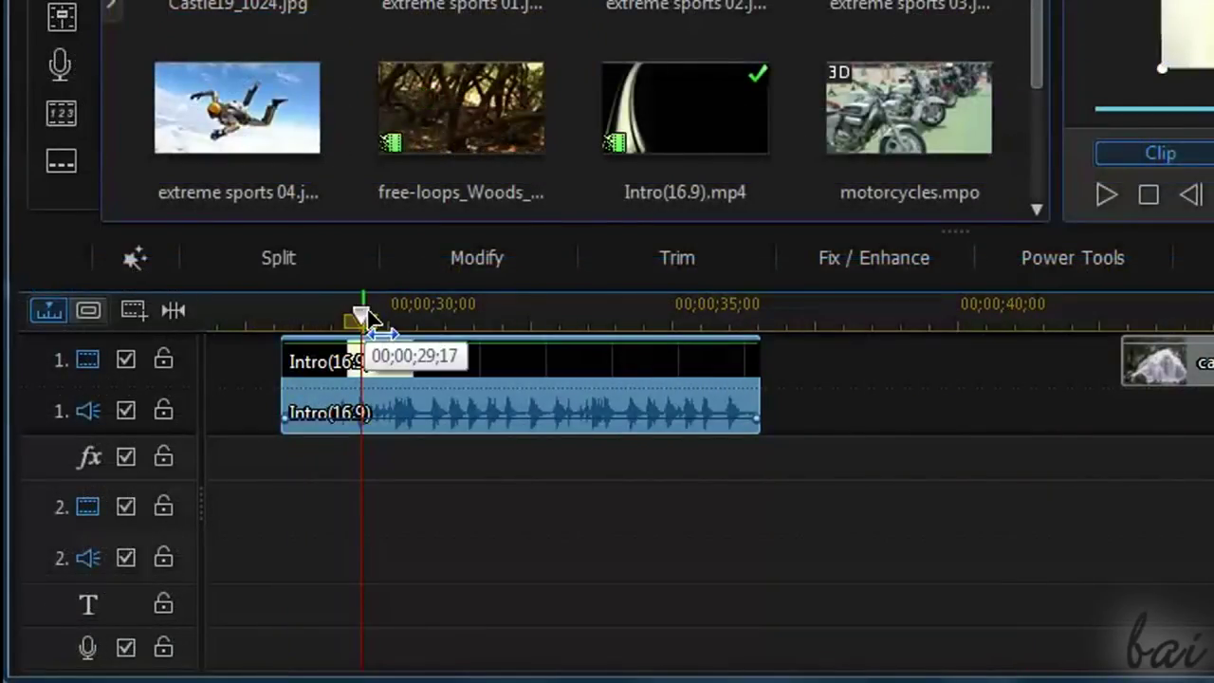
{"action": "left_click", "coordinate": [466, 304]}
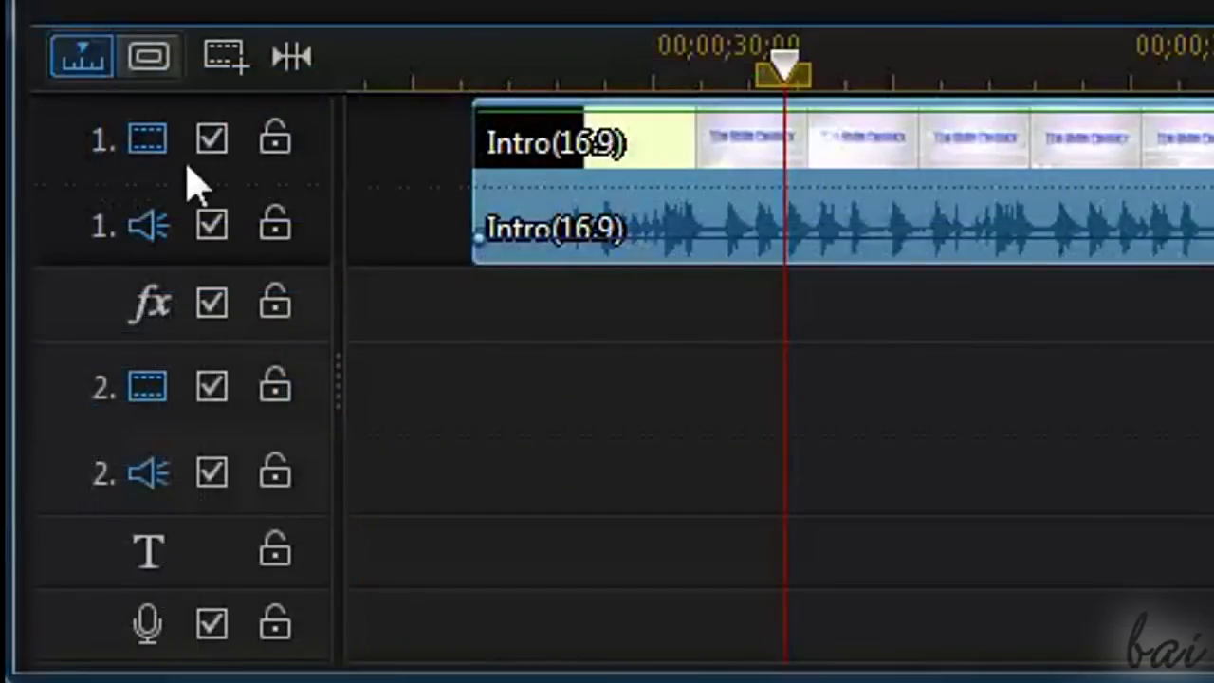
Widen the track header area to reveal the track names and rename video track 1 as First Track.
{"action": "left_click_drag", "start_coordinate": [340, 167], "coordinate": [754, 169]}
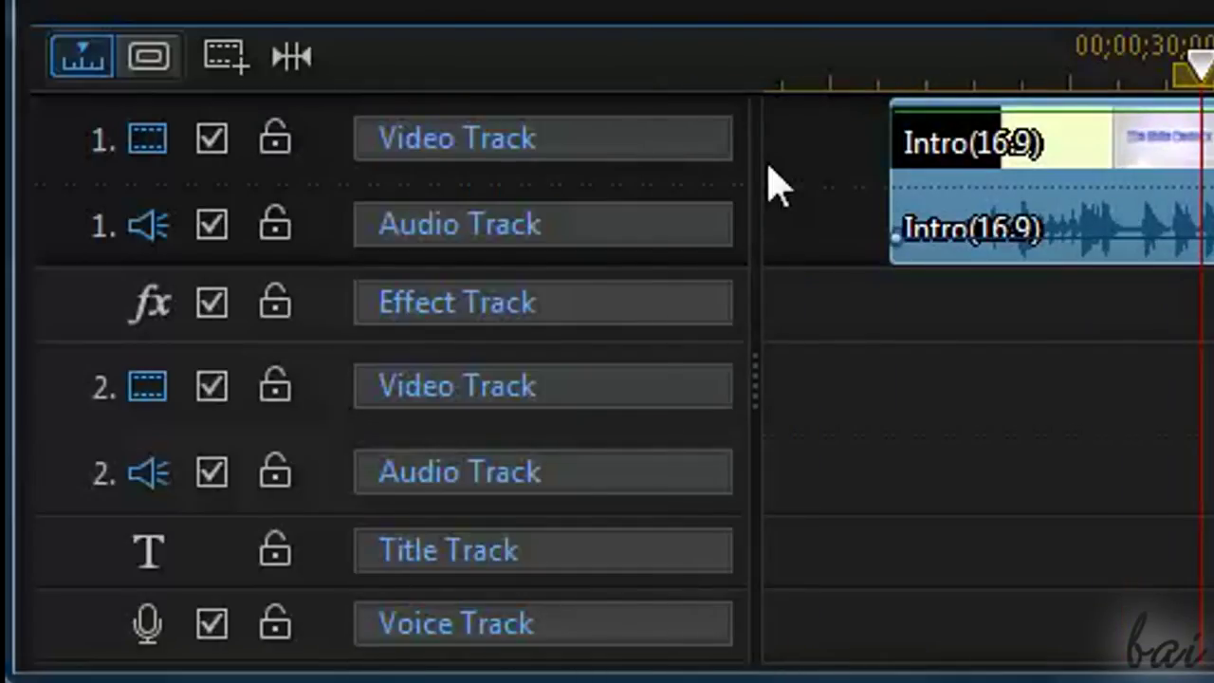
{"action": "left_click", "coordinate": [528, 166]}
{"action": "left_click_drag", "start_coordinate": [574, 163], "coordinate": [359, 155]}
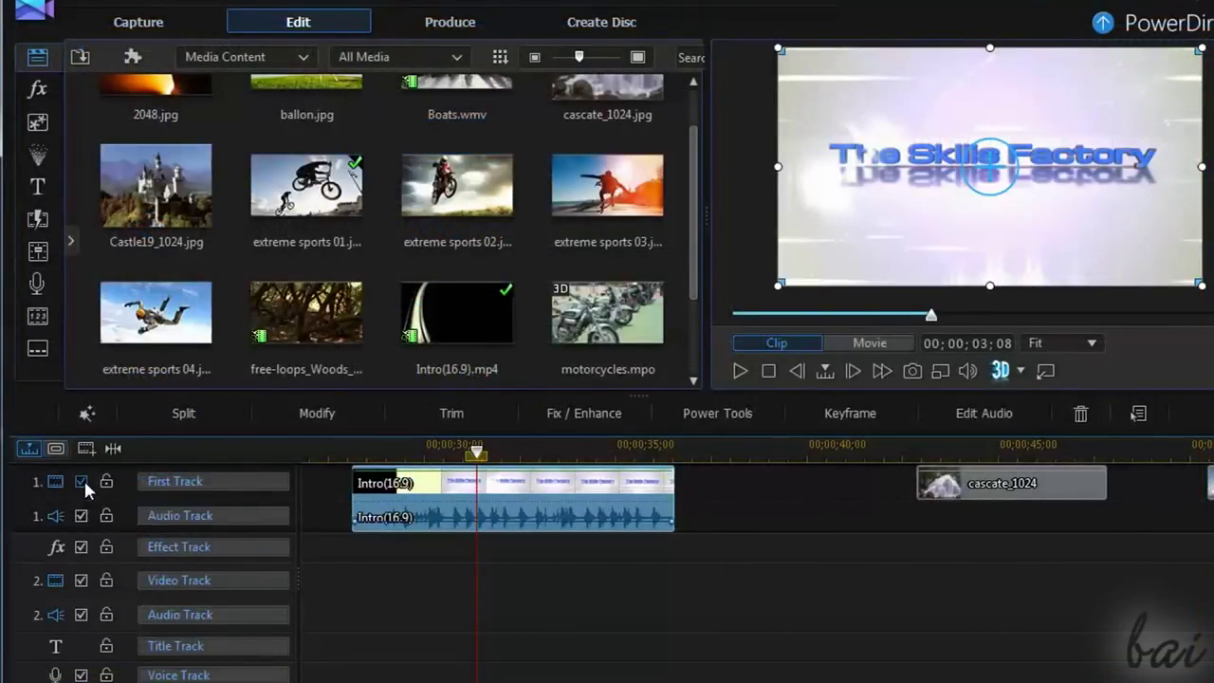
Disable the First Track video track and enable it again.
{"action": "left_click", "coordinate": [82, 482]}
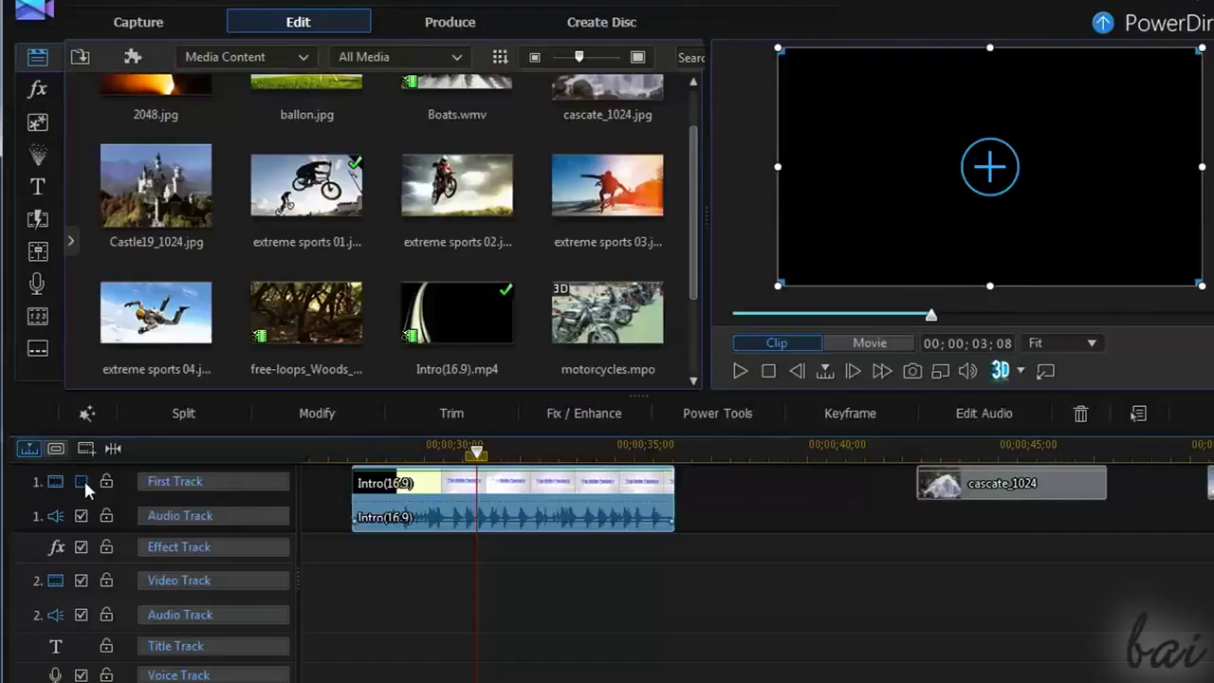
{"action": "left_click", "coordinate": [81, 482]}
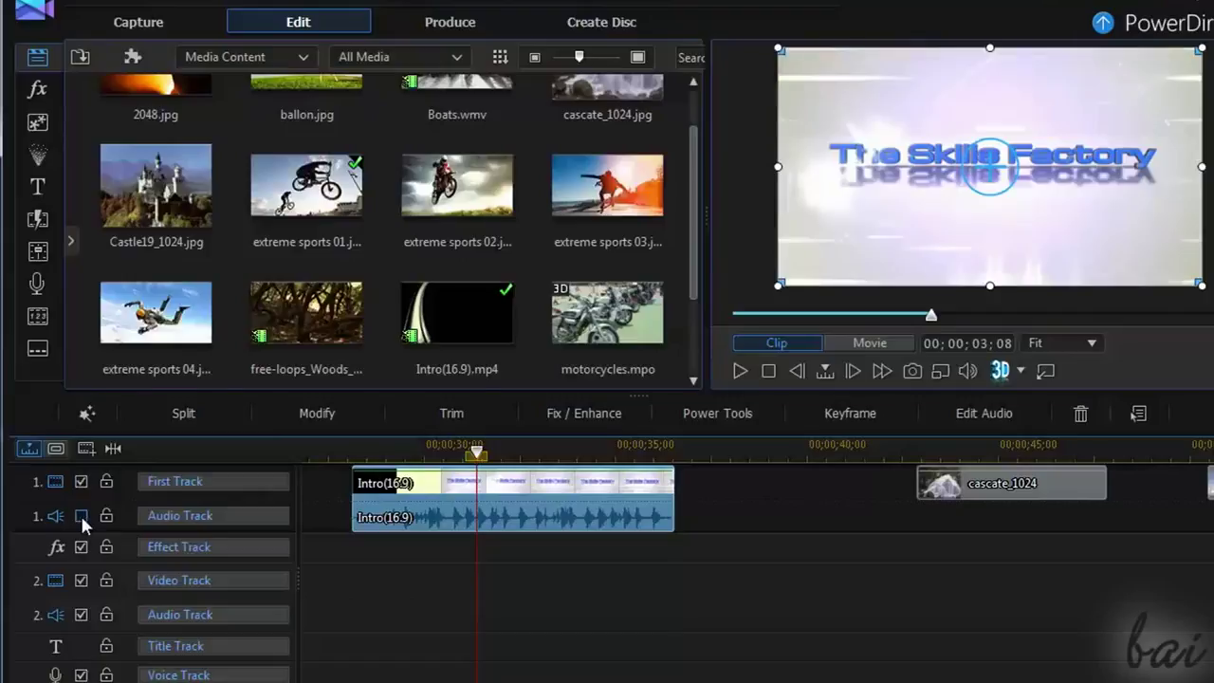
Turn audio track 1 back on, and disable and re-enable the First Track video track.
{"action": "left_click", "coordinate": [81, 515]}
{"action": "left_click", "coordinate": [82, 481]}
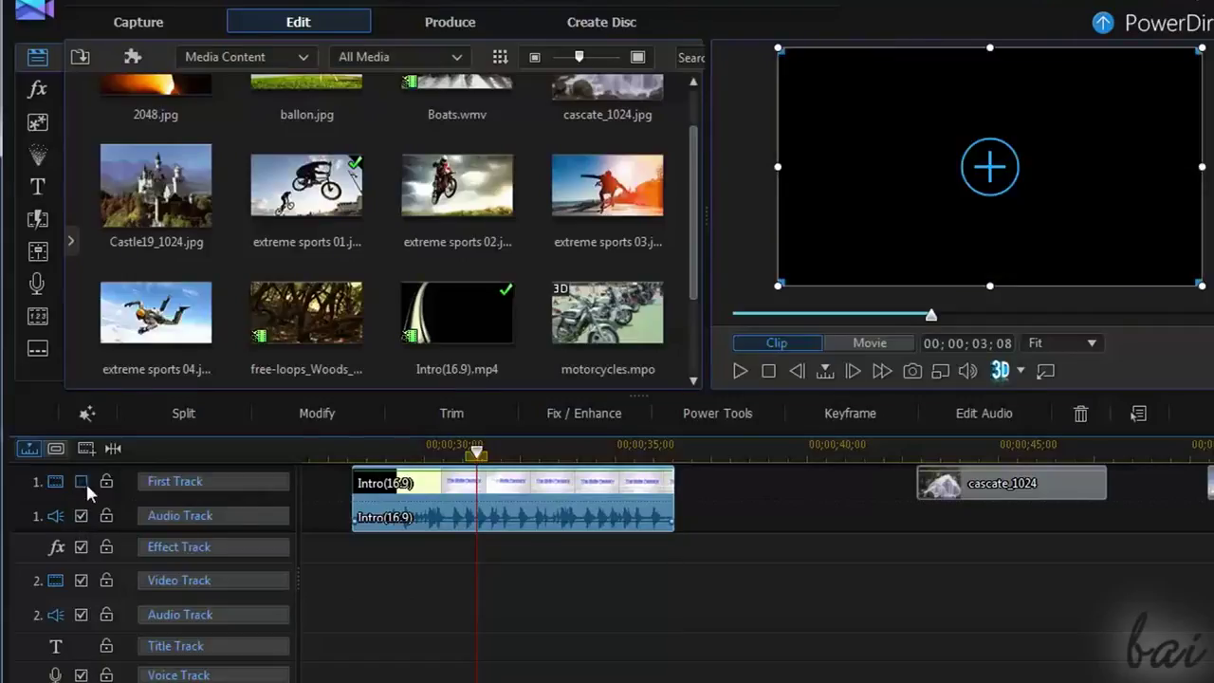
{"action": "left_click", "coordinate": [82, 481]}
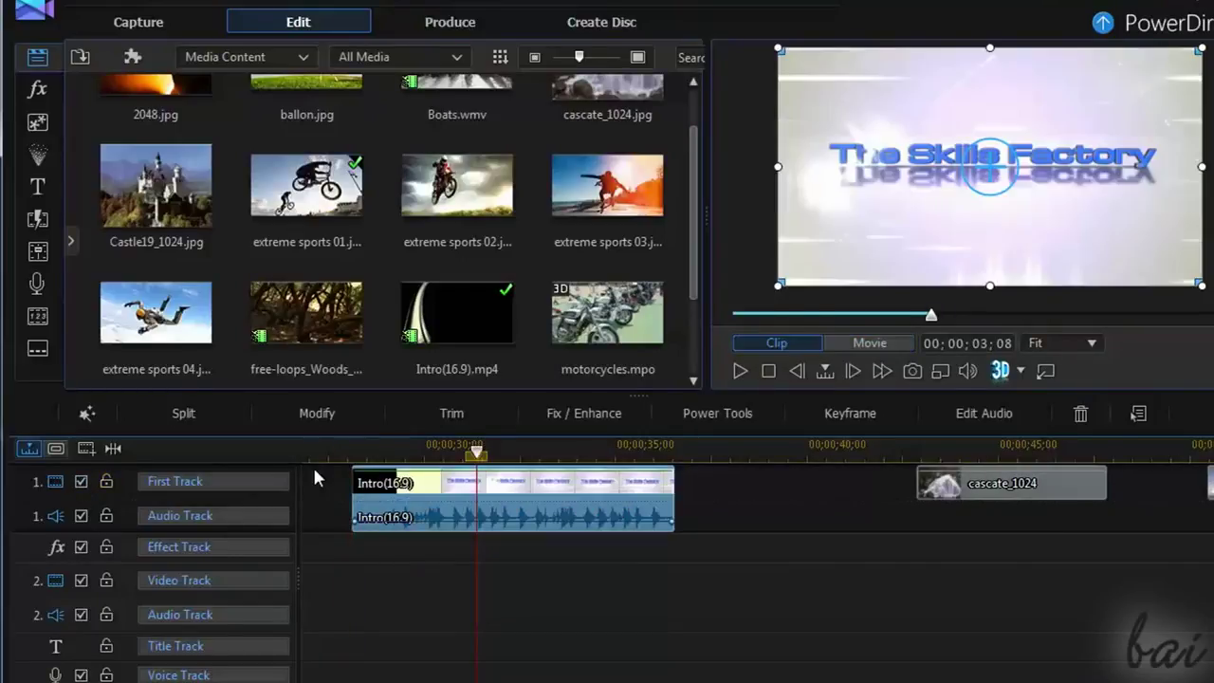
Lock the First Track video track and audio track 1, unlock audio track 1, and try moving the Intro(16.9) audio.
{"action": "left_click", "coordinate": [106, 483]}
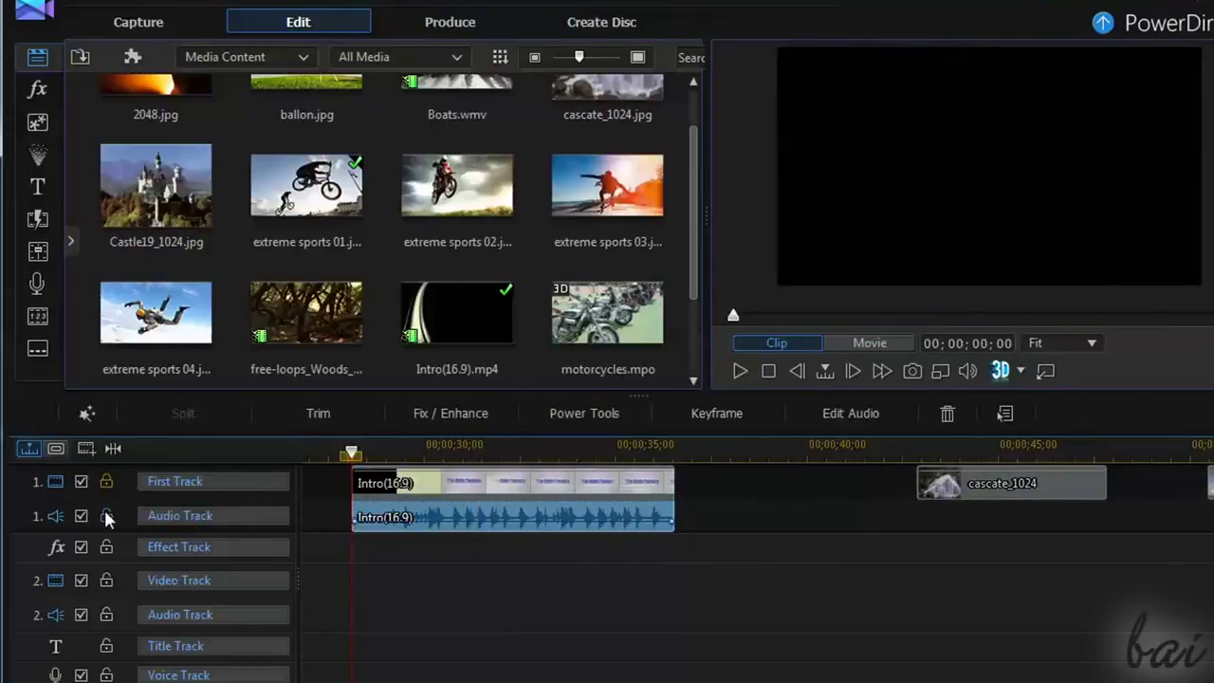
{"action": "left_click", "coordinate": [105, 512]}
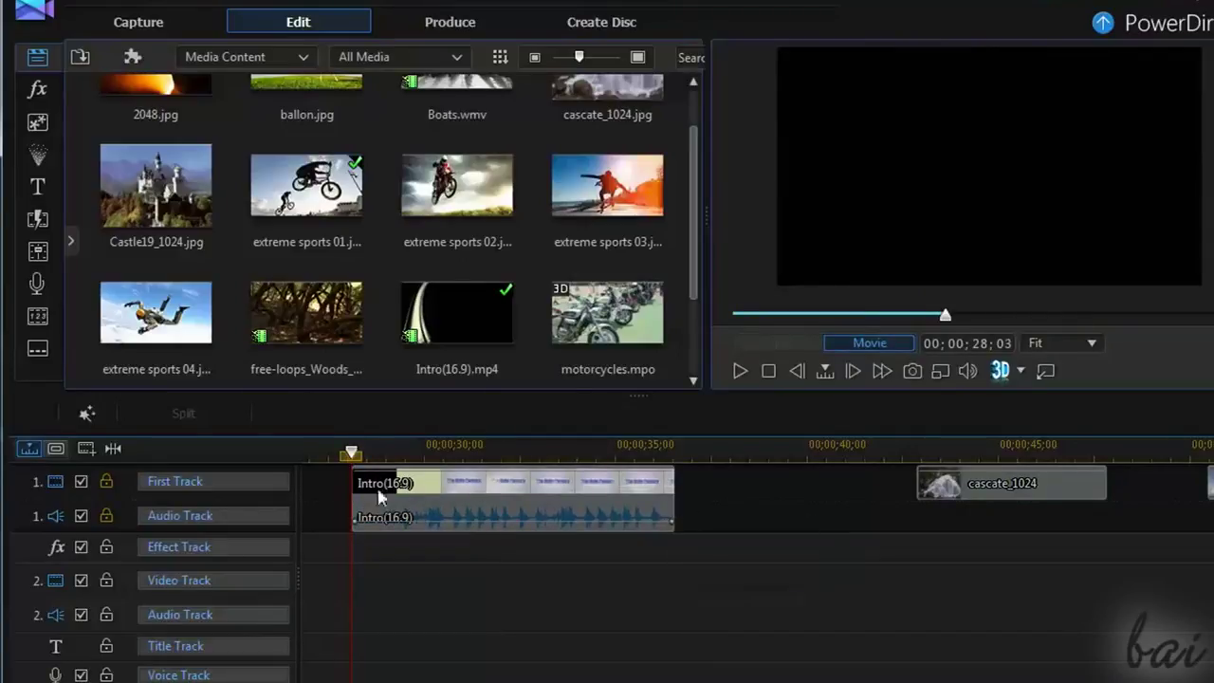
{"action": "left_click", "coordinate": [106, 516]}
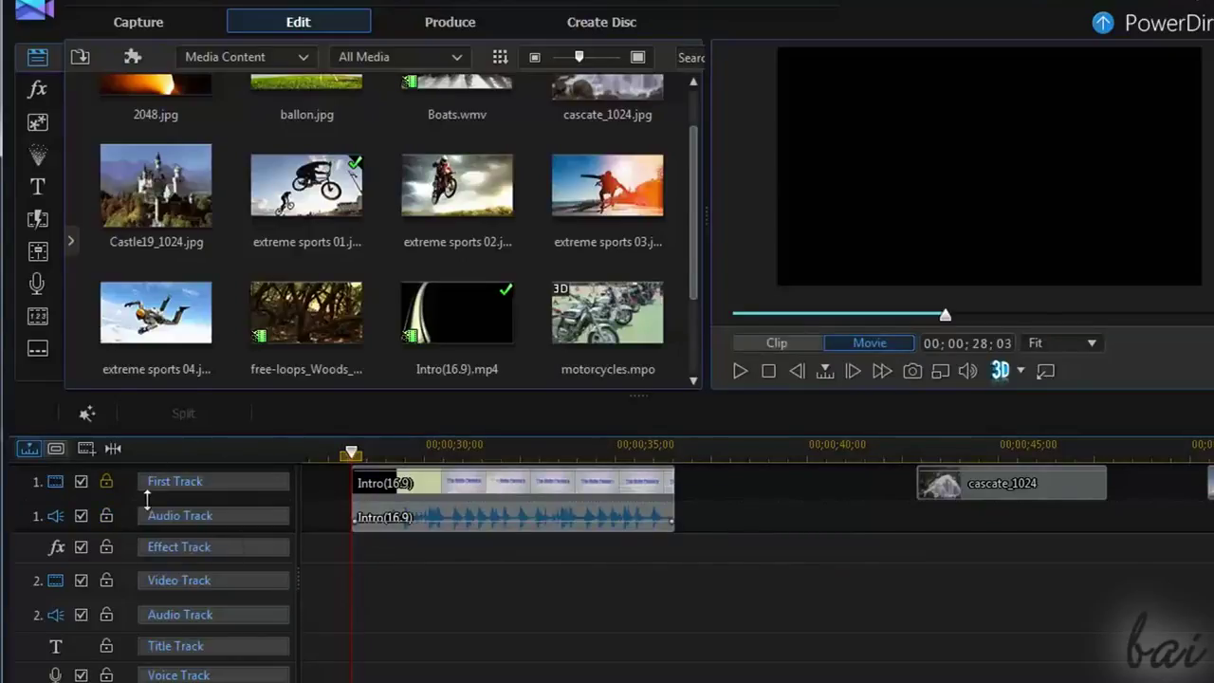
{"action": "left_click", "coordinate": [479, 520]}
{"action": "left_click_drag", "start_coordinate": [484, 517], "coordinate": [509, 519]}
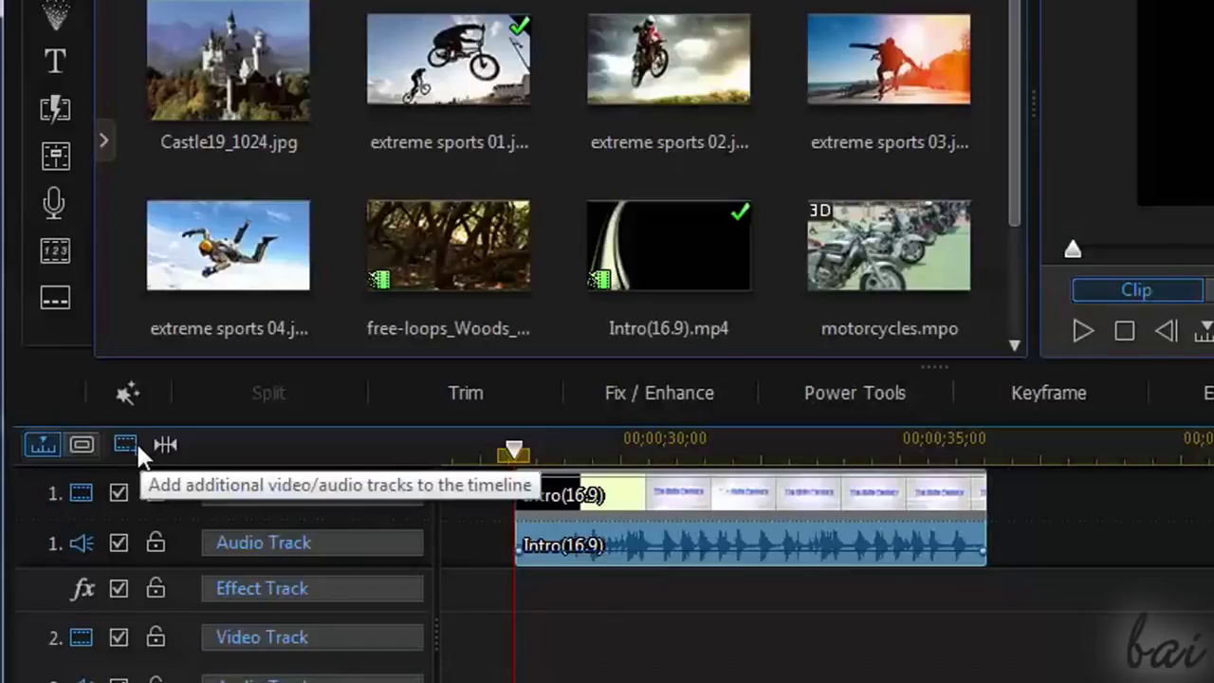
Open the Track Manager for adding video and audio tracks, and cancel it without adding any.
{"action": "left_click", "coordinate": [135, 447]}
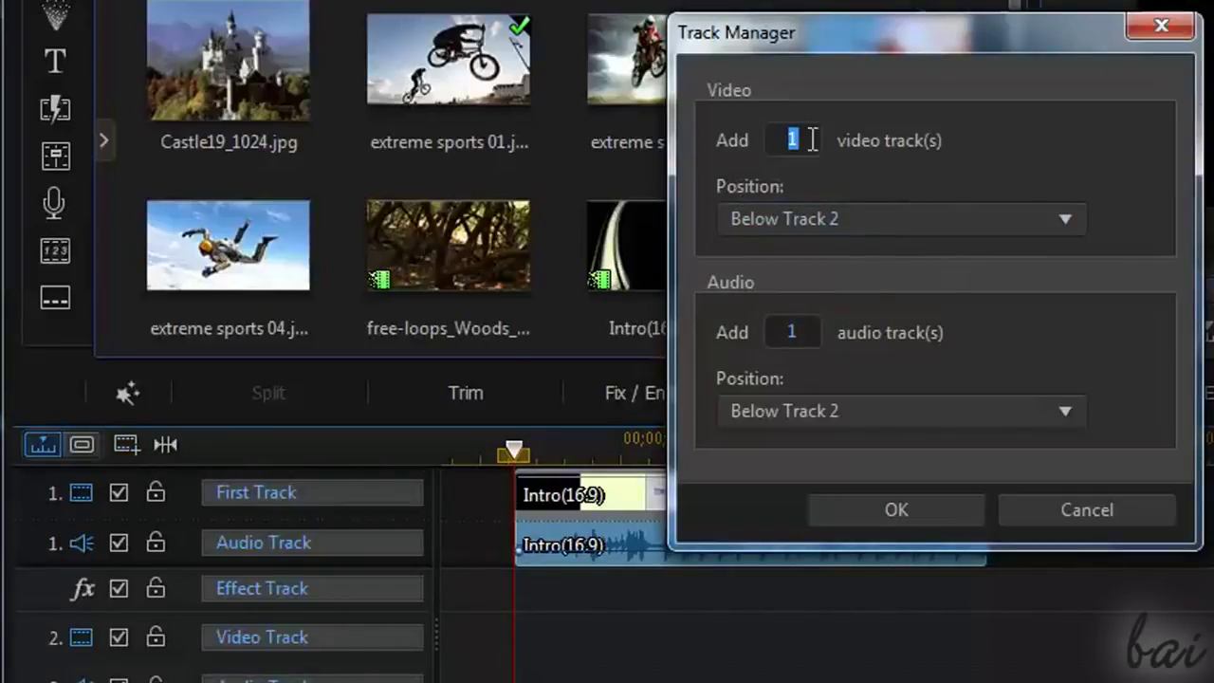
{"action": "left_click", "coordinate": [1067, 508]}
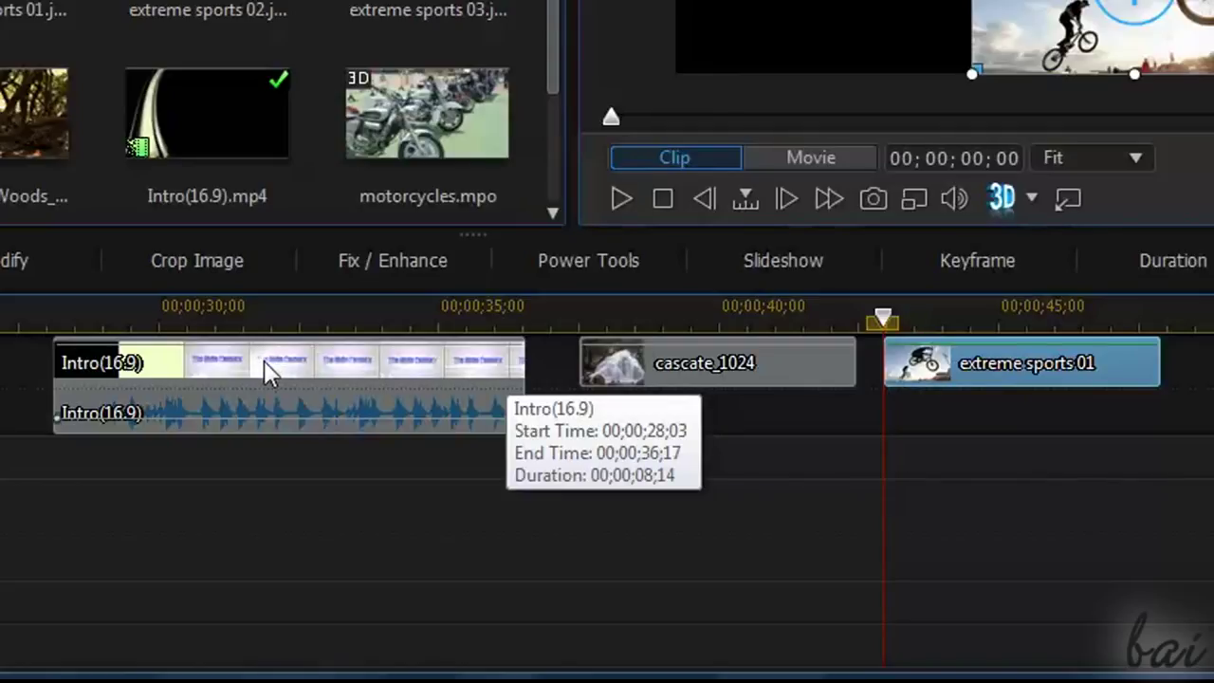
Stretch the timeline scale to spread out the Intro(16.9), cascate_1024 and extreme sports 01 clips.
{"action": "mouse_move", "coordinate": [184, 312]}
{"action": "left_mouse_down"}
{"action": "mouse_move", "coordinate": [226, 313]}
{"action": "mouse_move", "coordinate": [184, 313]}
{"action": "left_mouse_up"}
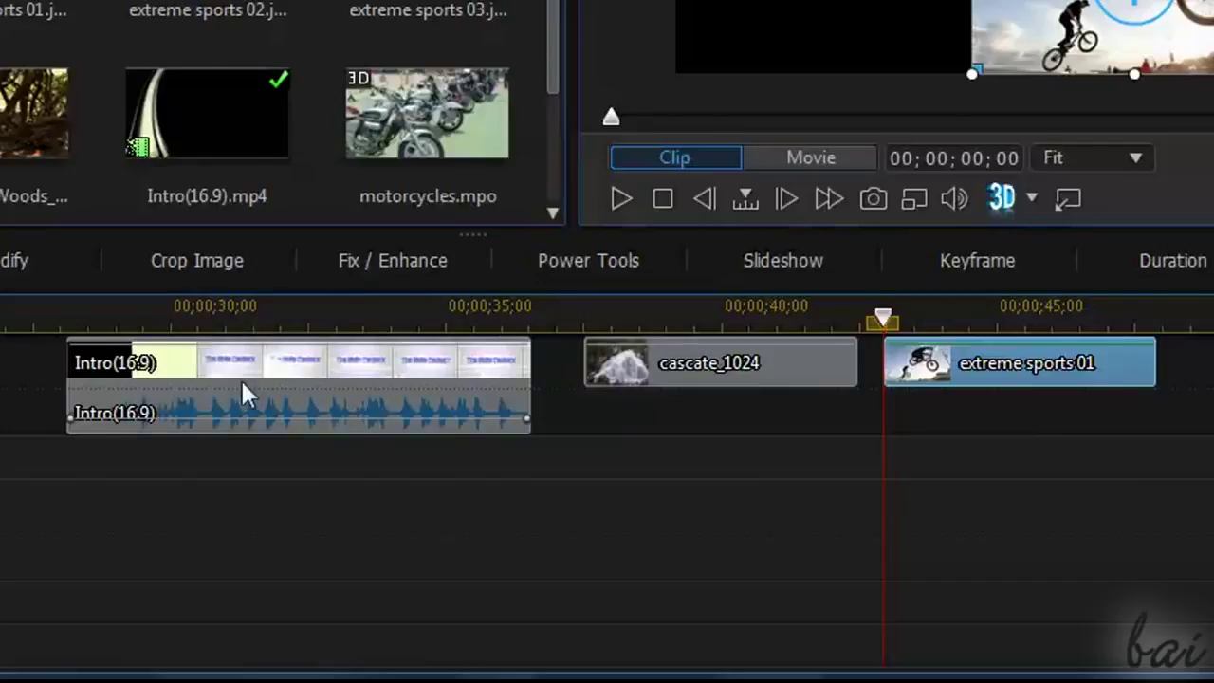
{"action": "mouse_move", "coordinate": [252, 372]}
{"action": "mouse_move", "coordinate": [623, 381]}
{"action": "mouse_move", "coordinate": [958, 370]}
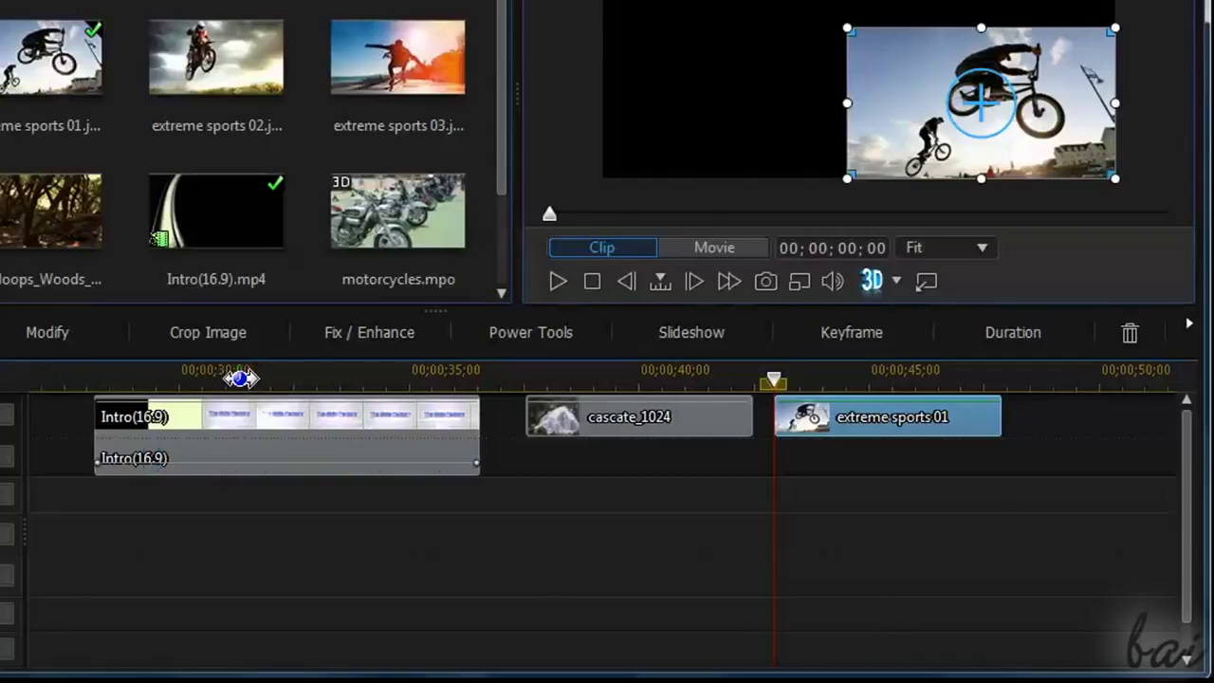
{"action": "left_click_drag", "start_coordinate": [240, 379], "coordinate": [285, 380]}
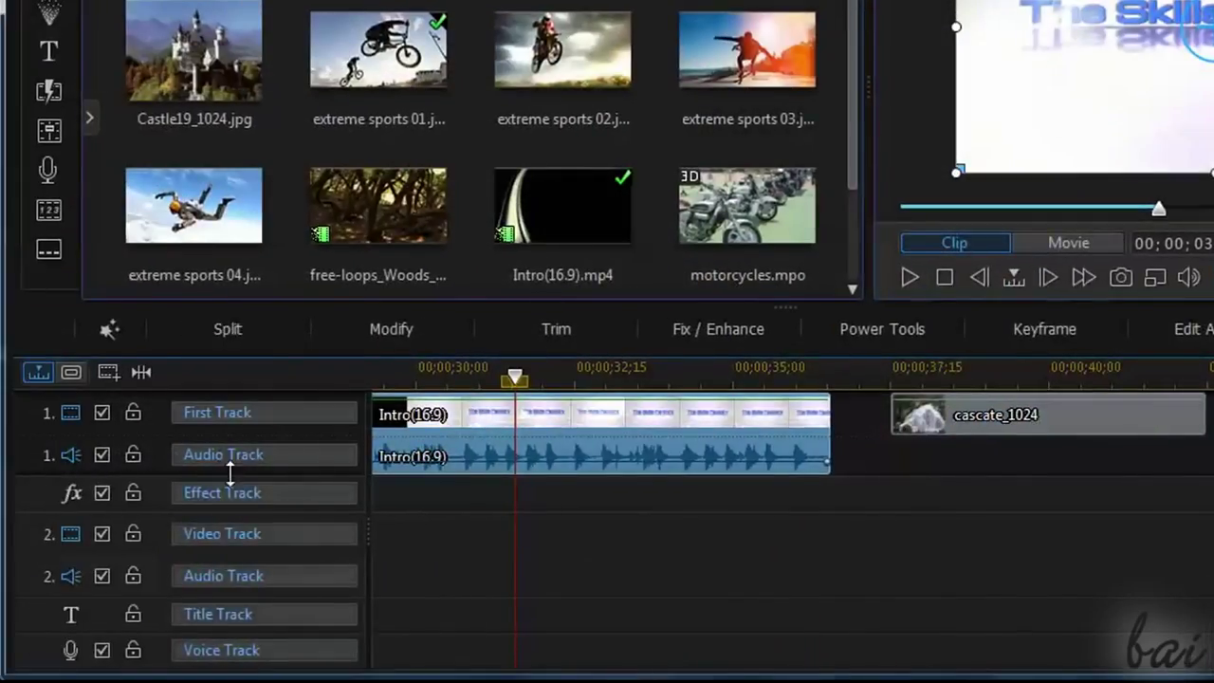
Try enlarging the heights of video and audio track 1, and adjust the timeline scale further.
{"action": "left_click_drag", "start_coordinate": [229, 473], "coordinate": [229, 566]}
{"action": "left_click_drag", "start_coordinate": [260, 437], "coordinate": [292, 567]}
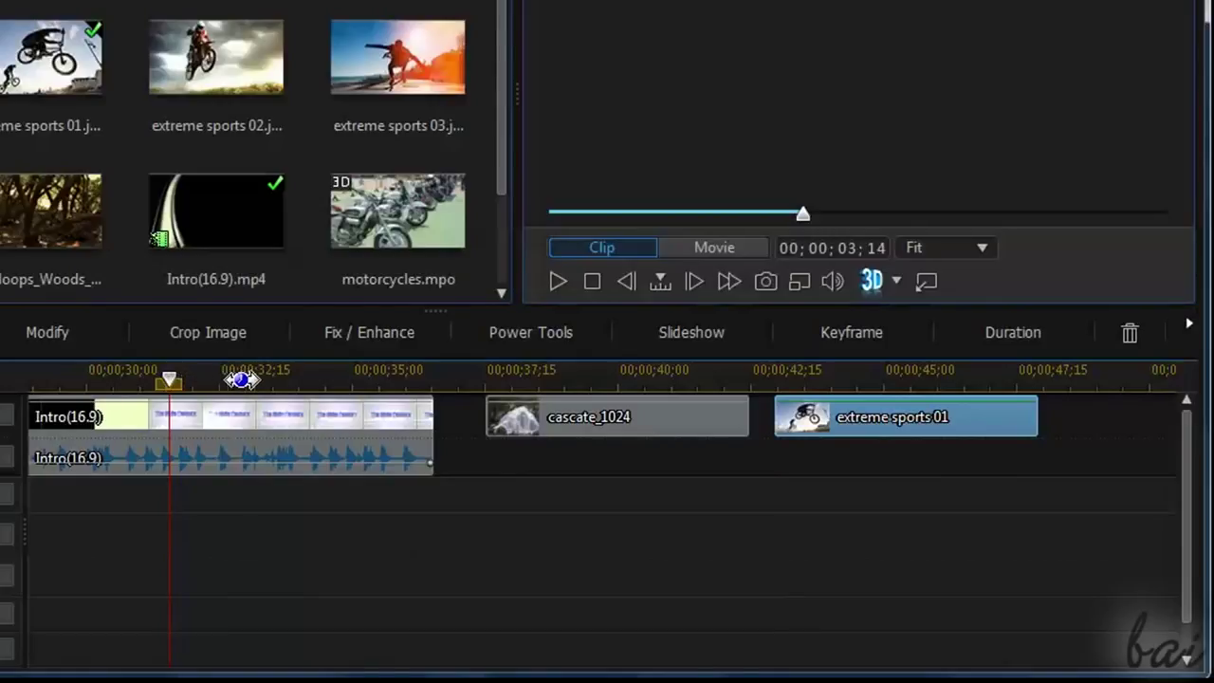
{"action": "left_click_drag", "start_coordinate": [217, 388], "coordinate": [253, 383]}
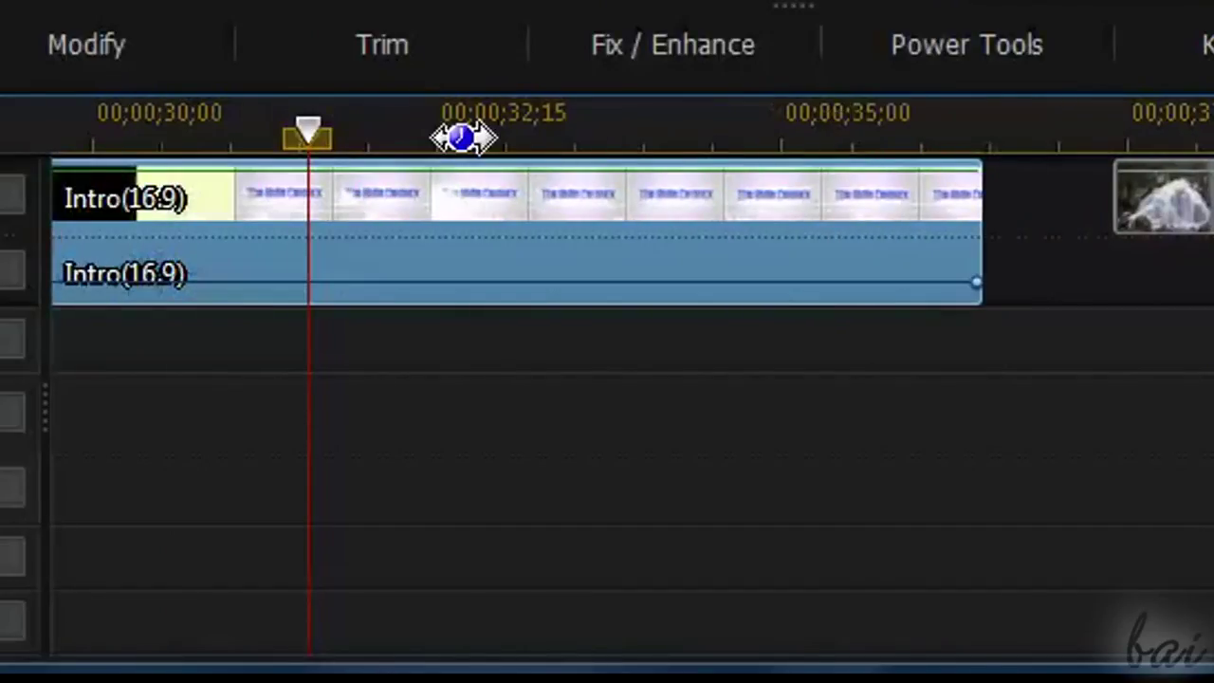
{"action": "mouse_move", "coordinate": [462, 138]}
{"action": "left_mouse_down"}
{"action": "mouse_move", "coordinate": [1141, 121]}
{"action": "mouse_move", "coordinate": [320, 130]}
{"action": "mouse_move", "coordinate": [475, 123]}
{"action": "left_mouse_up"}
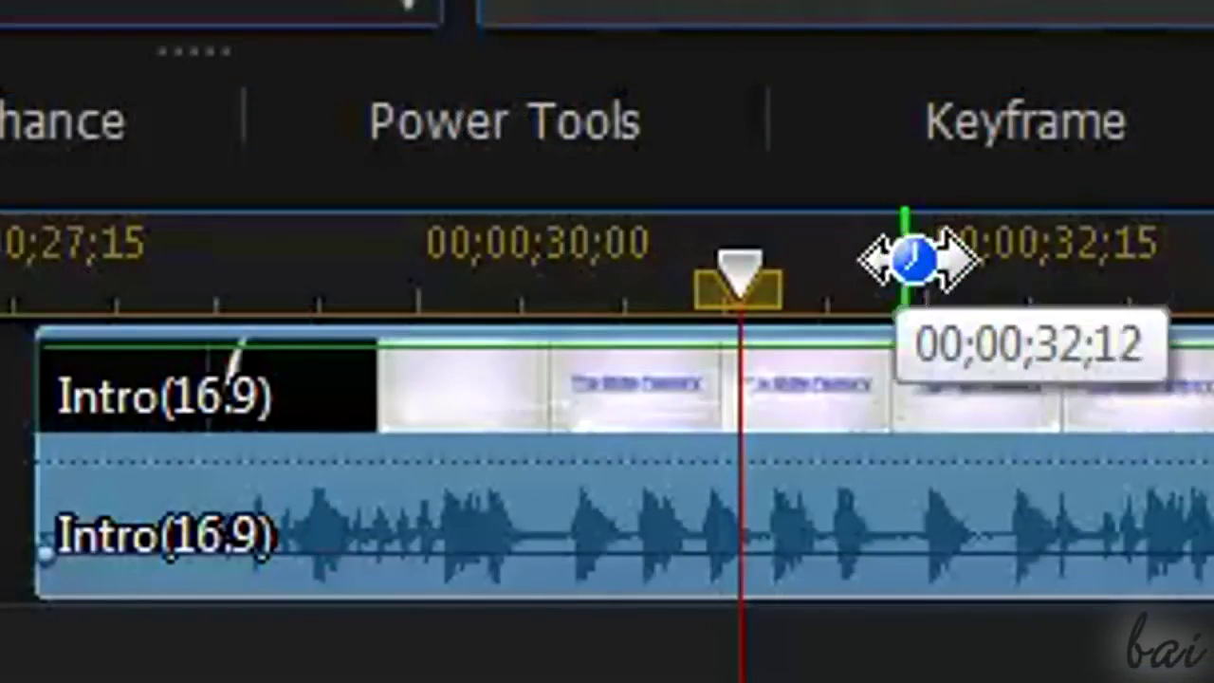
Place the playhead at several different times on the ruler above the Intro(16.9) clip.
{"action": "left_click", "coordinate": [948, 282]}
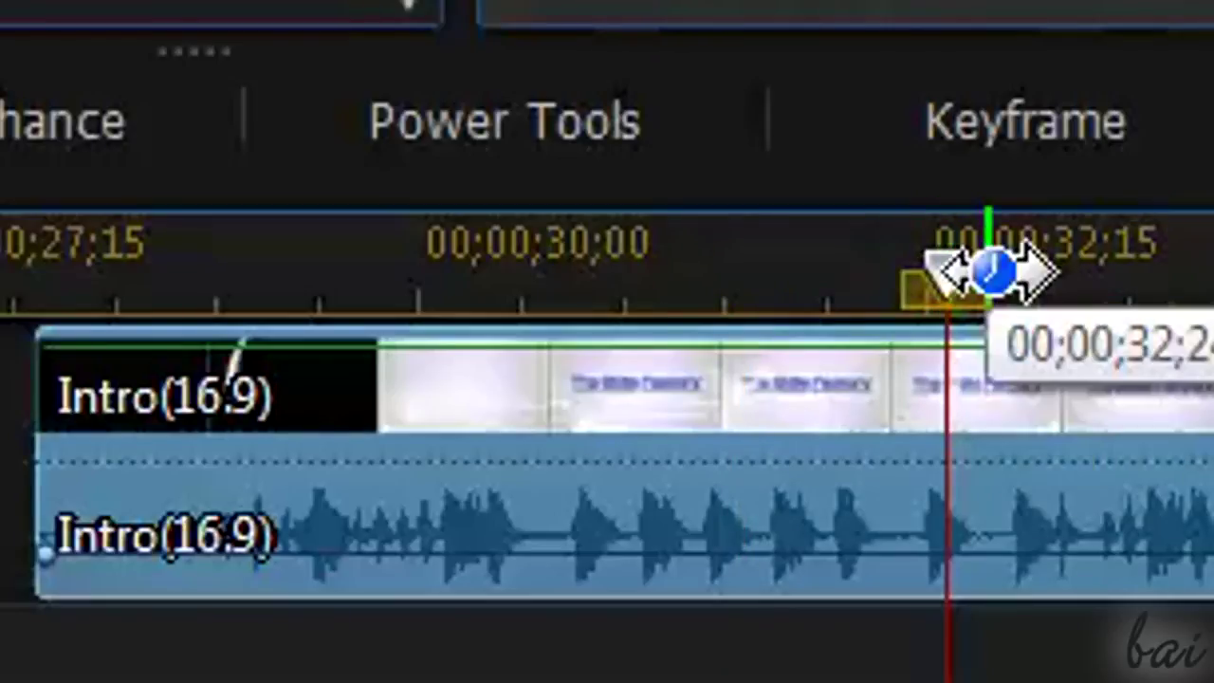
{"action": "left_click", "coordinate": [531, 273]}
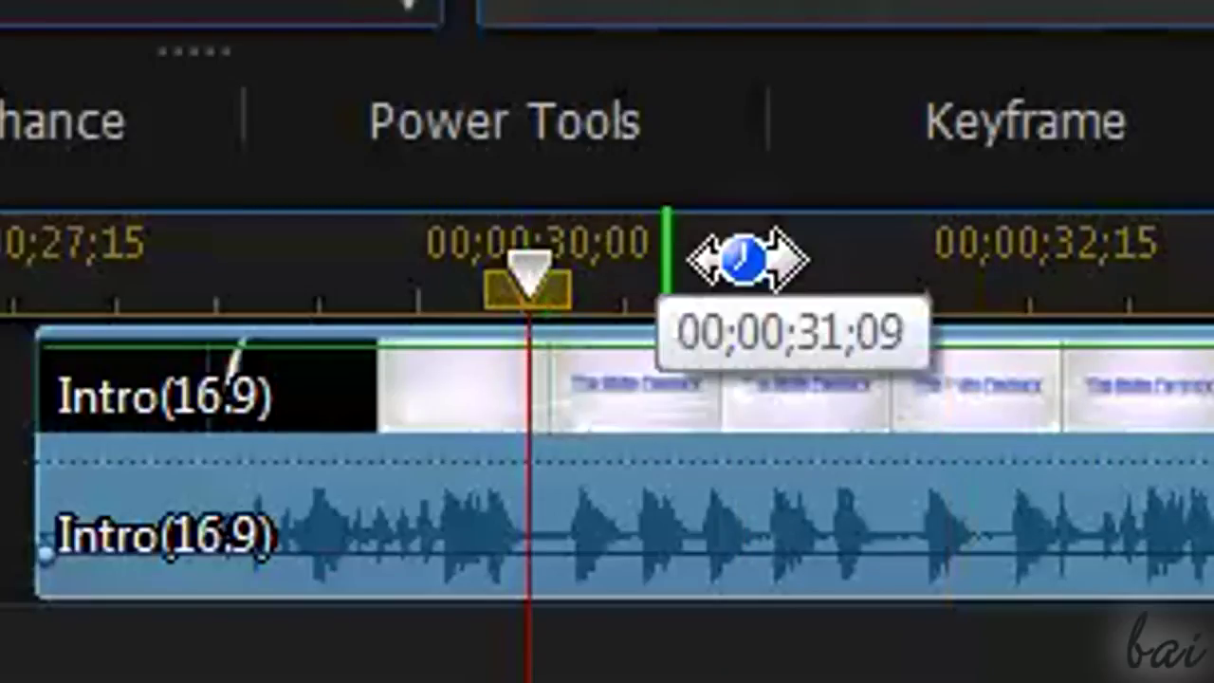
{"action": "left_click", "coordinate": [823, 259]}
{"action": "left_click", "coordinate": [1043, 252]}
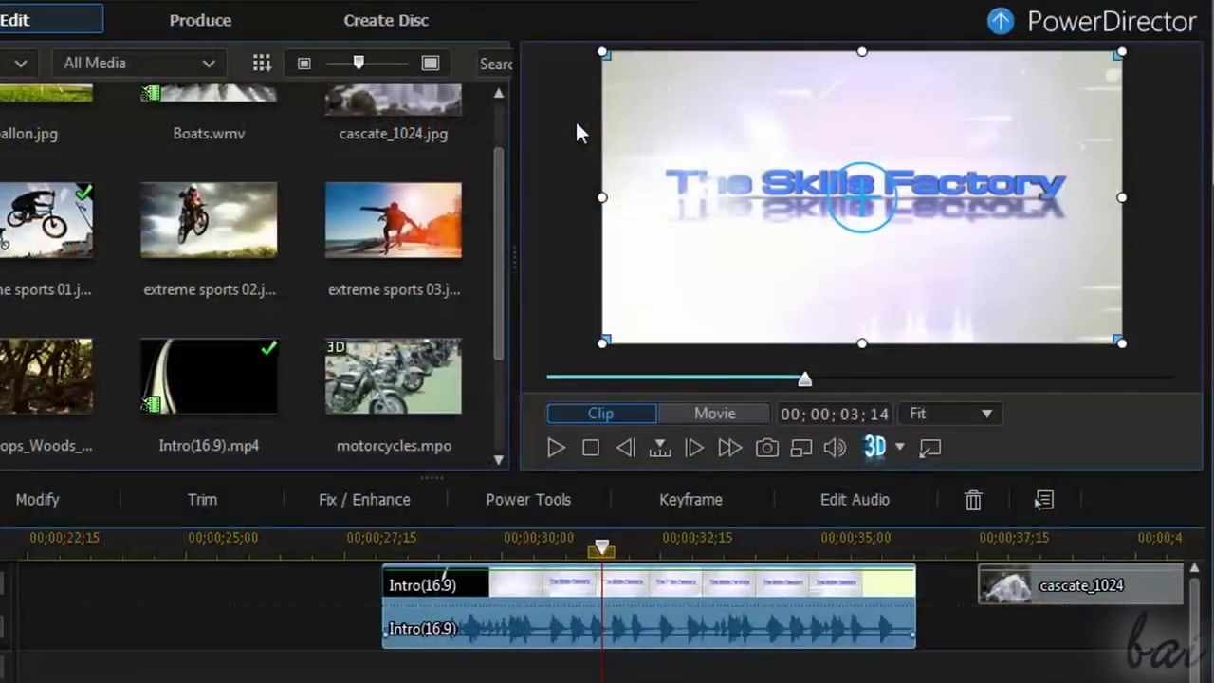
Scrub the playhead back and forth through the Intro(16.9) clip to preview its frames.
{"action": "left_click", "coordinate": [668, 549]}
{"action": "left_click", "coordinate": [537, 551]}
{"action": "left_click", "coordinate": [629, 544]}
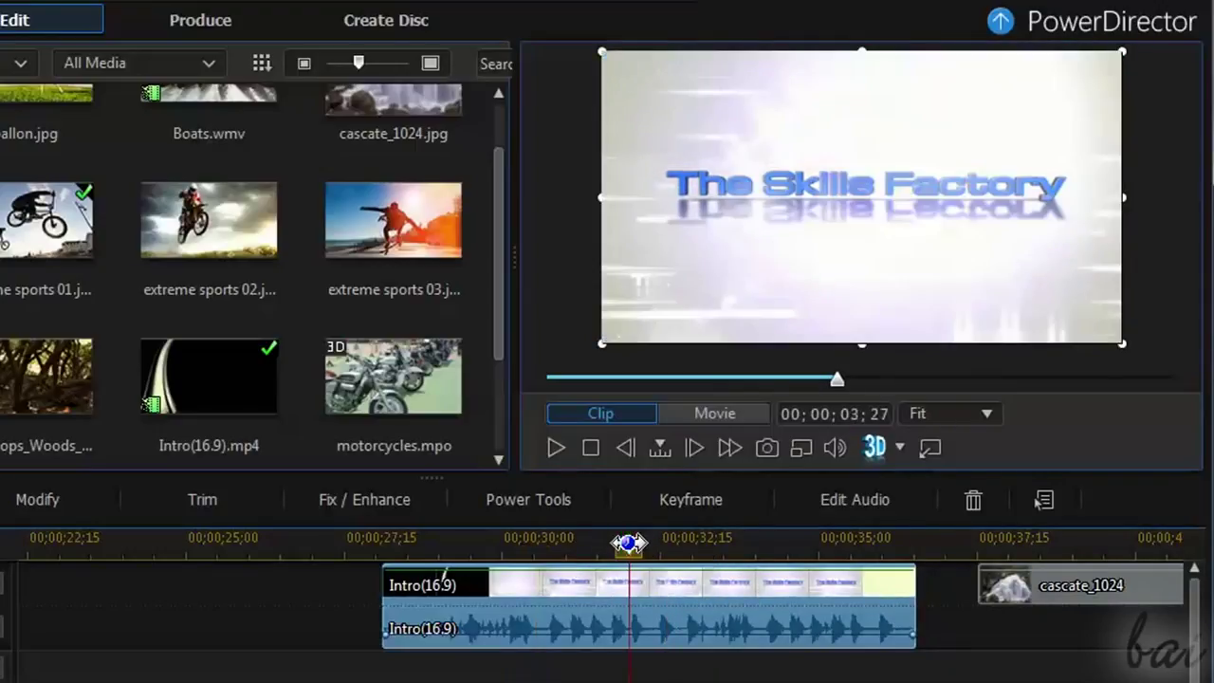
{"action": "left_click", "coordinate": [698, 540]}
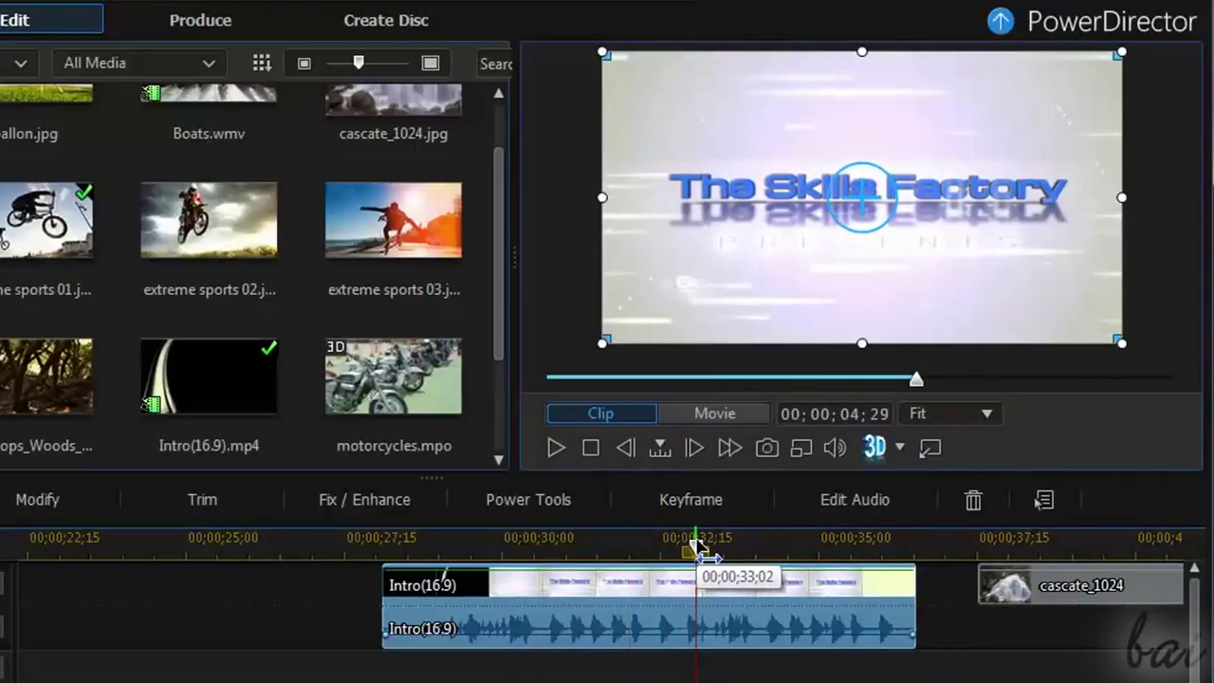
{"action": "left_click", "coordinate": [764, 546]}
{"action": "mouse_move", "coordinate": [765, 546]}
{"action": "left_mouse_down"}
{"action": "mouse_move", "coordinate": [541, 543]}
{"action": "mouse_move", "coordinate": [642, 565]}
{"action": "left_mouse_up"}
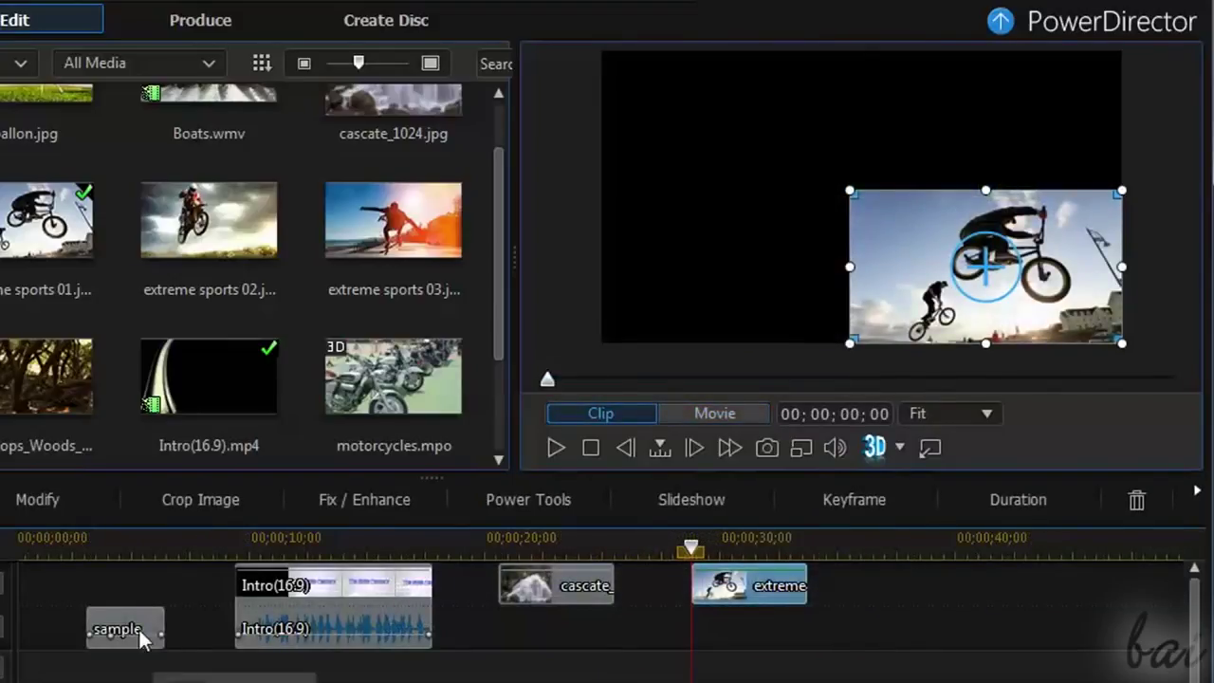
Select the sample, Intro(16.9), cascate_1024 and extreme sports 01 clips on the timeline one at a time.
{"action": "left_click", "coordinate": [145, 639]}
{"action": "left_click", "coordinate": [319, 612]}
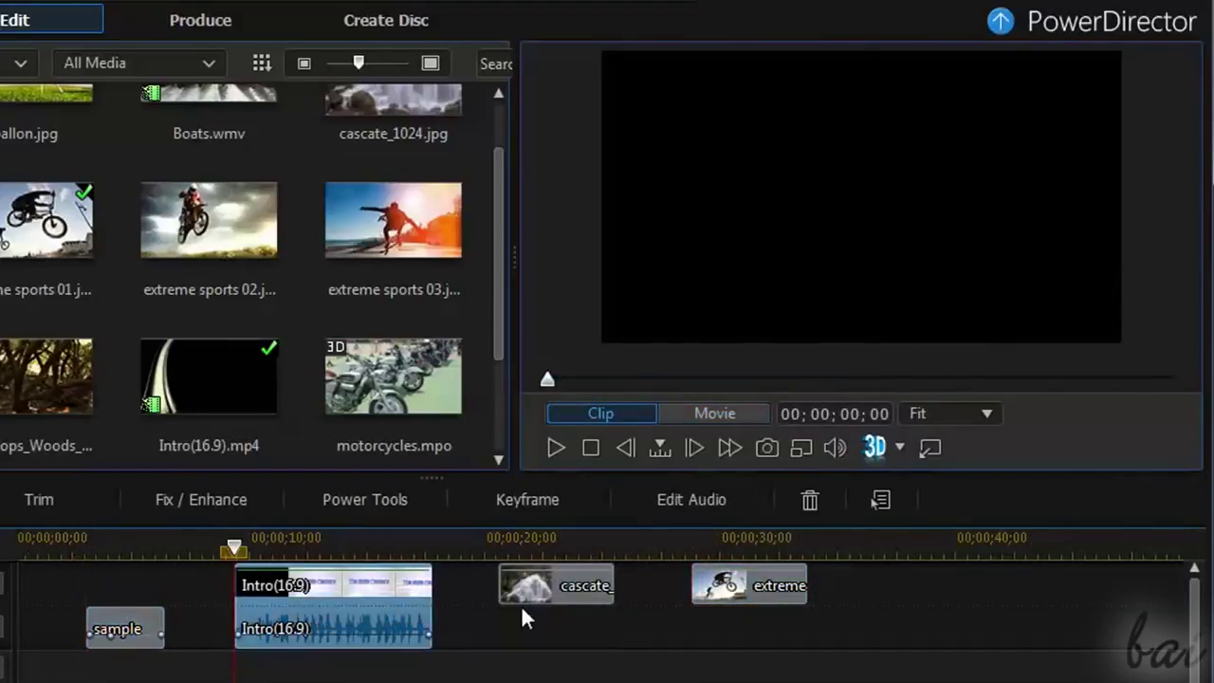
{"action": "left_click", "coordinate": [570, 593]}
{"action": "left_click", "coordinate": [766, 597]}
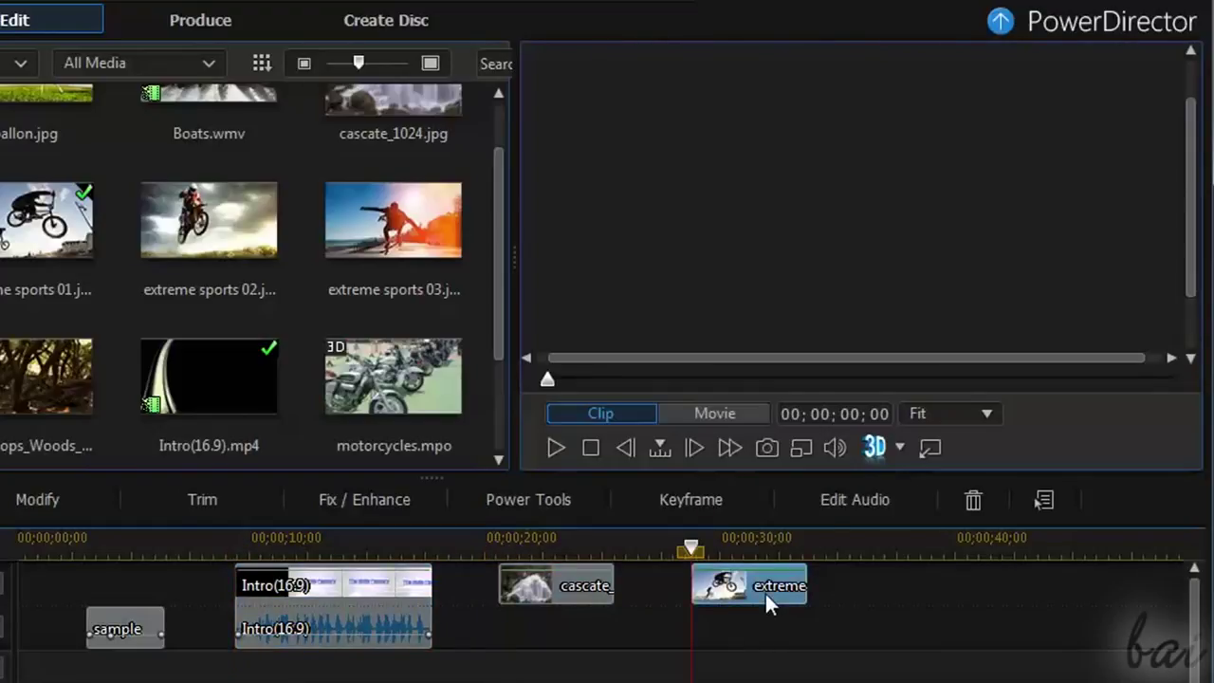
Select the sample, Intro(16.9), cascate_1024 and extreme sports 01 clips together and shift them about one second forward along the timeline.
{"action": "left_click", "coordinate": [131, 625]}
{"action": "left_click", "coordinate": [270, 617]}
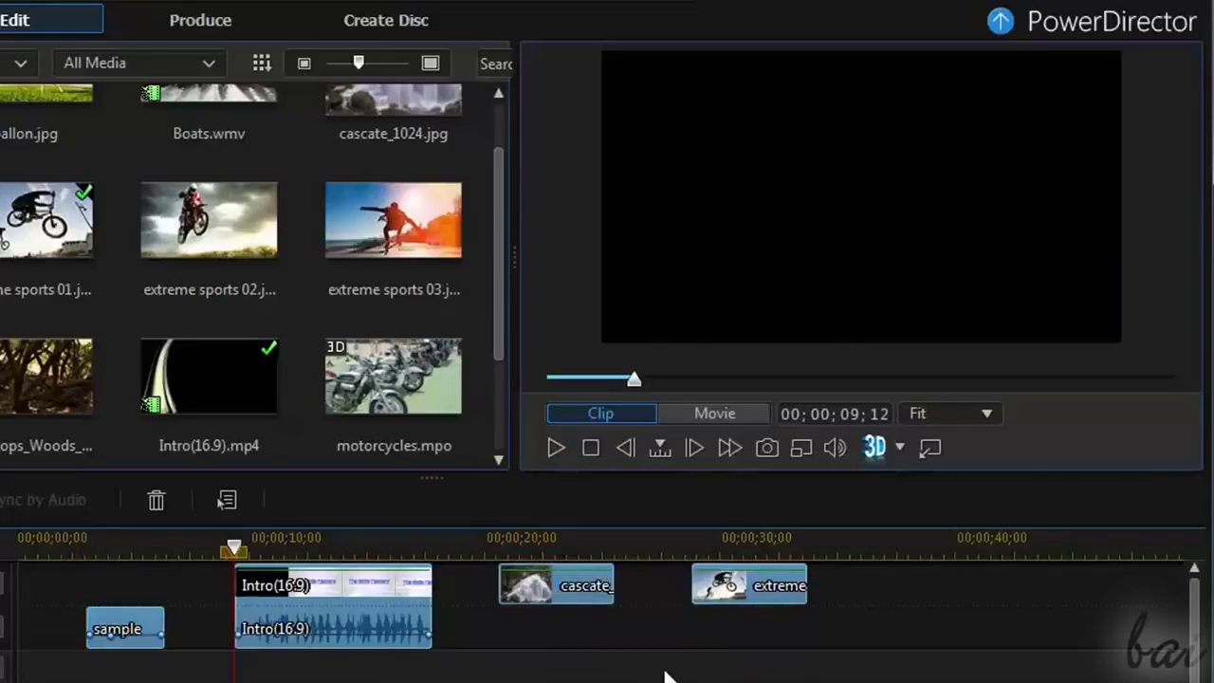
{"action": "left_click_drag", "start_coordinate": [567, 593], "coordinate": [590, 604]}
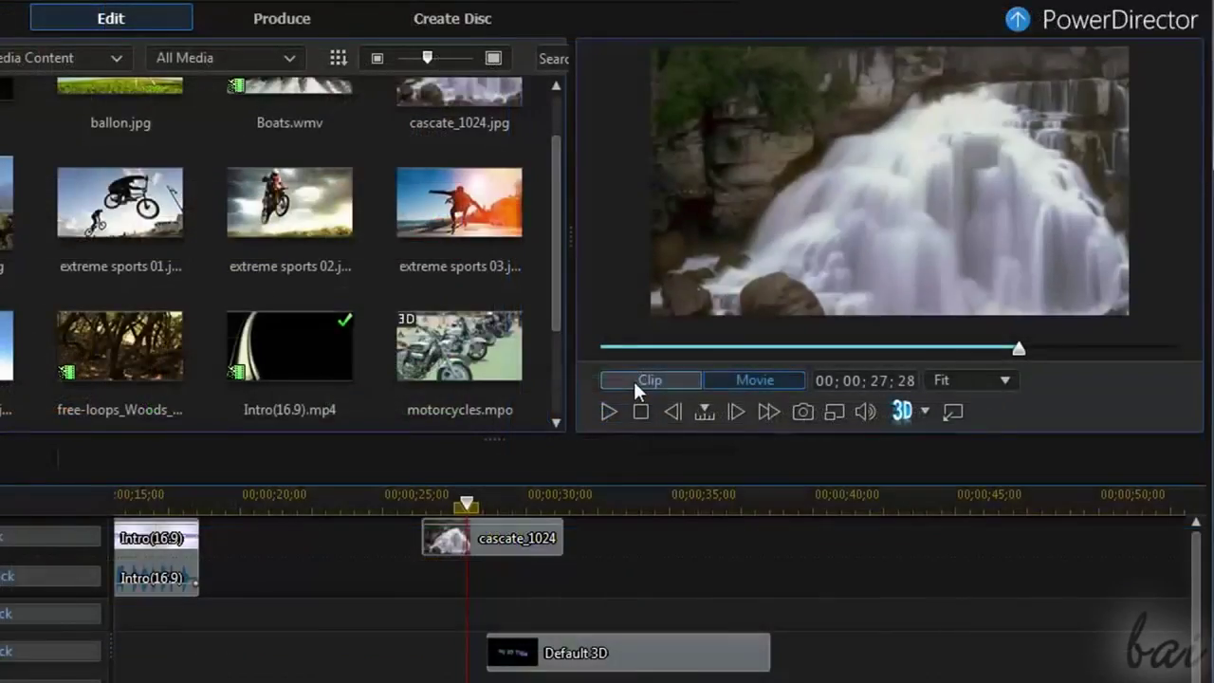
Preview the cascate_1024 image in Clip mode, and scrub through the whole project in Movie mode.
{"action": "left_click", "coordinate": [633, 378]}
{"action": "left_click", "coordinate": [427, 497]}
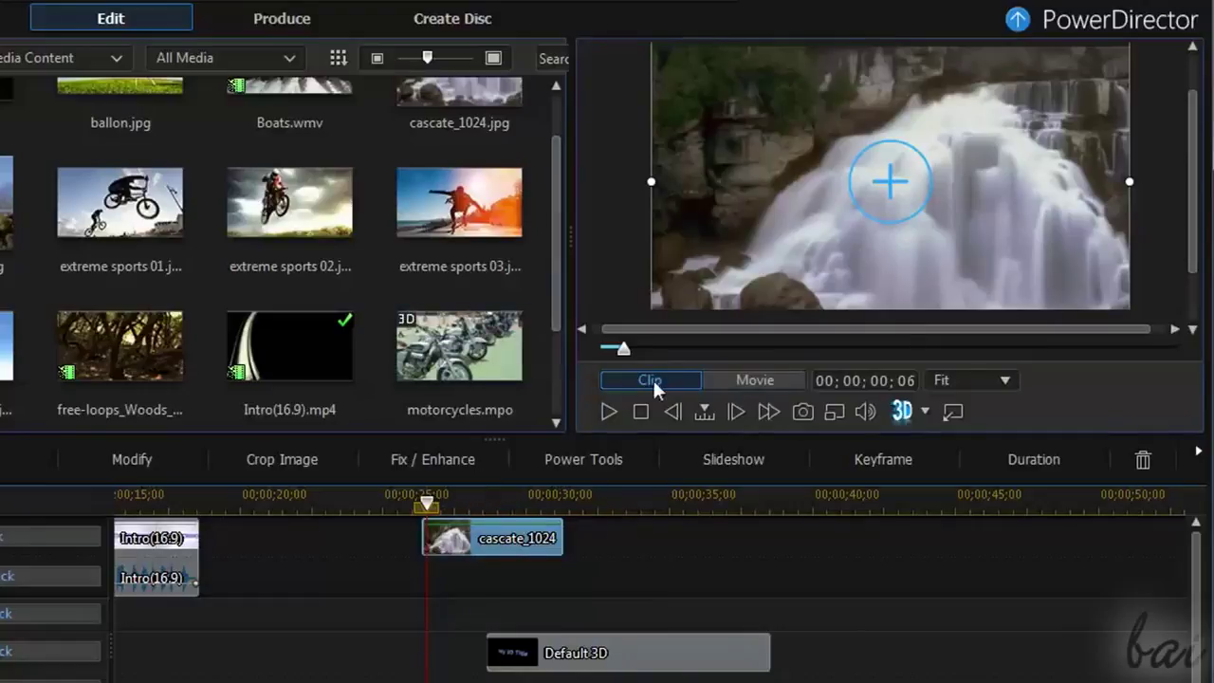
{"action": "left_click_drag", "start_coordinate": [624, 349], "coordinate": [778, 351]}
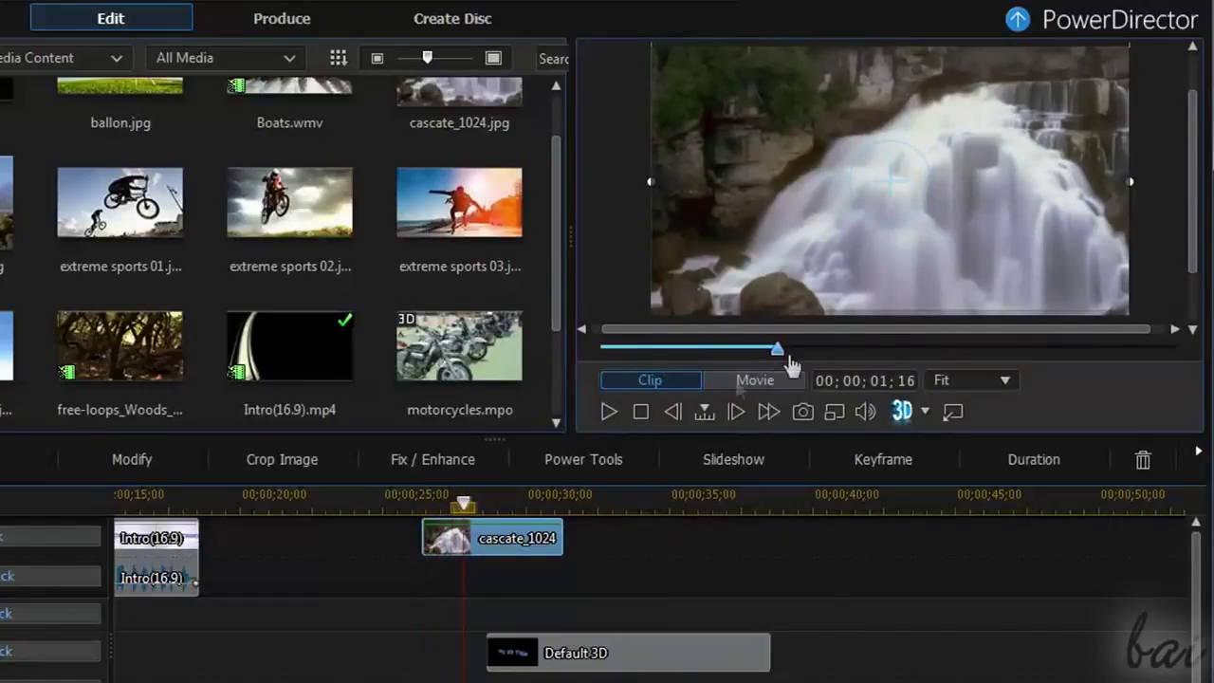
{"action": "left_click", "coordinate": [738, 382]}
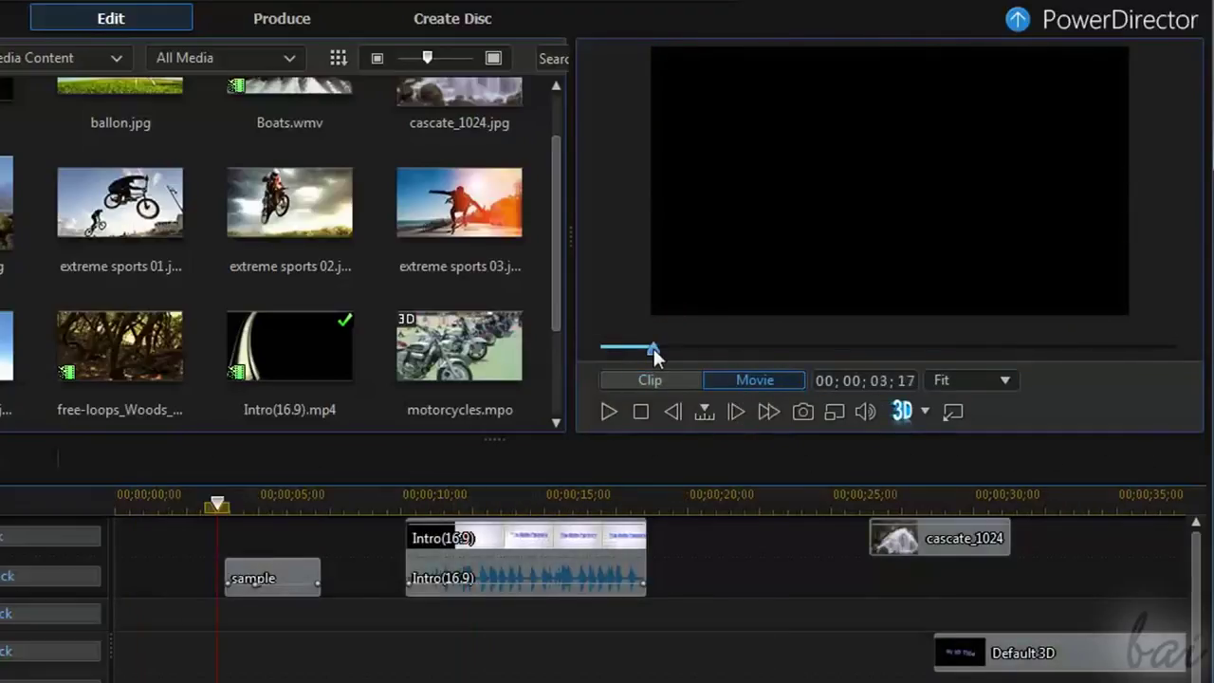
{"action": "left_click_drag", "start_coordinate": [711, 350], "coordinate": [1043, 348]}
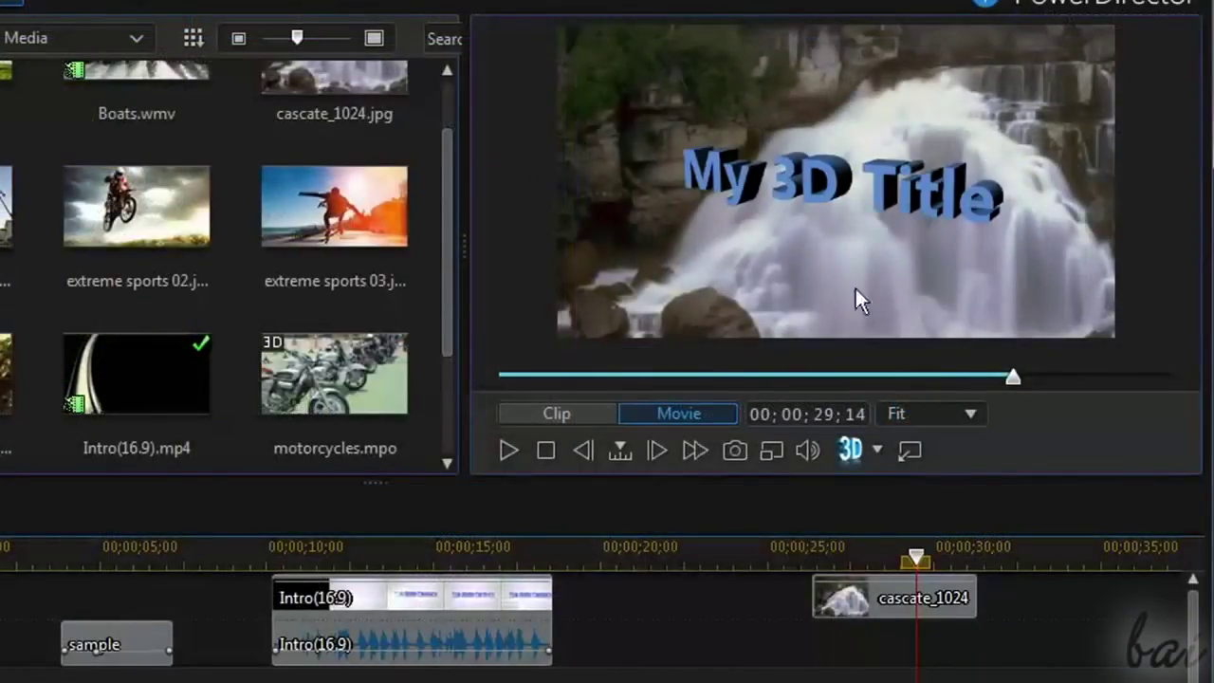
Take a snapshot of the preview frame at 00;00;29;14 and save it as SnapShot.jpg.
{"action": "left_click", "coordinate": [733, 451]}
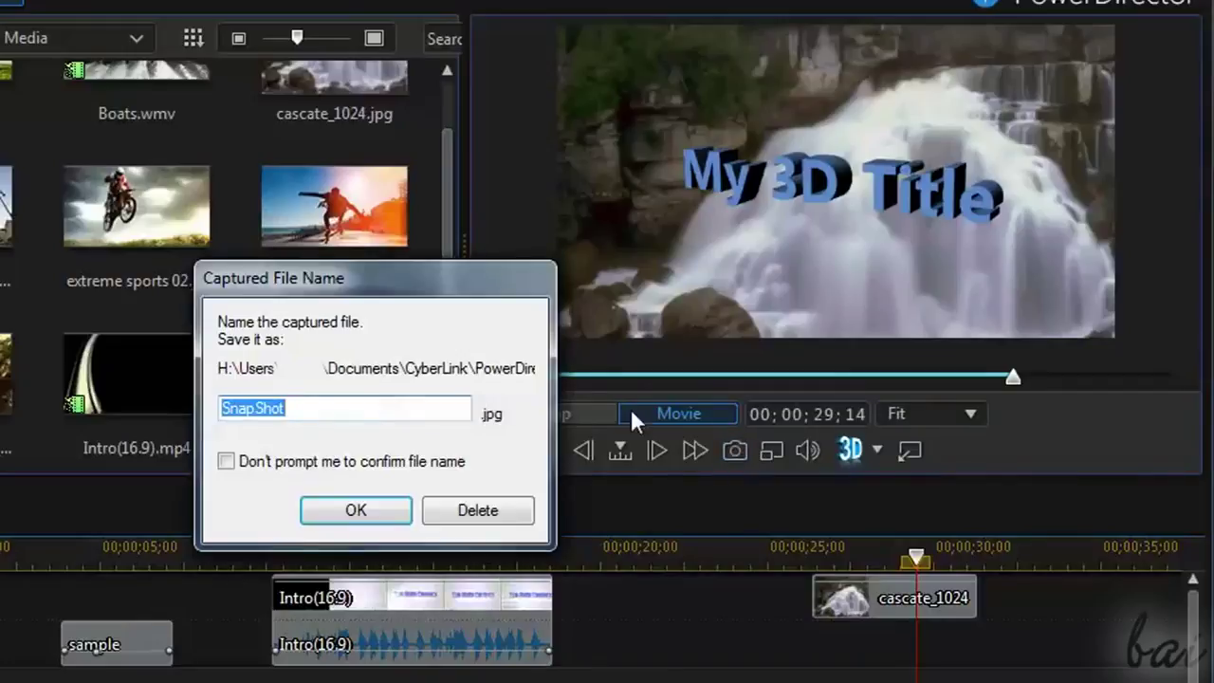
{"action": "key", "text": "Return"}
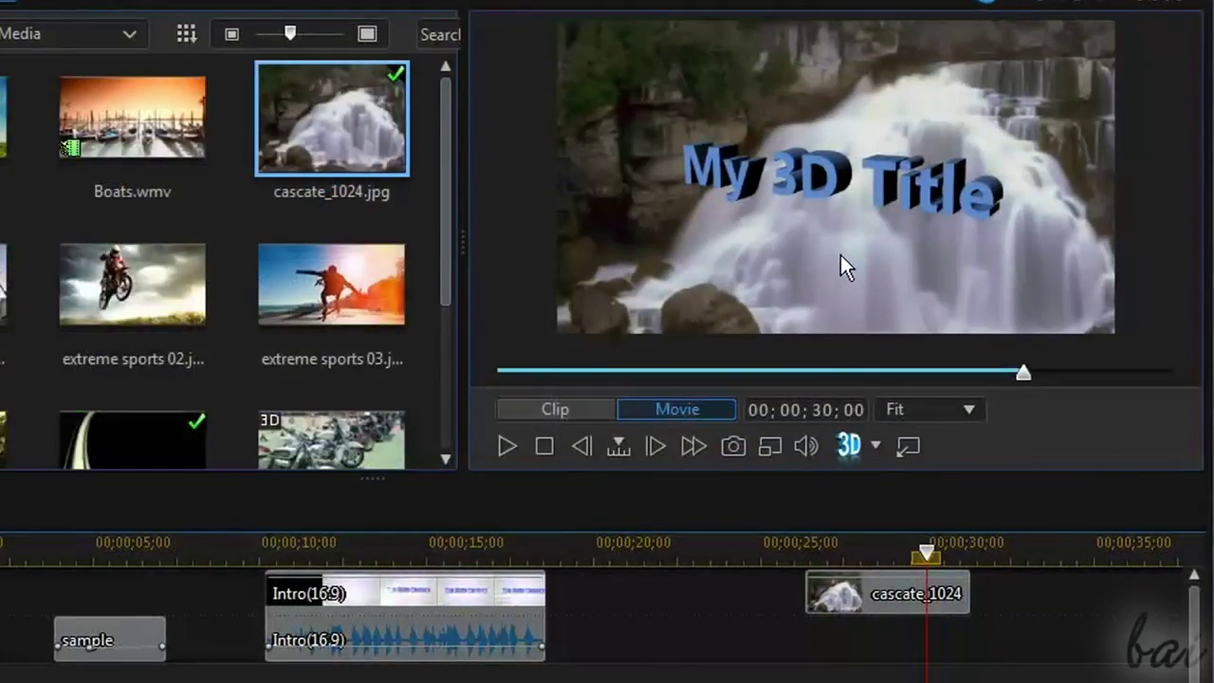
View the project preview in full screen, scrub through several moments, and return to the editor.
{"action": "double_click", "coordinate": [840, 255]}
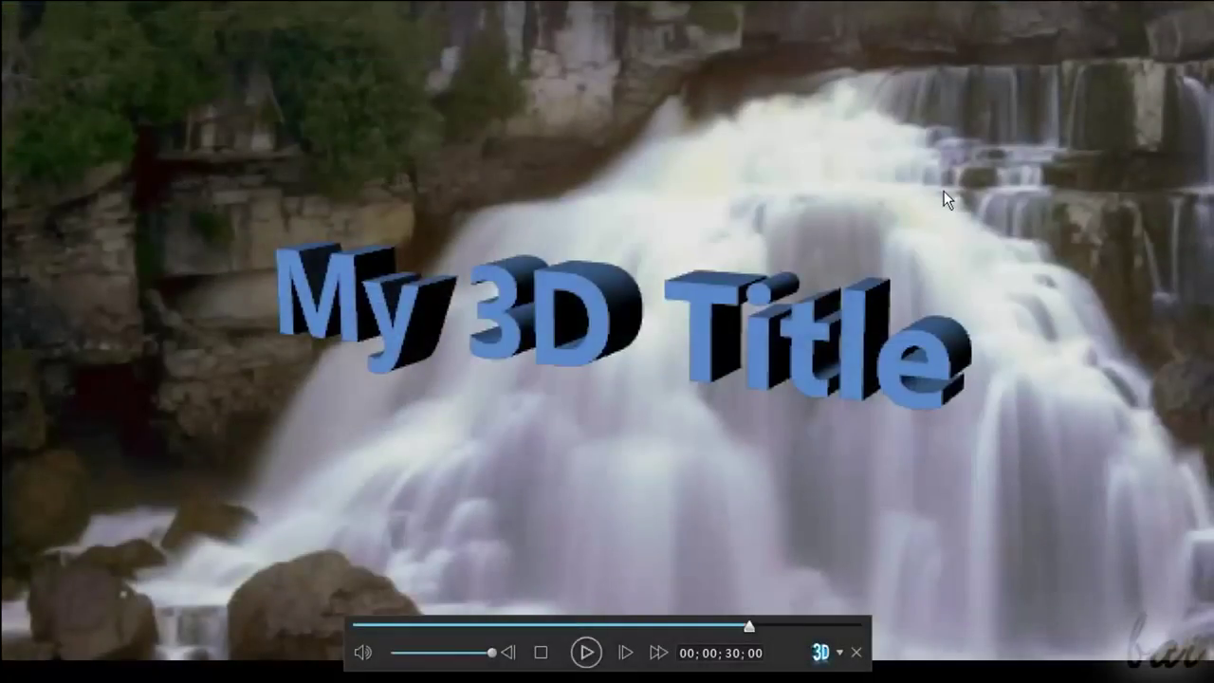
{"action": "left_click_drag", "start_coordinate": [766, 628], "coordinate": [780, 626]}
{"action": "left_click", "coordinate": [539, 626]}
{"action": "left_click", "coordinate": [567, 626]}
{"action": "left_click", "coordinate": [651, 626]}
{"action": "key", "text": "Escape"}
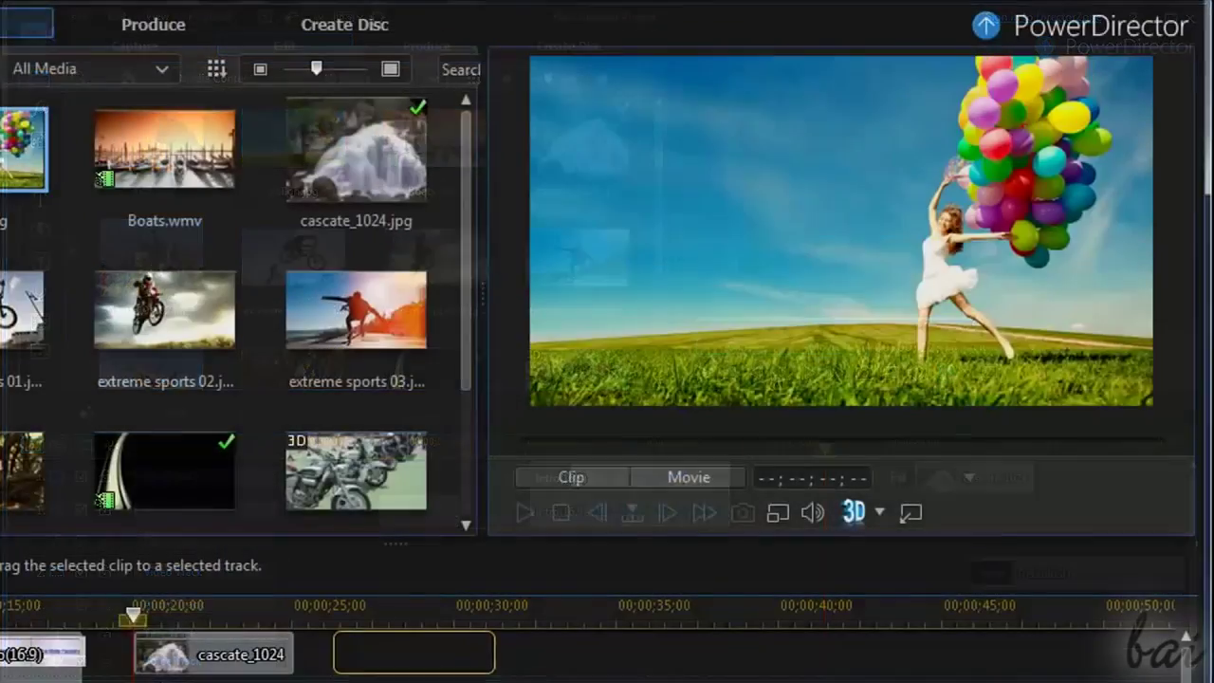
Place the ballon.jpg image on the first video track after the cascate_1024 clip.
{"action": "left_click_drag", "start_coordinate": [566, 524], "coordinate": [580, 529]}
{"action": "left_click", "coordinate": [398, 653]}
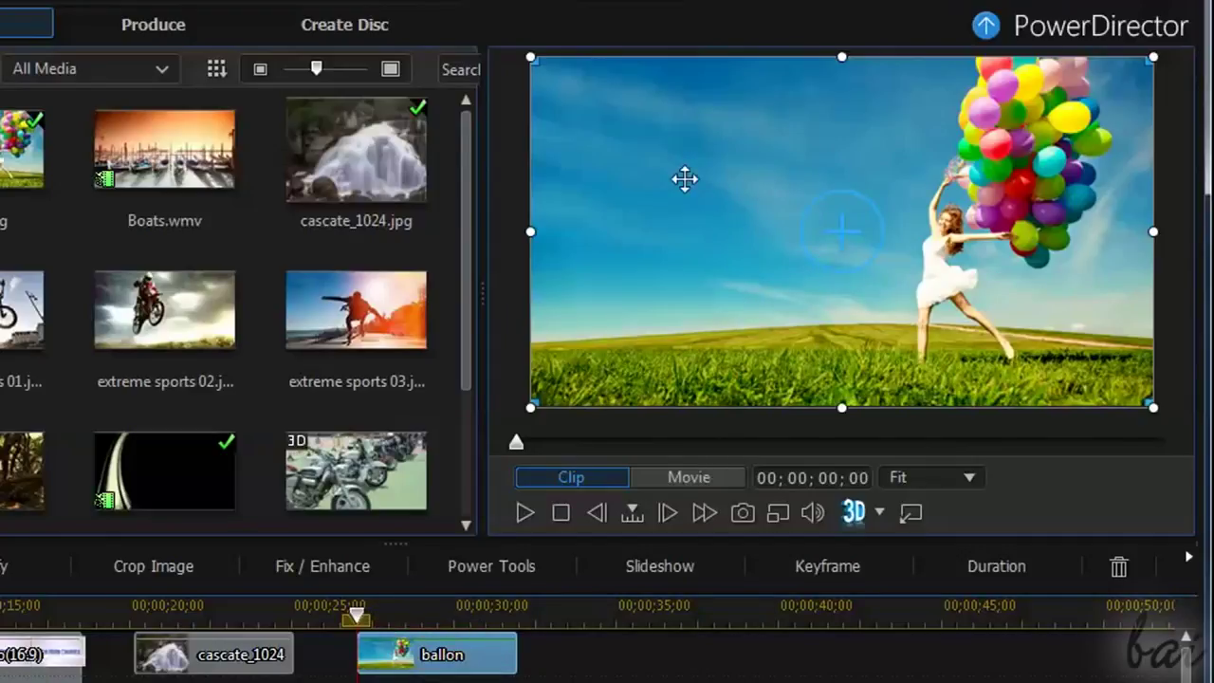
Undo a trial move of the ballon image in the preview, and shrink it from its corners and stretch its left edge outward.
{"action": "left_click_drag", "start_coordinate": [686, 196], "coordinate": [799, 261]}
{"action": "key", "text": "ctrl+z"}
{"action": "left_click_drag", "start_coordinate": [553, 83], "coordinate": [635, 90]}
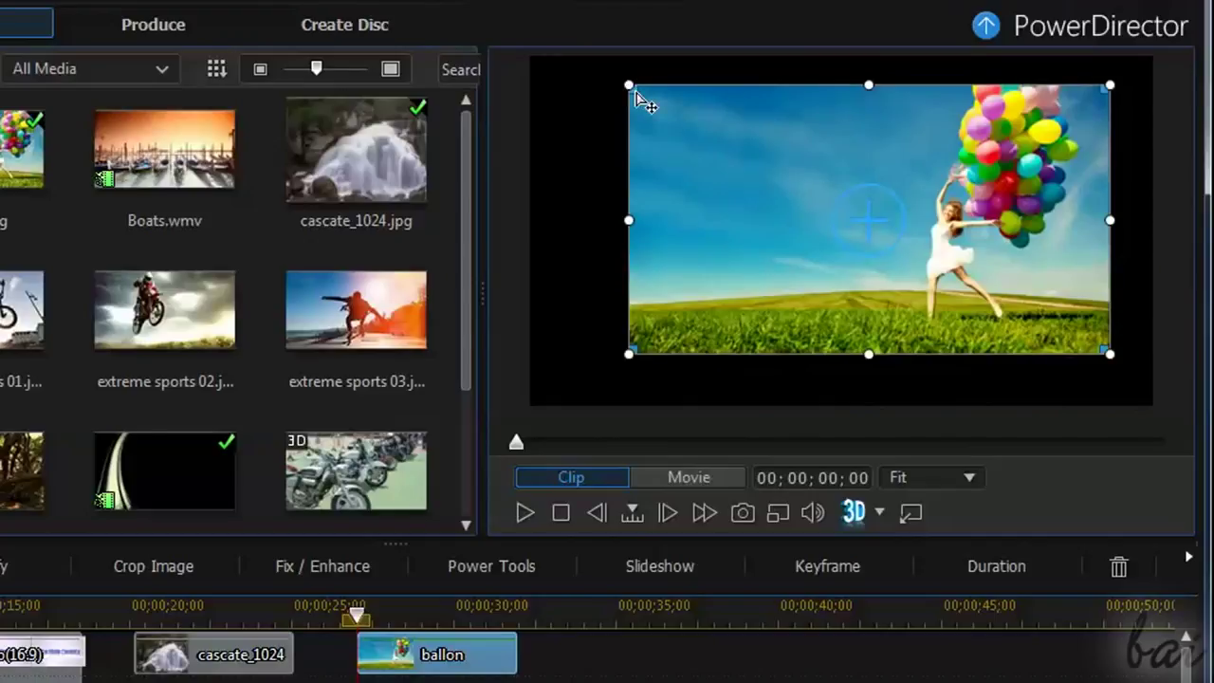
{"action": "left_click_drag", "start_coordinate": [742, 150], "coordinate": [560, 117]}
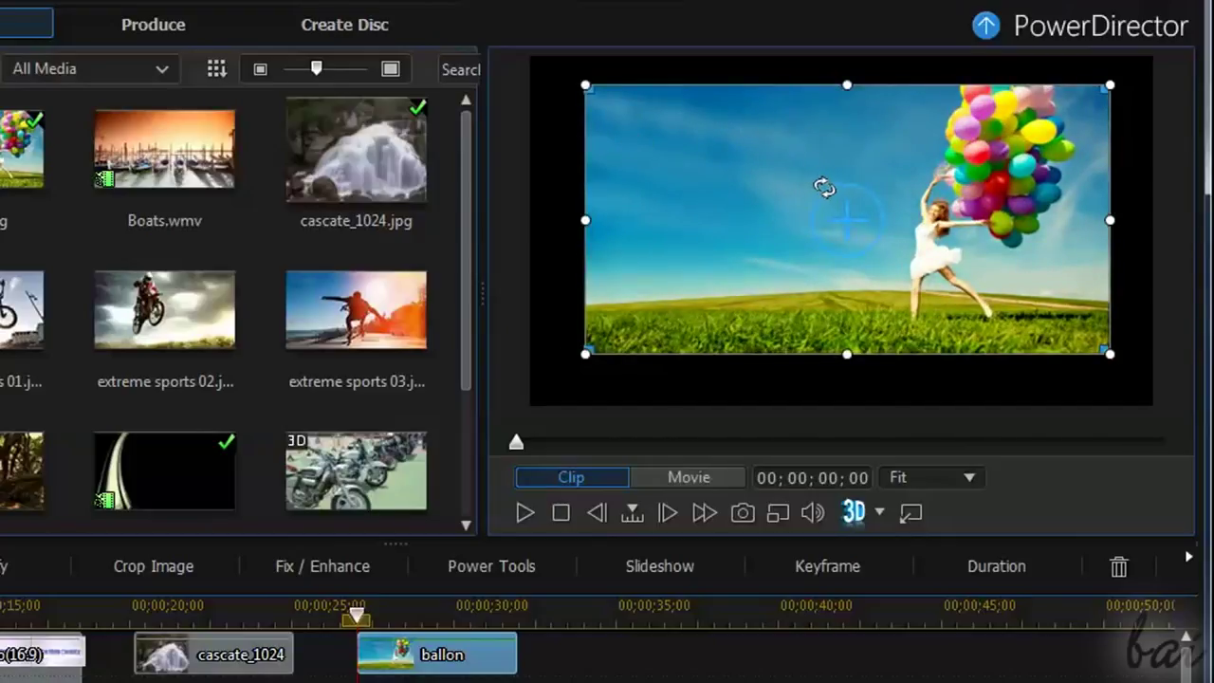
Rotate the ballon image slightly around its centre in the preview.
{"action": "mouse_move", "coordinate": [821, 193]}
{"action": "left_mouse_down"}
{"action": "mouse_move", "coordinate": [803, 200]}
{"action": "mouse_move", "coordinate": [811, 190]}
{"action": "left_mouse_up"}
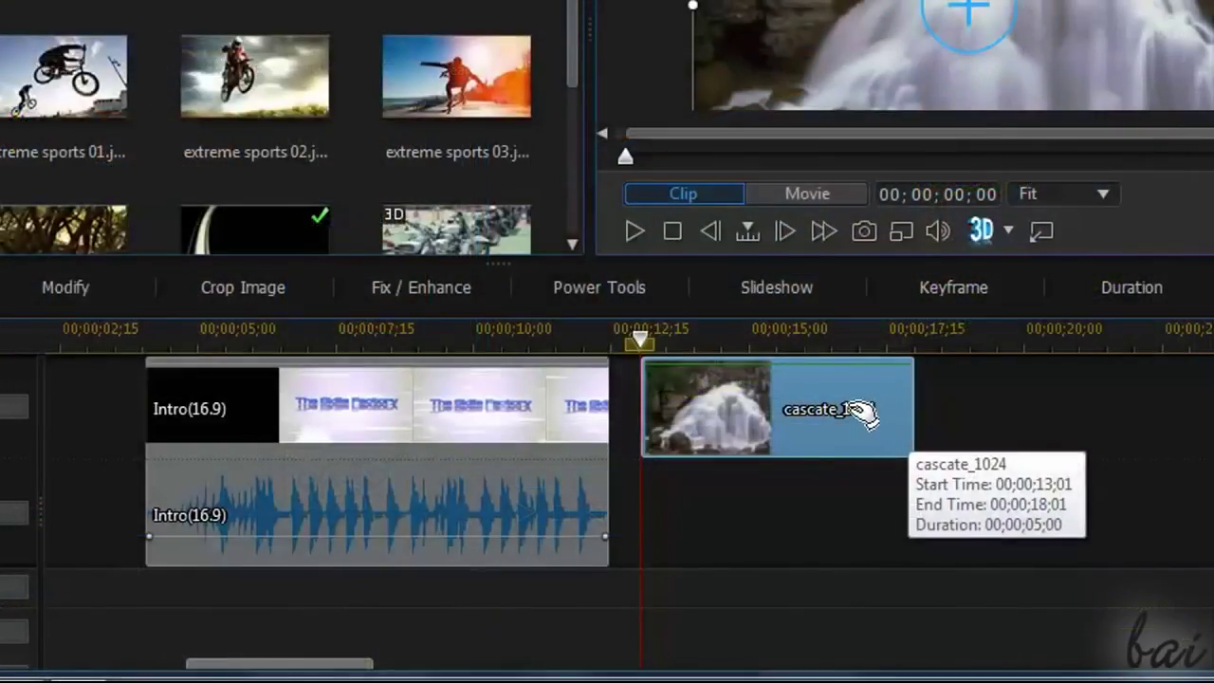
Move the cascate_1024 clip on the first video track and shorten it slightly from its end.
{"action": "left_click_drag", "start_coordinate": [858, 410], "coordinate": [796, 428]}
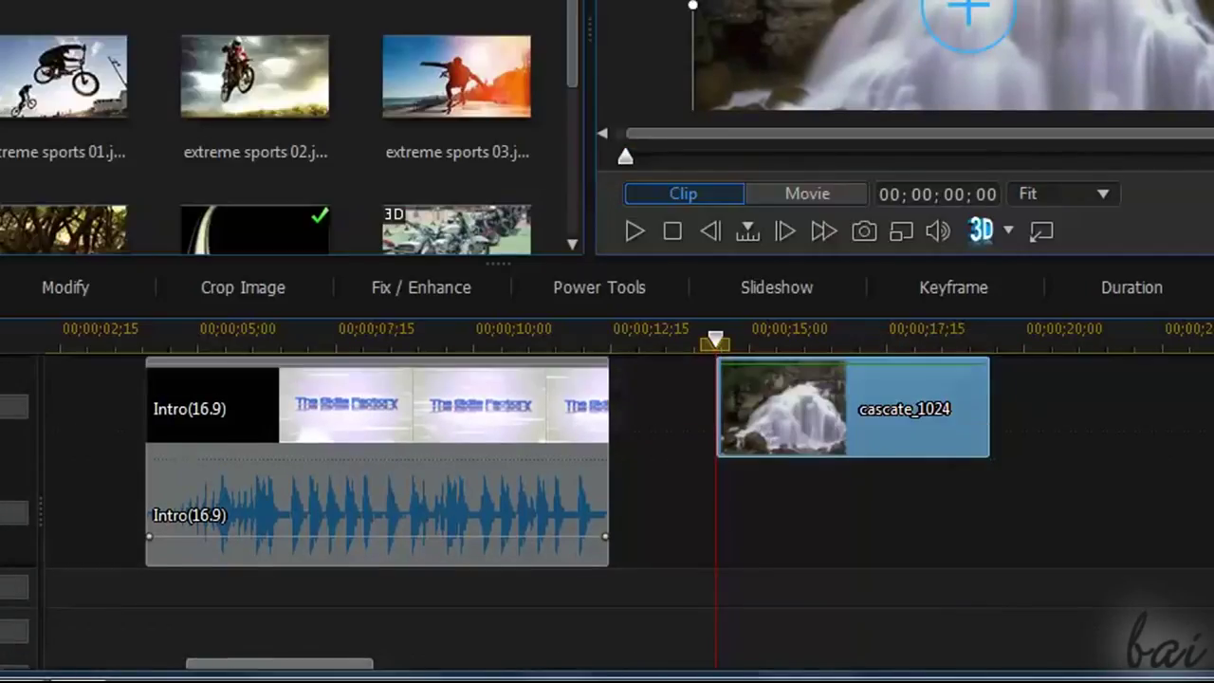
{"action": "left_click_drag", "start_coordinate": [989, 402], "coordinate": [959, 407]}
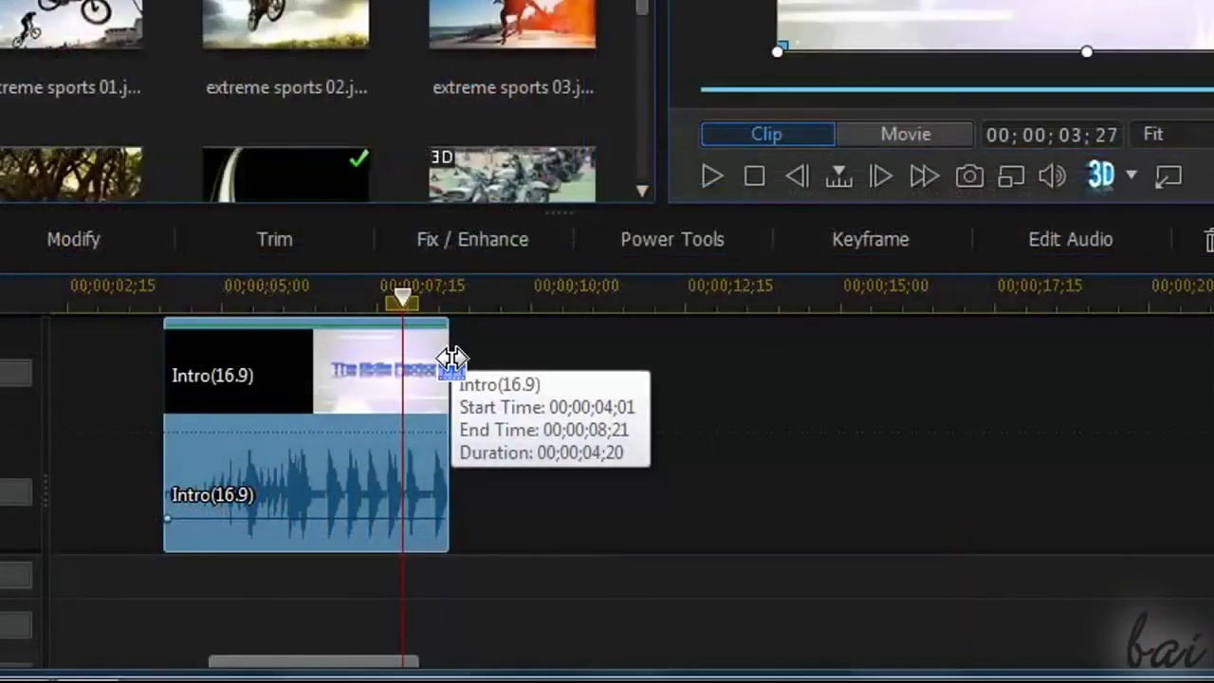
Extend the end of the trimmed Intro(16.9) clip to its full duration of 00;00;08;14.
{"action": "left_click_drag", "start_coordinate": [446, 351], "coordinate": [987, 365]}
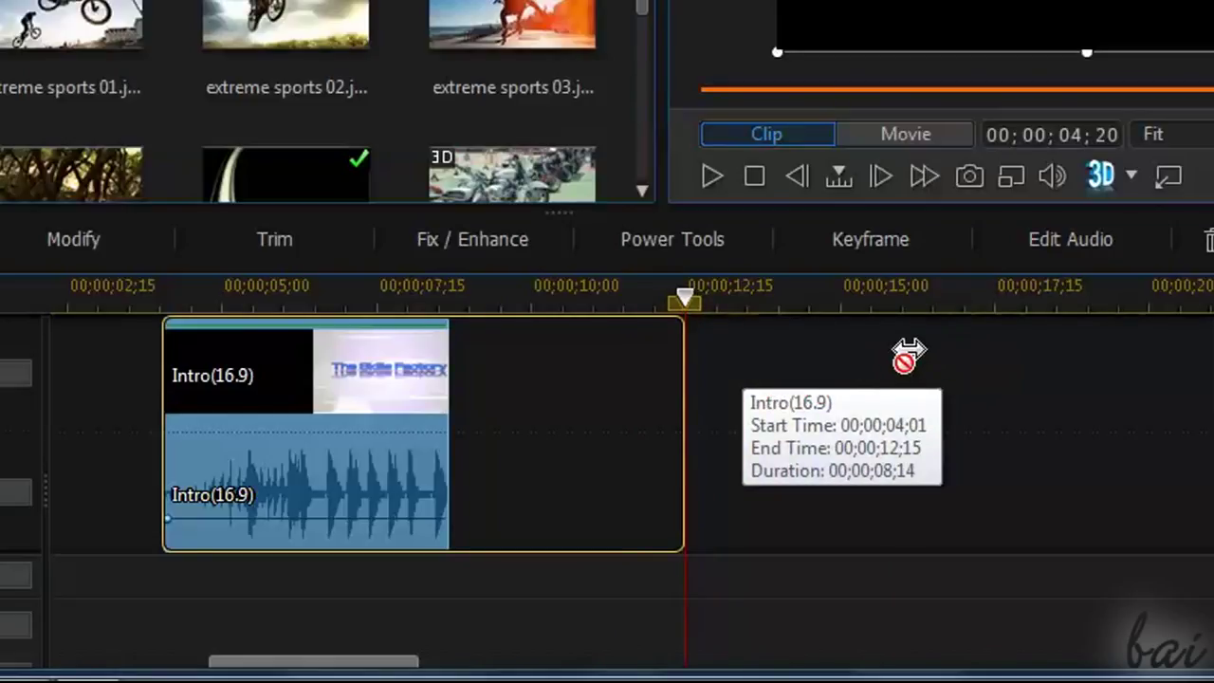
{"action": "left_click_drag", "start_coordinate": [886, 351], "coordinate": [875, 349]}
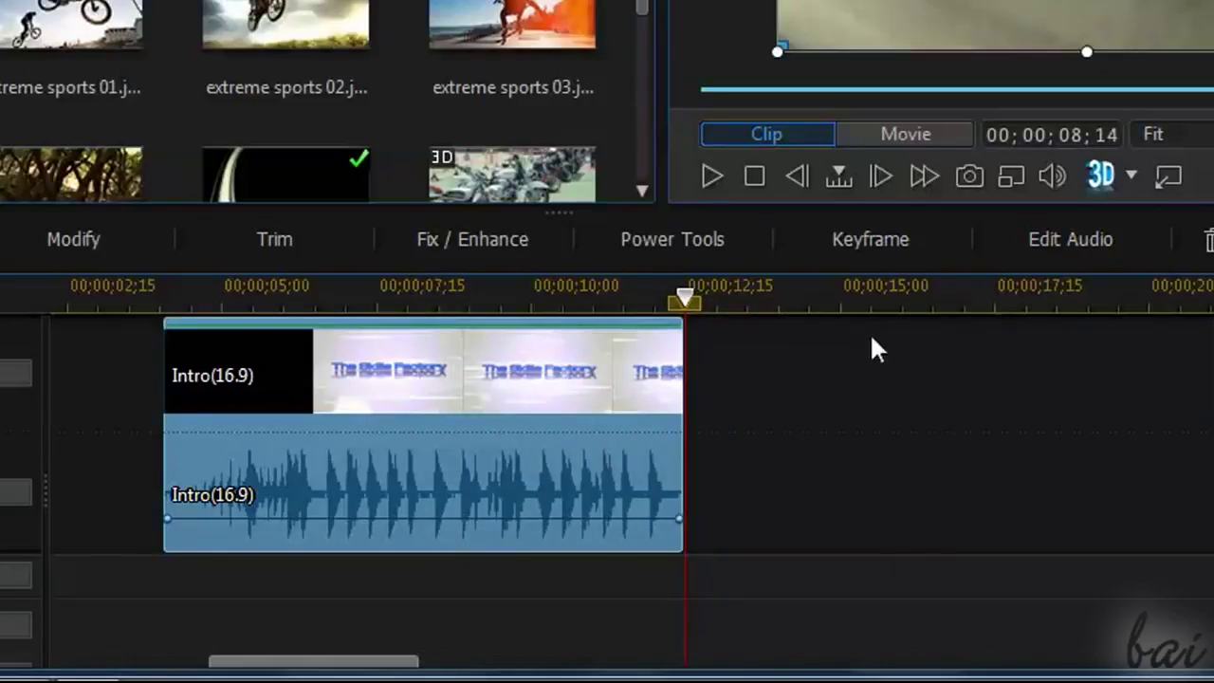
Stretch the Intro(16.9) clip beyond its original length, and shorten it from its end with the Trim Only option.
{"action": "left_click_drag", "start_coordinate": [687, 373], "coordinate": [896, 391]}
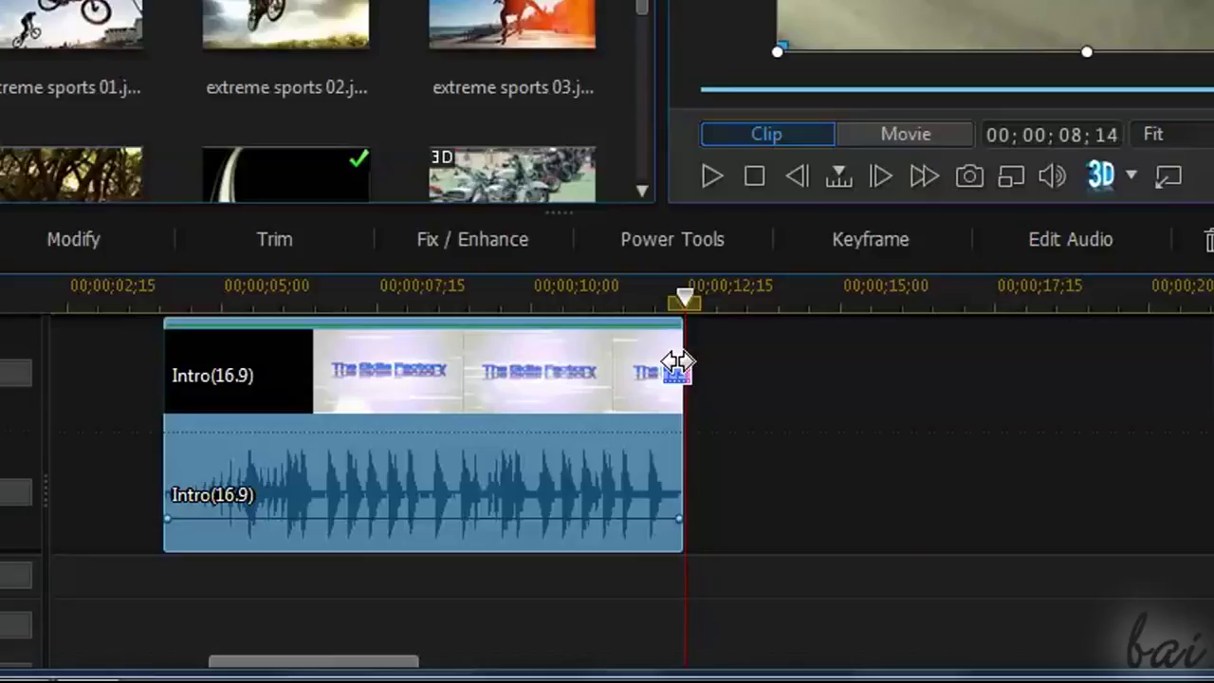
{"action": "left_click_drag", "start_coordinate": [691, 362], "coordinate": [402, 380]}
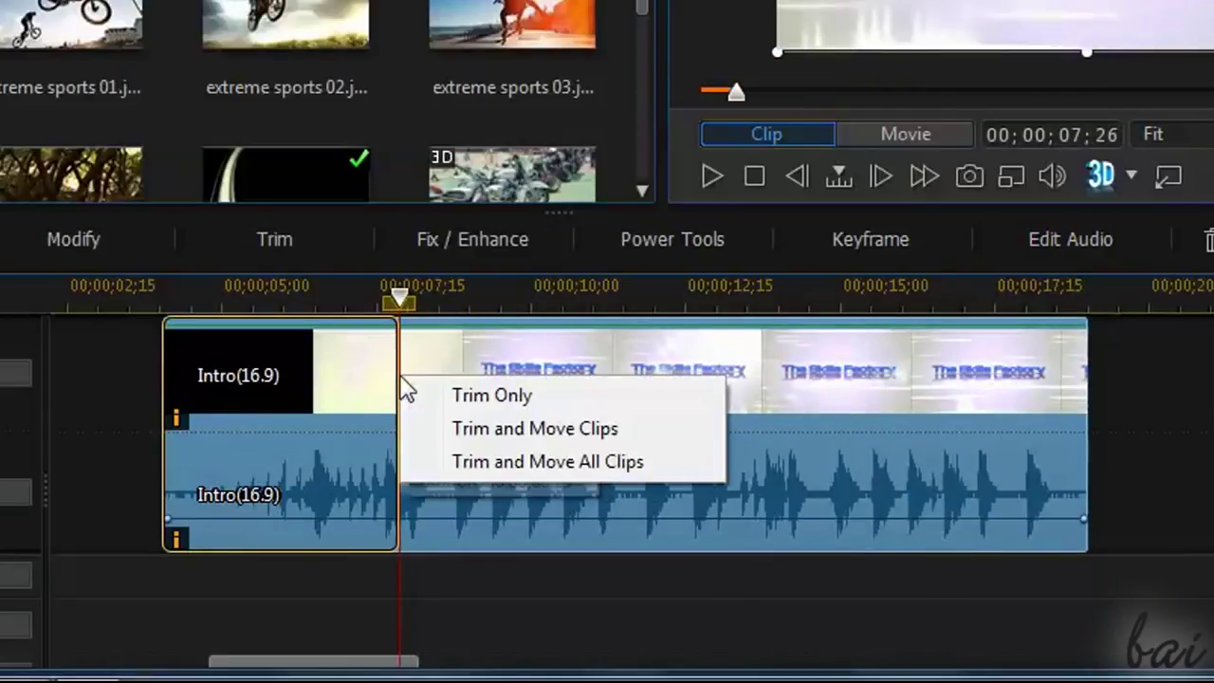
{"action": "left_click", "coordinate": [446, 403]}
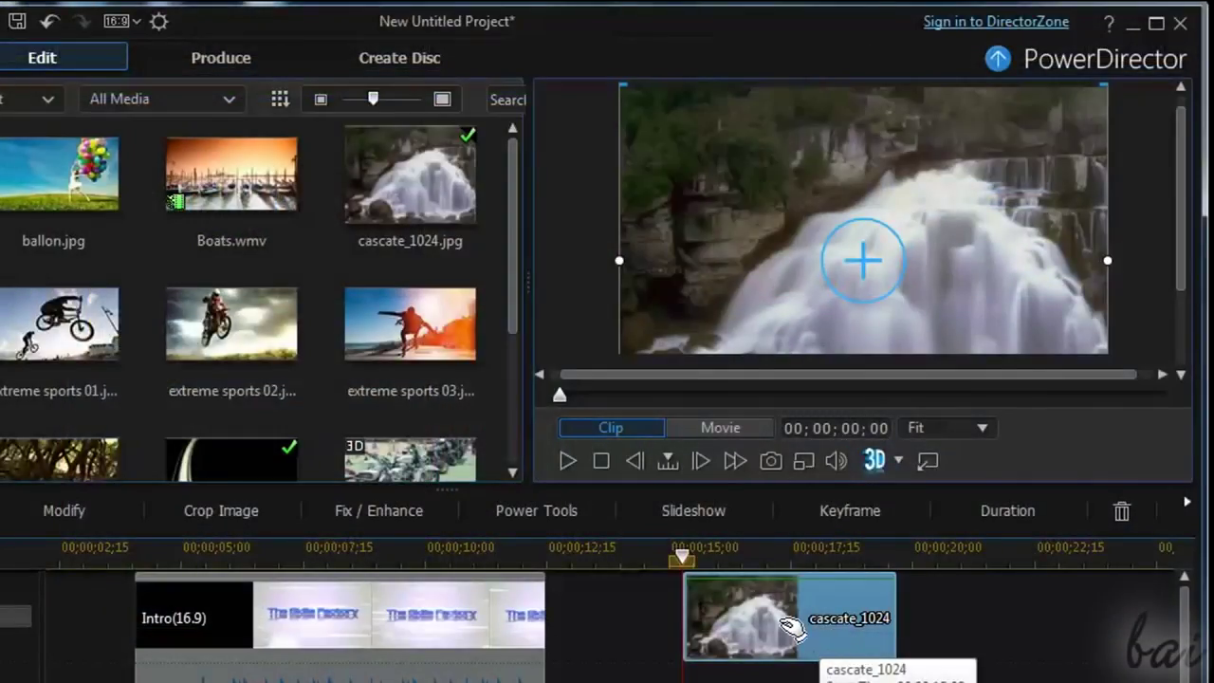
Open the list of editing commands for the cascate_1024 clip on the timeline.
{"action": "right_click", "coordinate": [783, 632]}
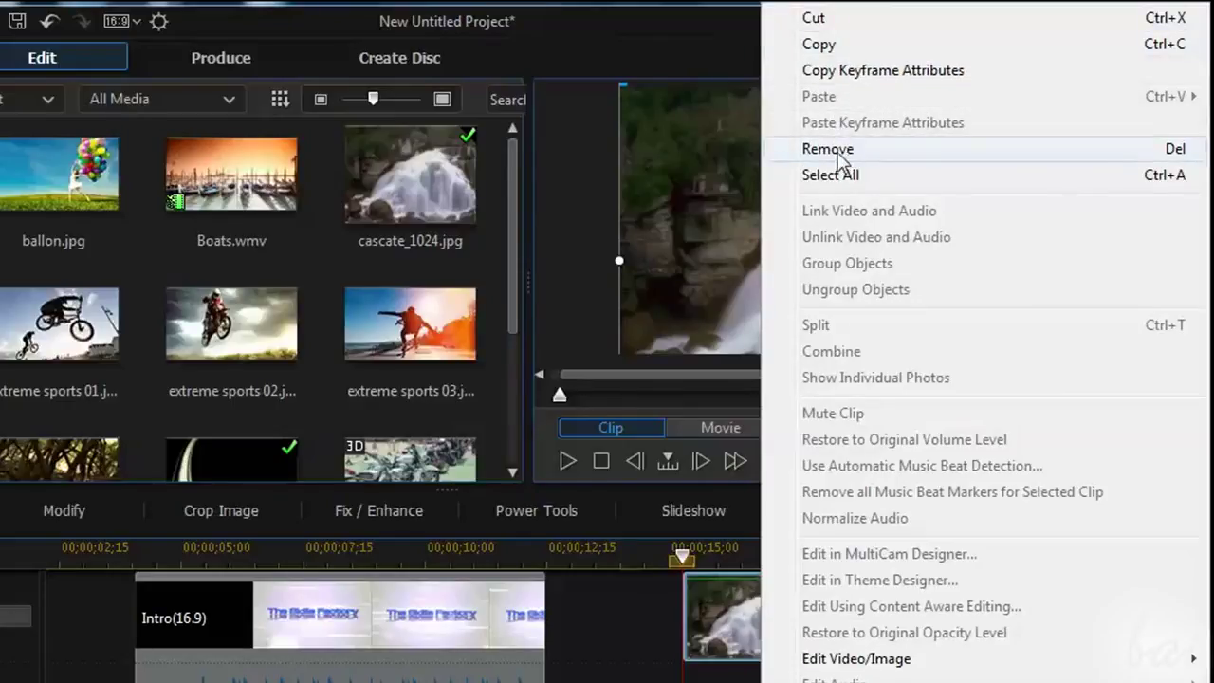
Lower the opacity of the cascate_1024 clip on the second video track to about 66.
{"action": "left_click", "coordinate": [728, 612]}
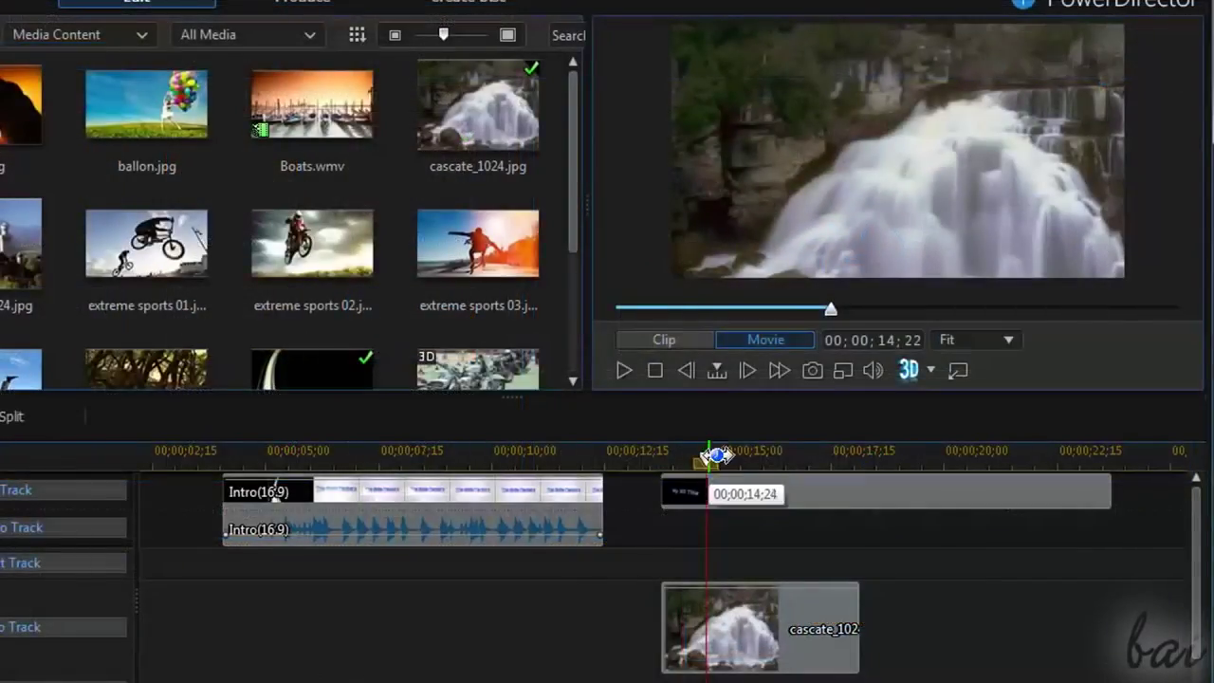
{"action": "left_click", "coordinate": [728, 604]}
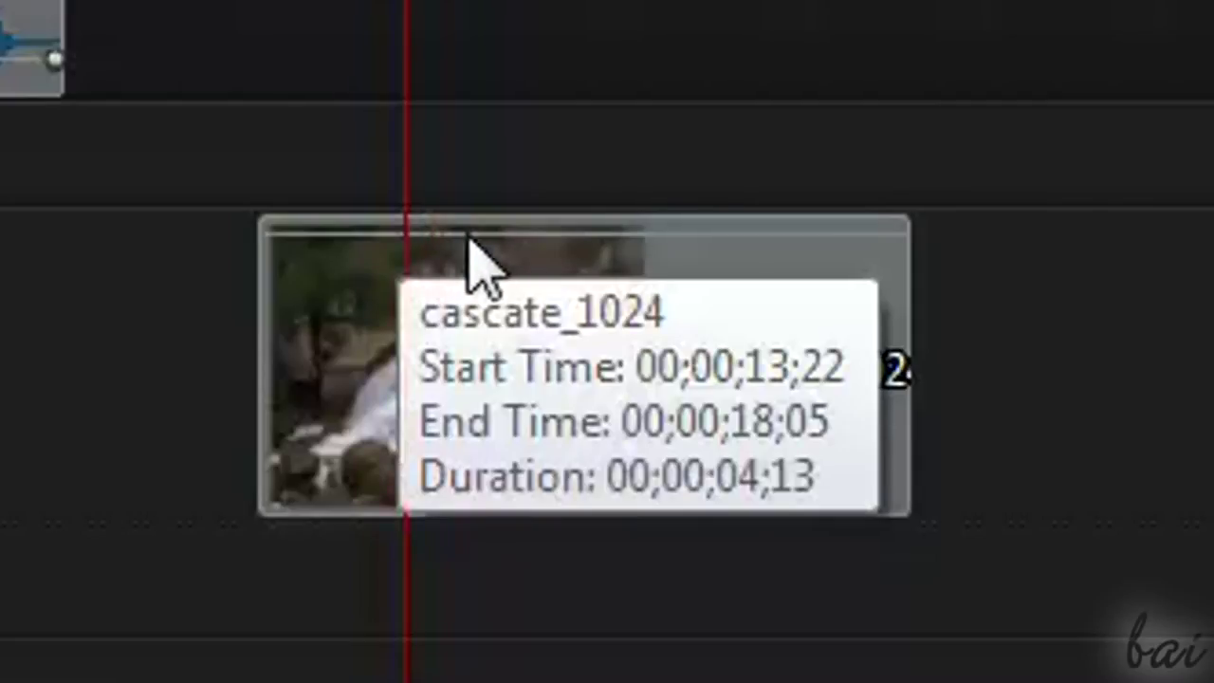
{"action": "left_click", "coordinate": [484, 279]}
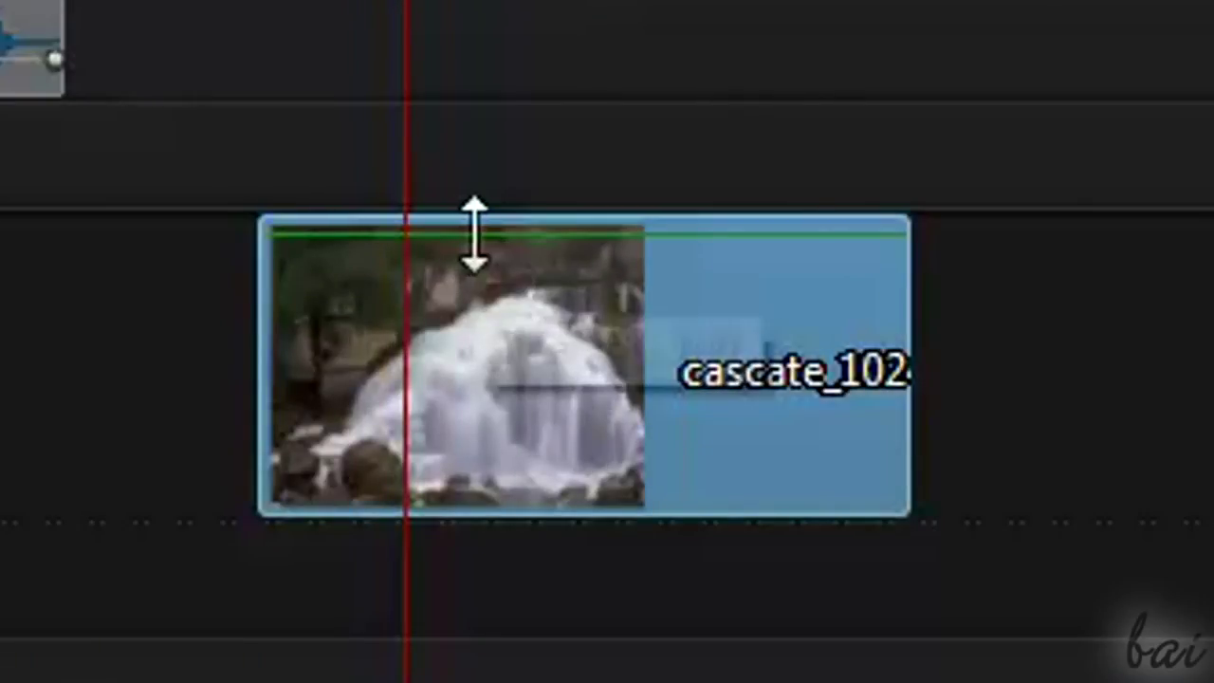
{"action": "left_click_drag", "start_coordinate": [474, 236], "coordinate": [470, 323]}
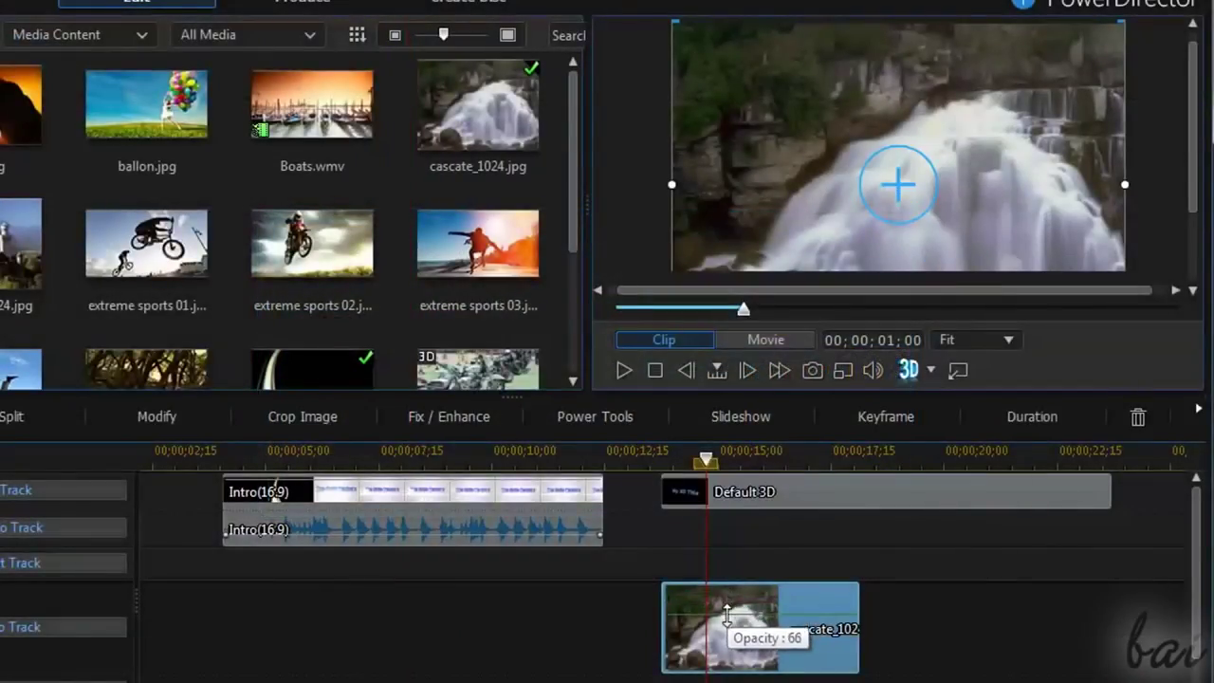
{"action": "mouse_move", "coordinate": [726, 615]}
{"action": "left_mouse_down"}
{"action": "mouse_move", "coordinate": [727, 661]}
{"action": "mouse_move", "coordinate": [726, 575]}
{"action": "mouse_move", "coordinate": [732, 611]}
{"action": "left_mouse_up"}
Lower the audio volume at the start of the Intro(16.9) clip and raise it at the clip's end.
{"action": "left_click", "coordinate": [230, 533]}
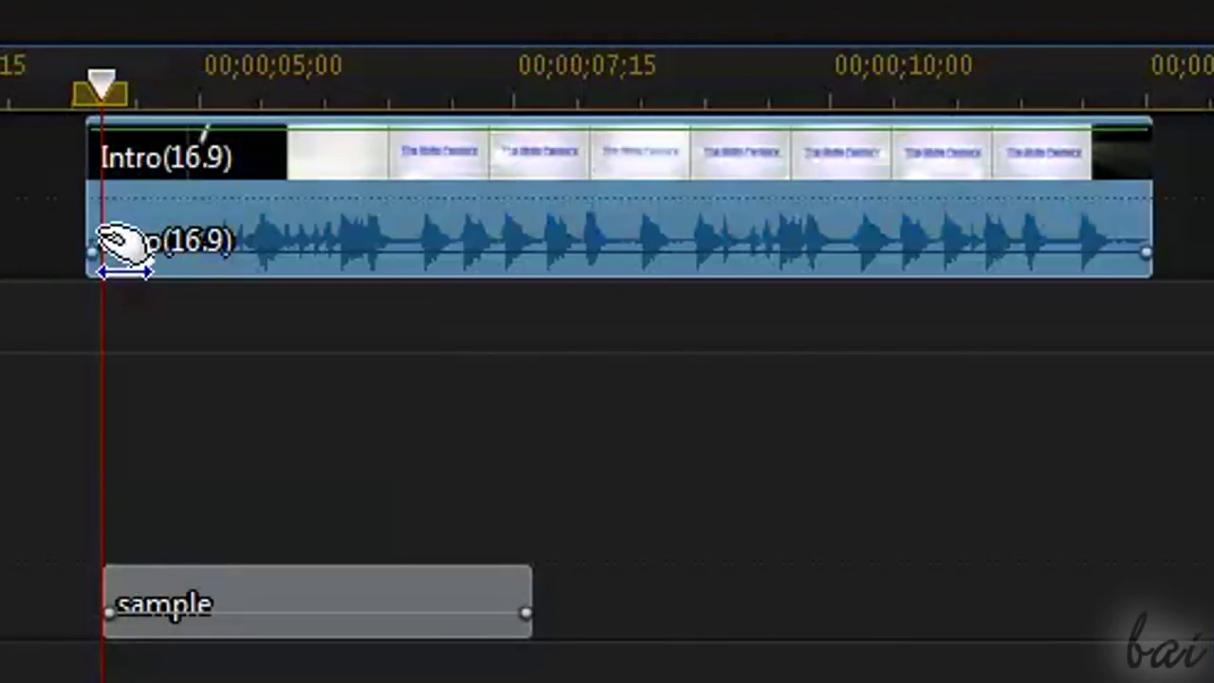
{"action": "left_click_drag", "start_coordinate": [119, 238], "coordinate": [115, 338]}
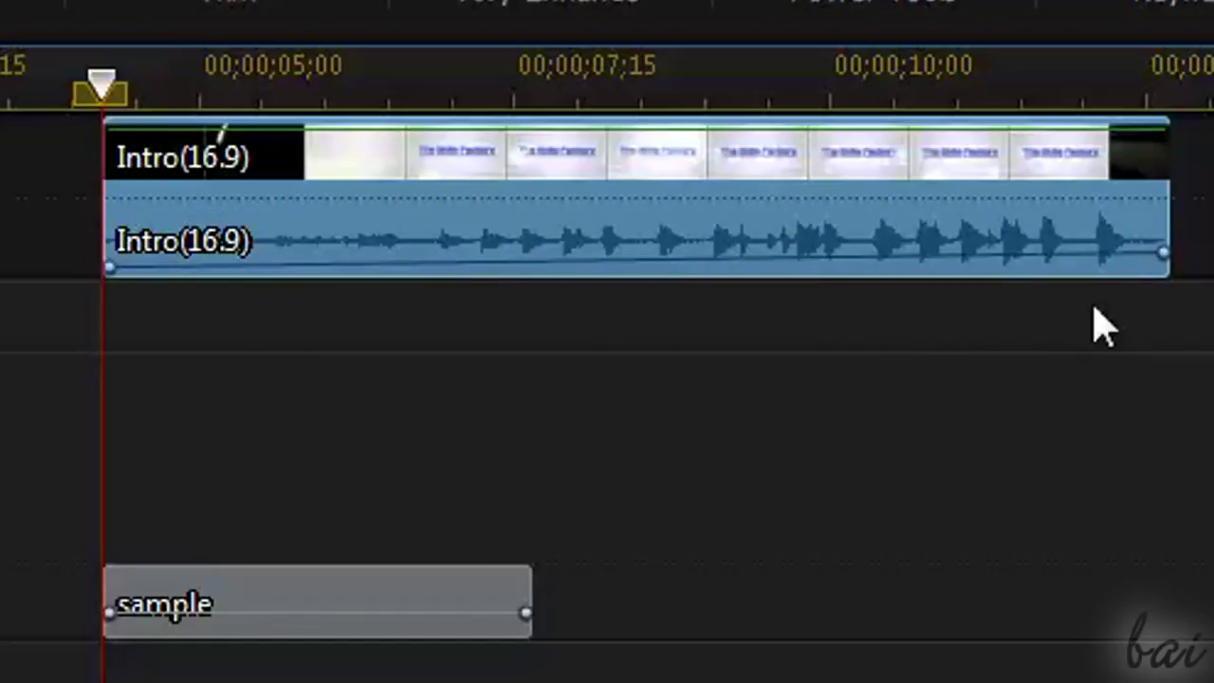
{"action": "left_click_drag", "start_coordinate": [1161, 252], "coordinate": [1165, 210]}
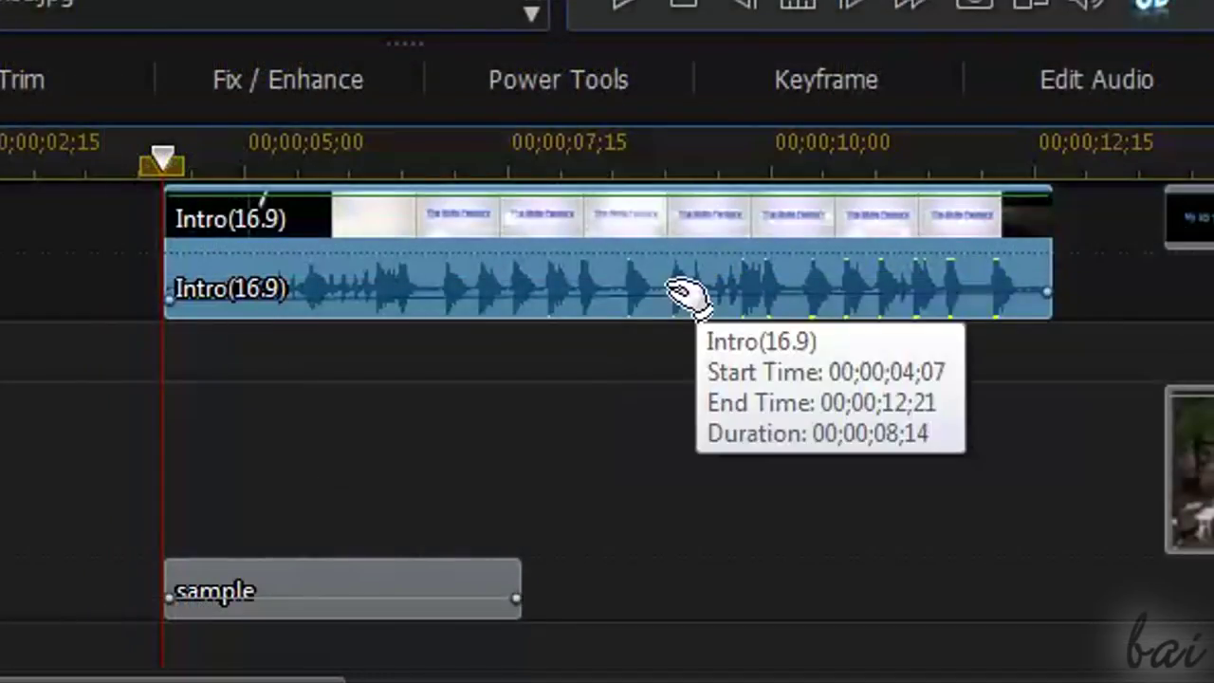
Lower the volume level line of the Intro(16.9) clip's audio and play the clip.
{"action": "left_click", "coordinate": [647, 243]}
{"action": "left_click_drag", "start_coordinate": [622, 292], "coordinate": [613, 349]}
{"action": "left_click", "coordinate": [626, 11]}
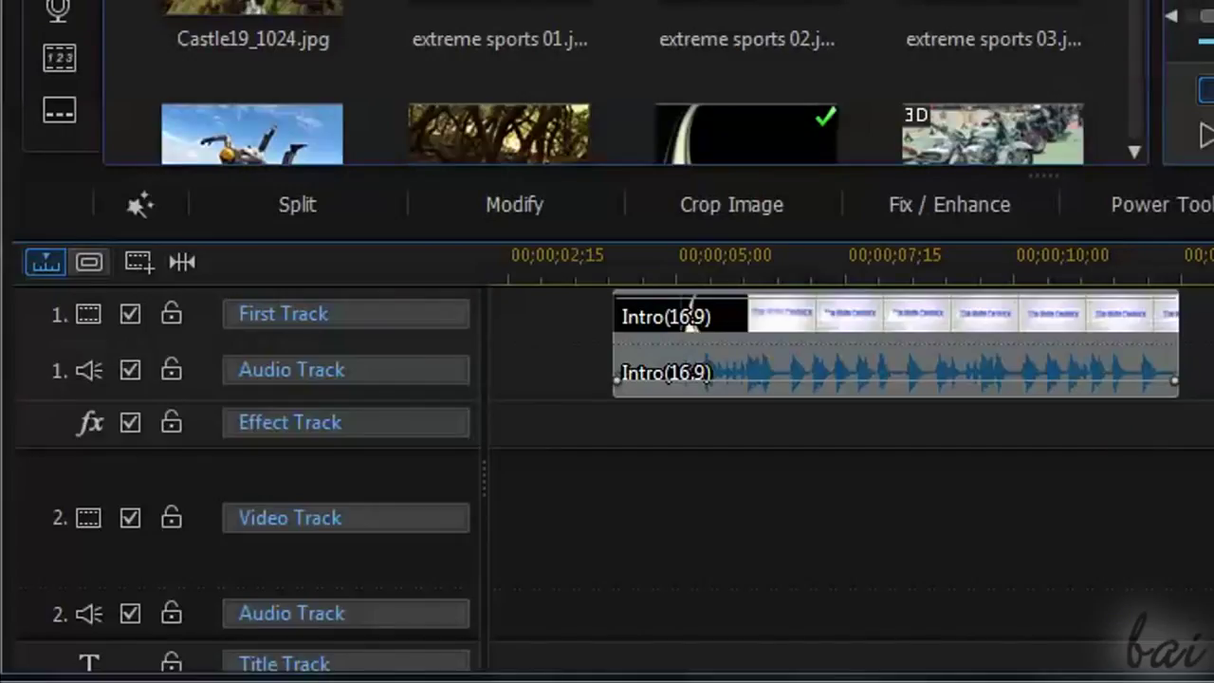
Split the Intro(16.9) clip near its middle and move its first part earlier on the timeline.
{"action": "left_click", "coordinate": [861, 339]}
{"action": "left_click_drag", "start_coordinate": [610, 263], "coordinate": [740, 270]}
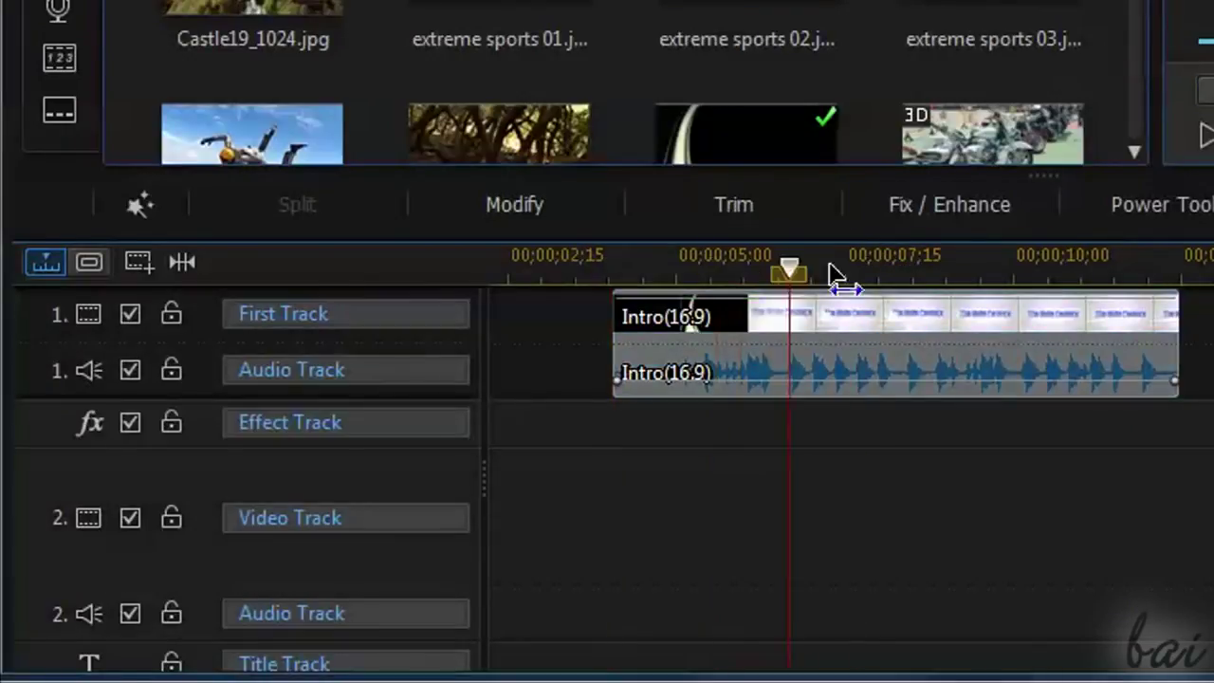
{"action": "left_click", "coordinate": [903, 328]}
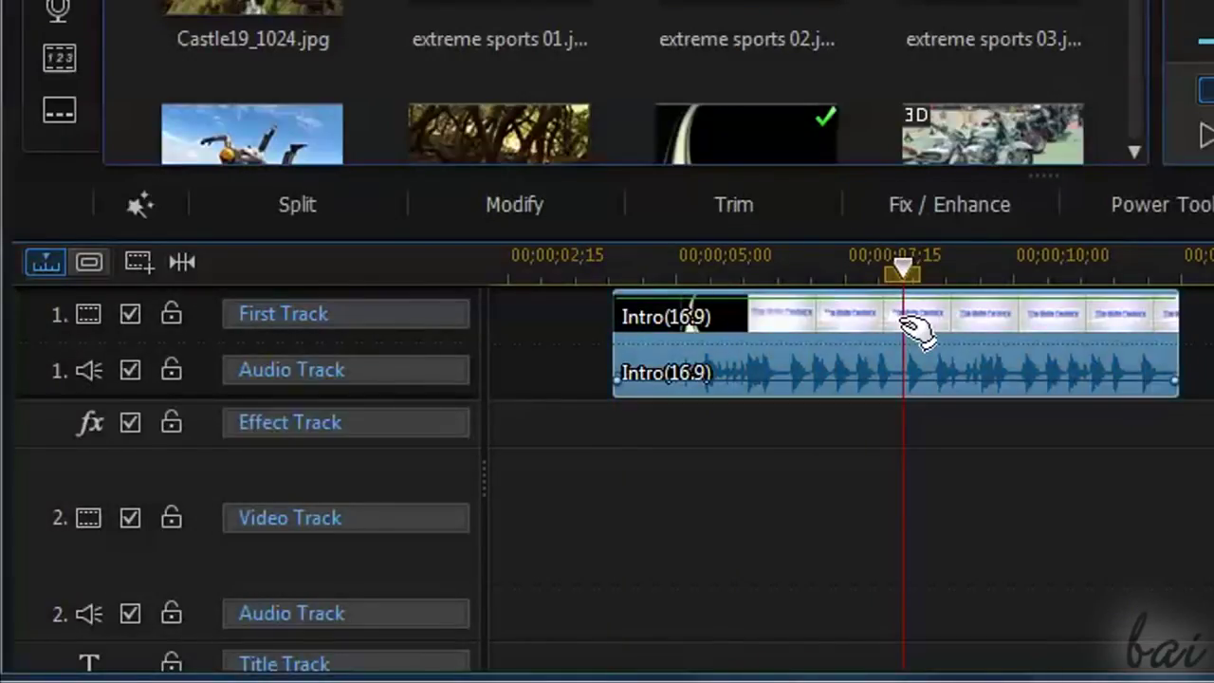
{"action": "left_click", "coordinate": [287, 209]}
{"action": "left_click", "coordinate": [784, 330]}
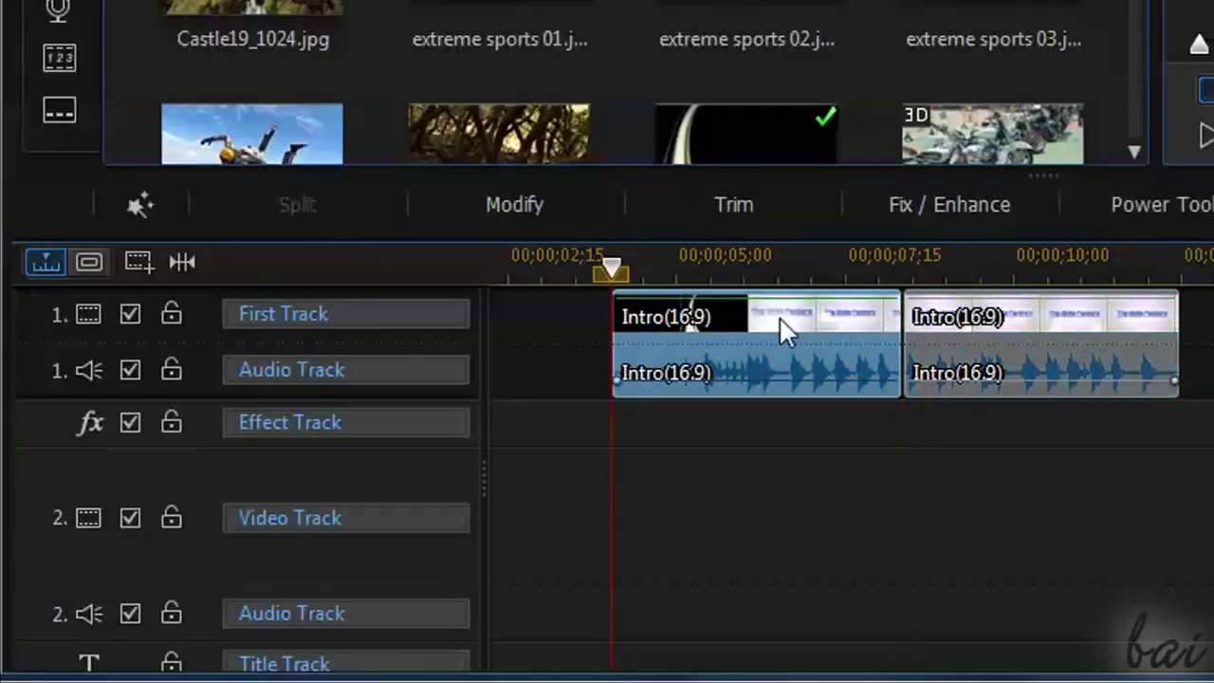
{"action": "left_click_drag", "start_coordinate": [776, 330], "coordinate": [690, 331]}
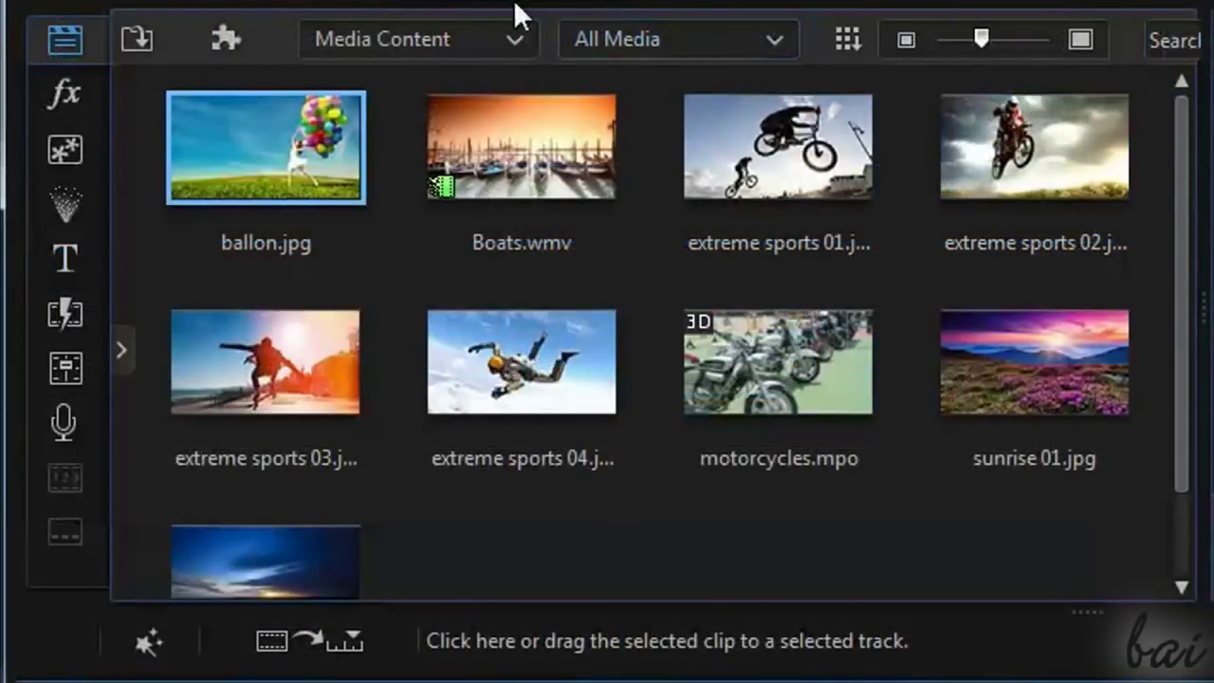
Browse the content of the Effect, PiP Objects, Particle and Title rooms.
{"action": "left_click", "coordinate": [72, 89]}
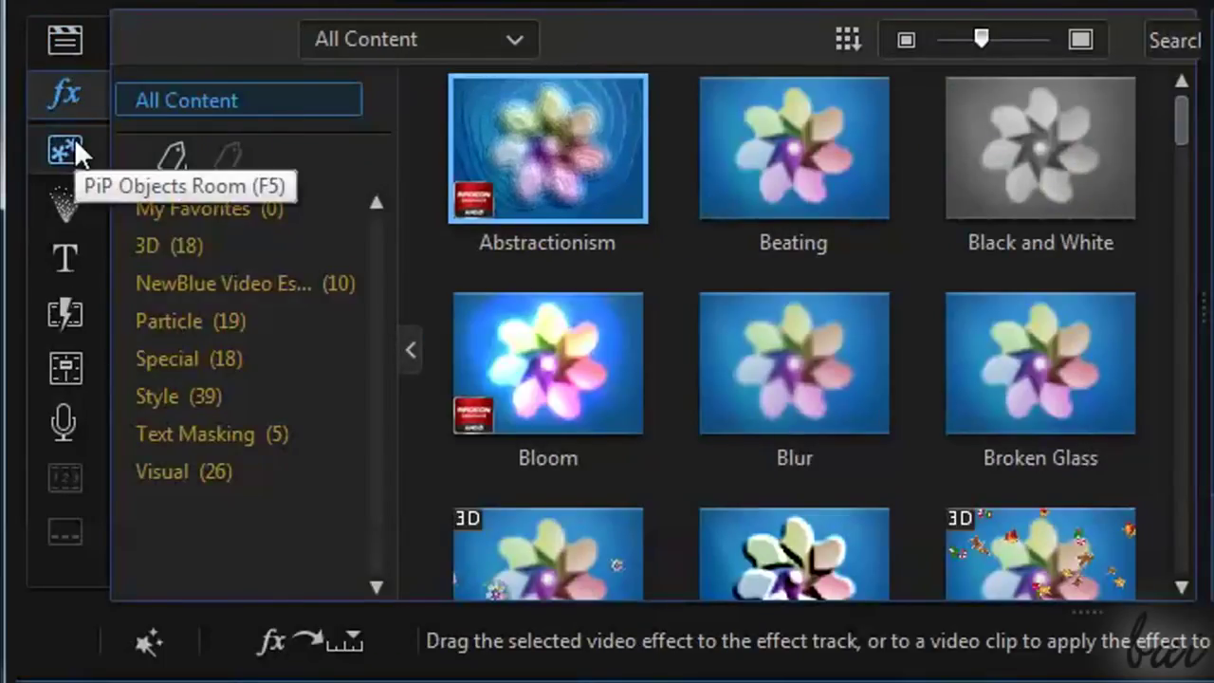
{"action": "left_click", "coordinate": [75, 145]}
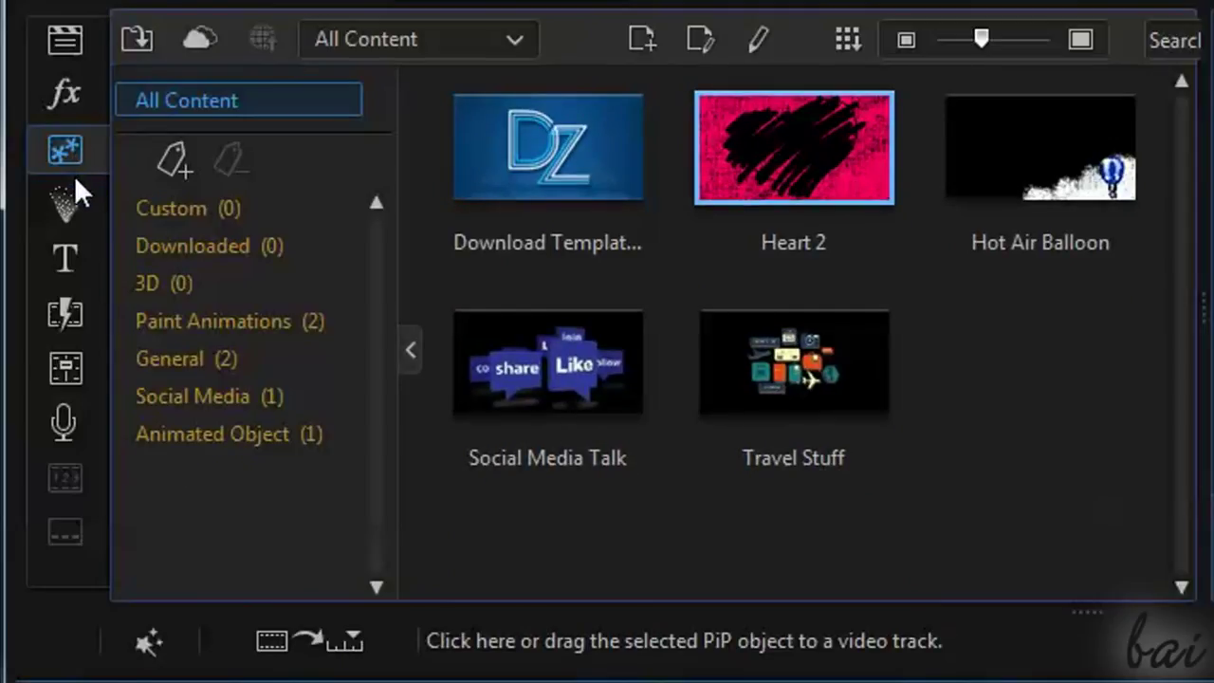
{"action": "left_click", "coordinate": [77, 199]}
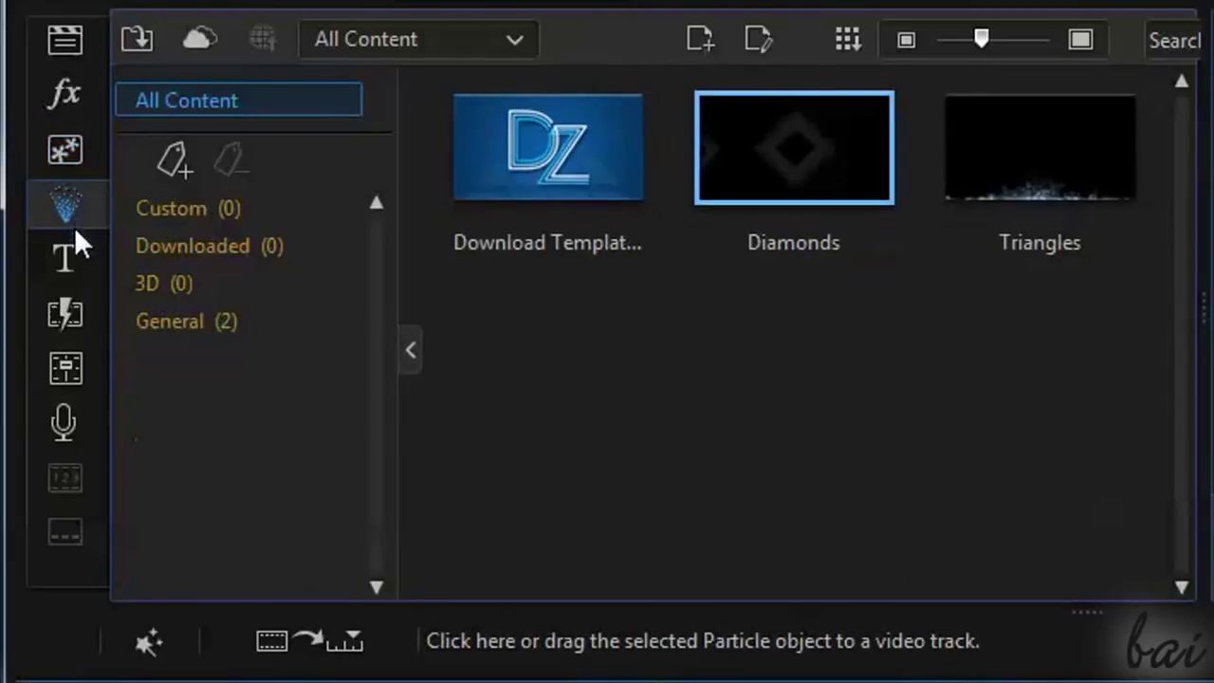
{"action": "left_click", "coordinate": [70, 255]}
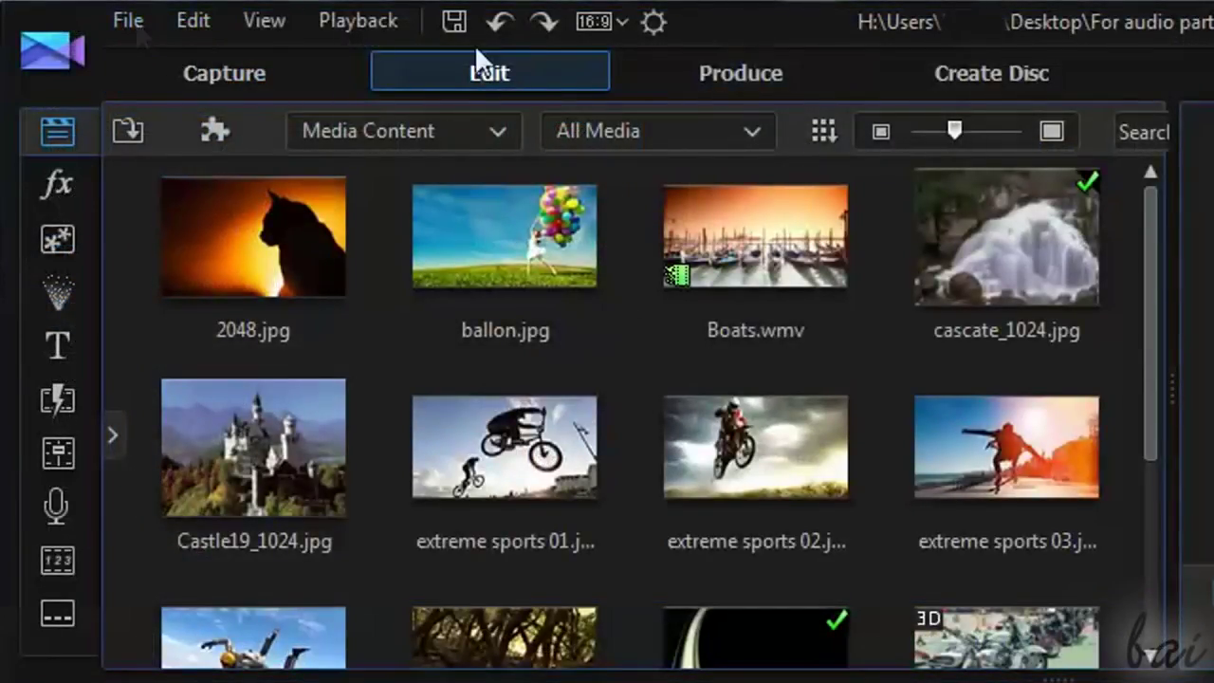
Save the project on the Desktop as tut.pds.
{"action": "left_click", "coordinate": [454, 23]}
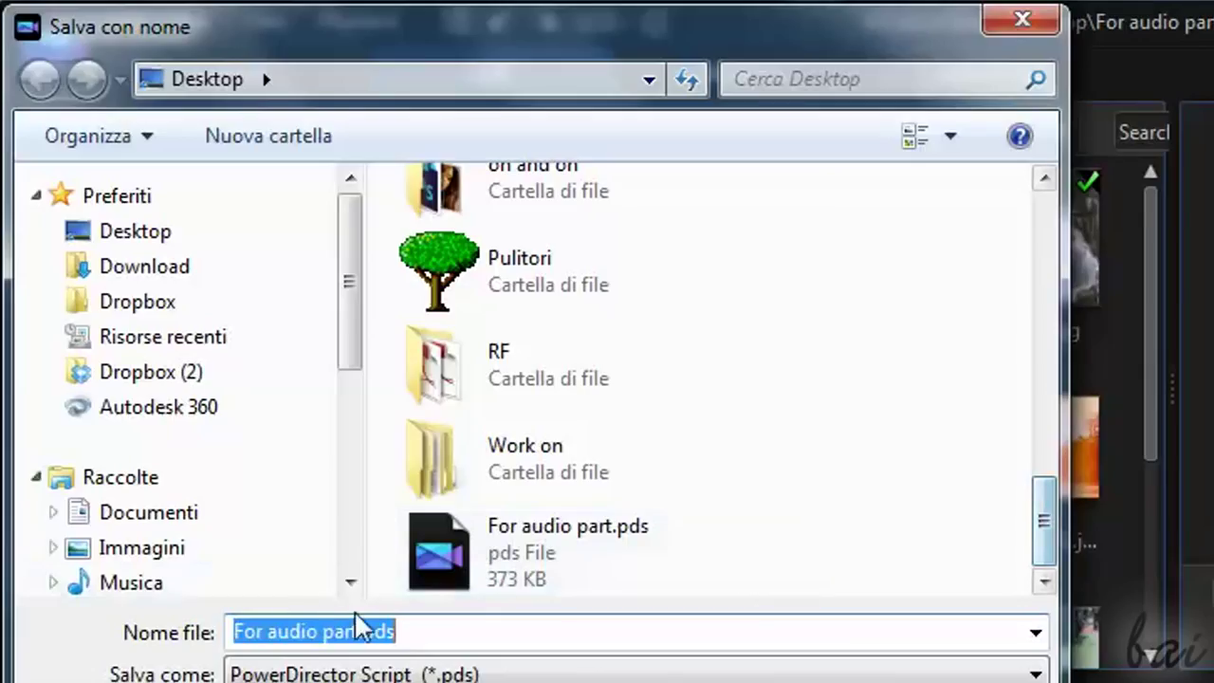
{"action": "left_click", "coordinate": [384, 628]}
{"action": "left_click_drag", "start_coordinate": [384, 628], "coordinate": [210, 612]}
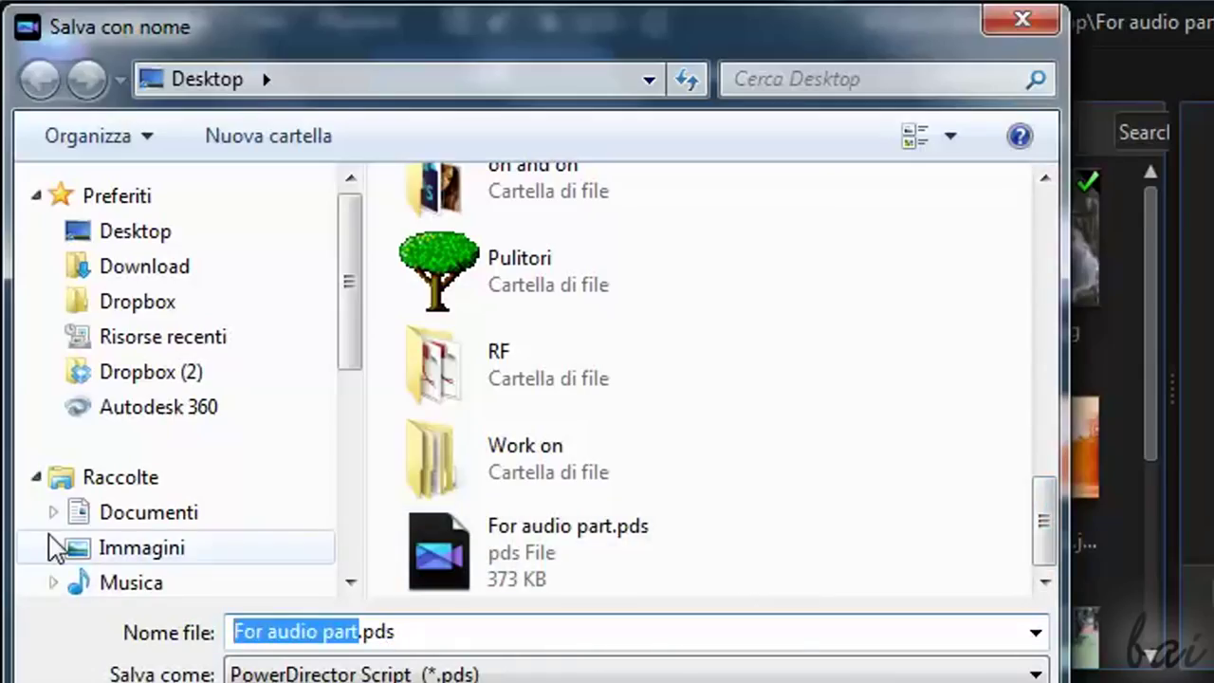
{"action": "type", "text": "tut"}
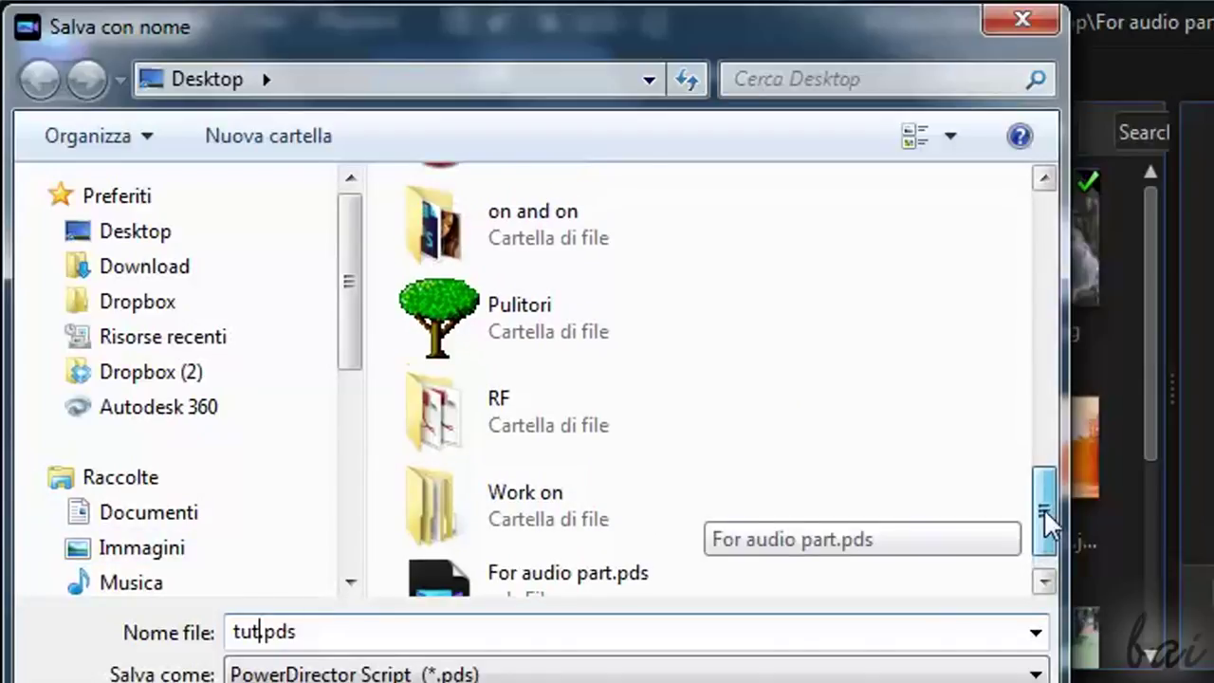
{"action": "scroll", "coordinate": [971, 553], "scroll_direction": "up", "scroll_amount": 1}
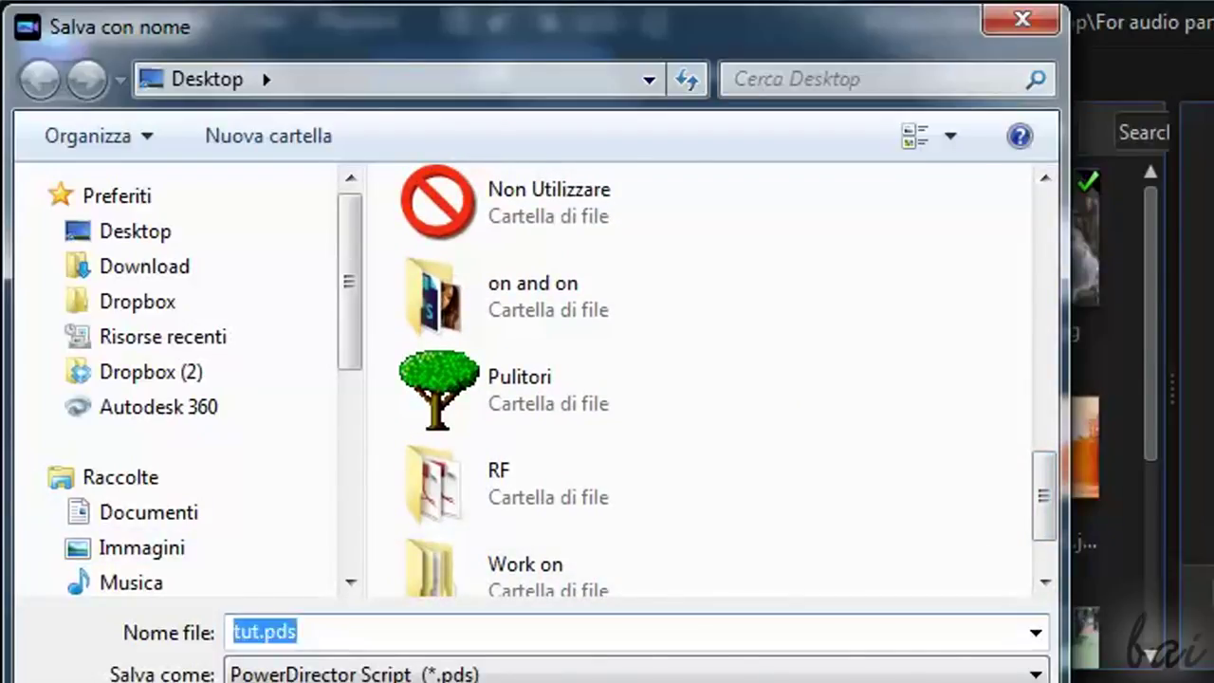
{"action": "key", "text": "Return"}
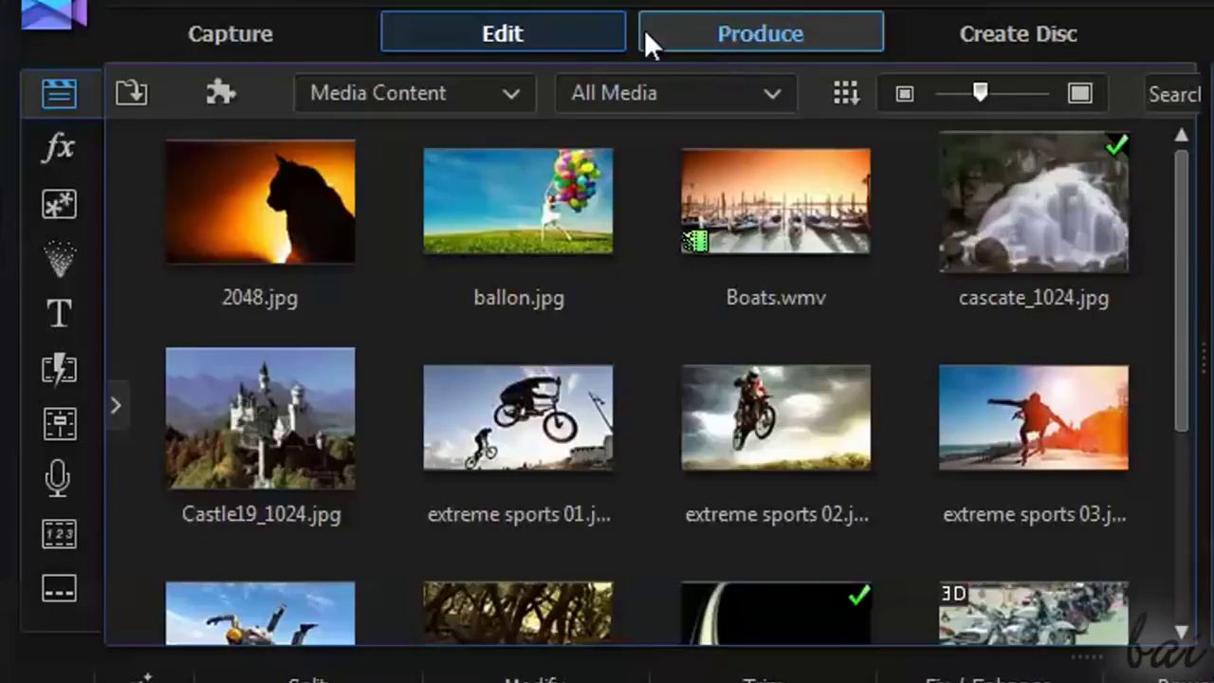
Examine the Produce output options for 3D, Device and Online, including the QuickTime format for 3D.
{"action": "left_click", "coordinate": [744, 33]}
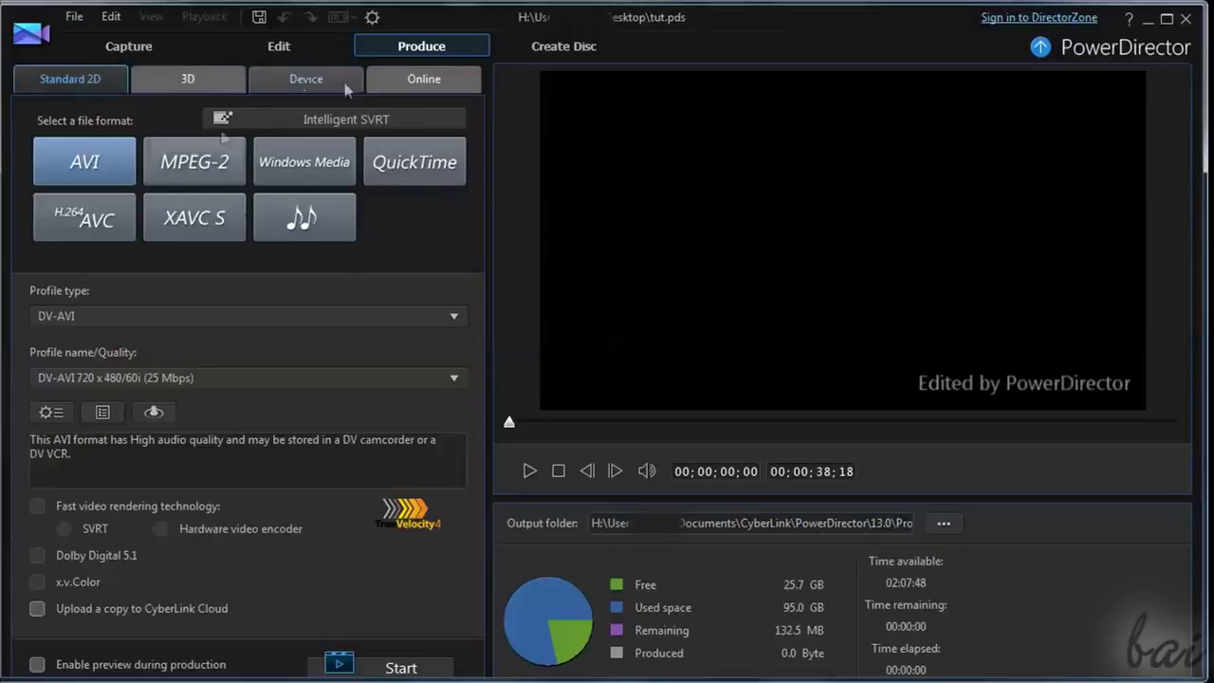
{"action": "left_click", "coordinate": [201, 87]}
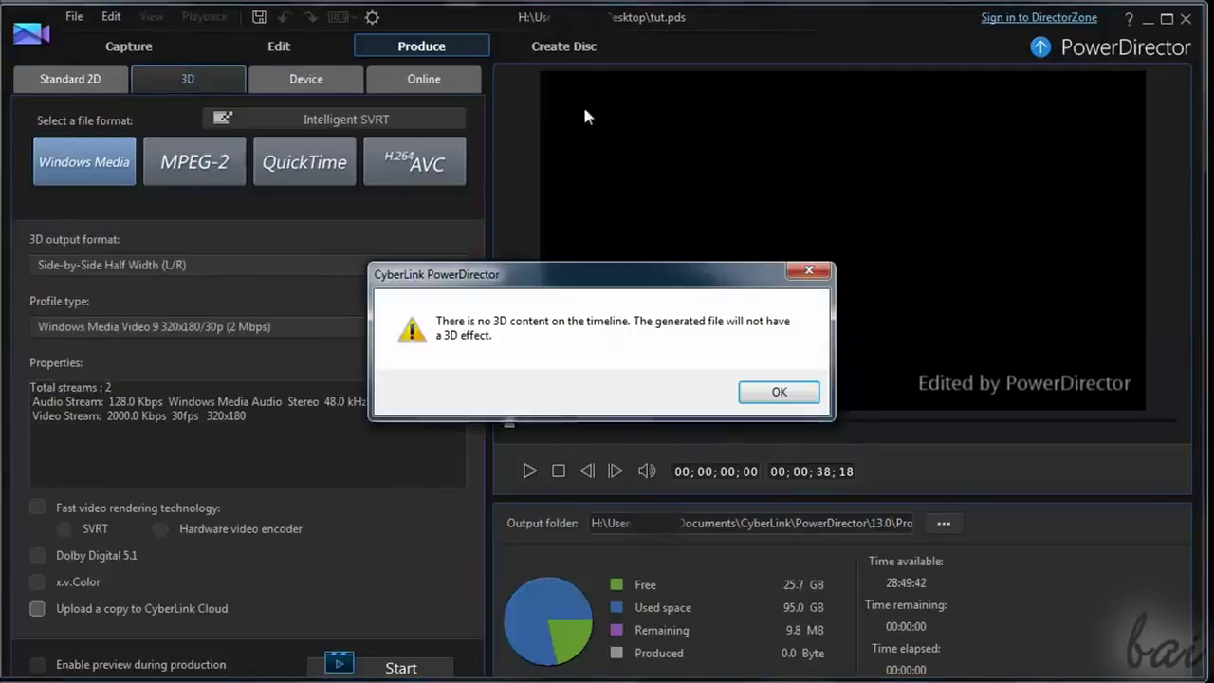
{"action": "left_click", "coordinate": [779, 392]}
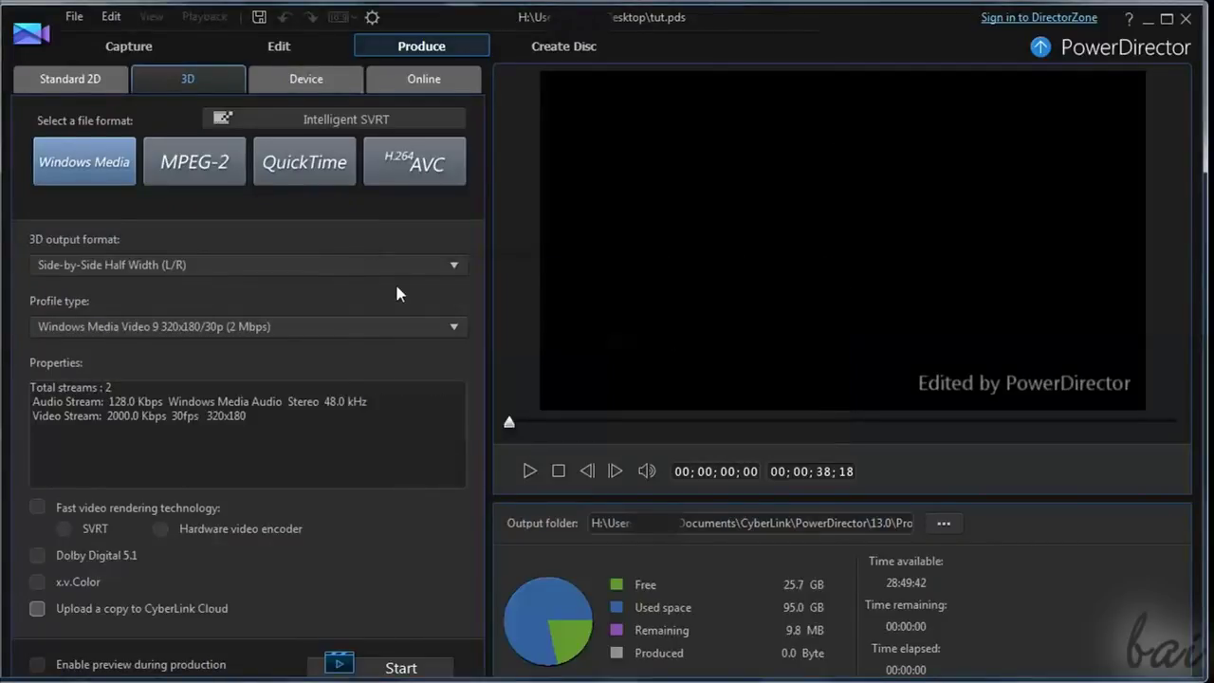
{"action": "left_click", "coordinate": [317, 163]}
{"action": "left_click", "coordinate": [279, 80]}
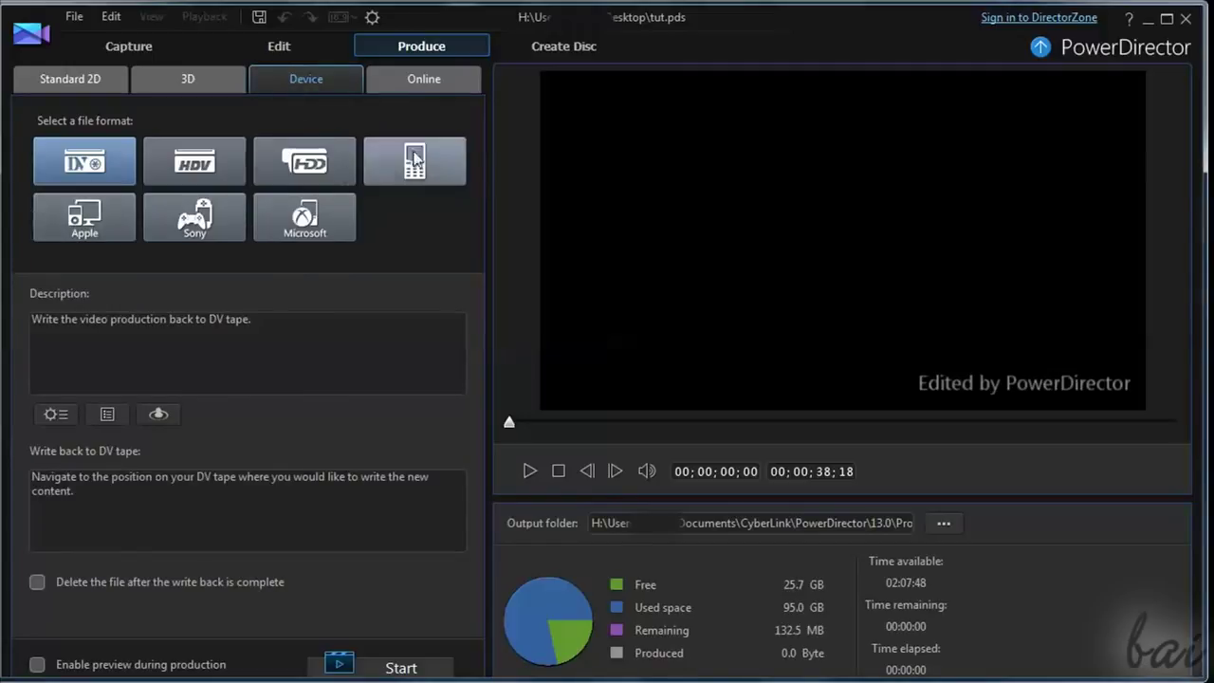
{"action": "left_click", "coordinate": [402, 84]}
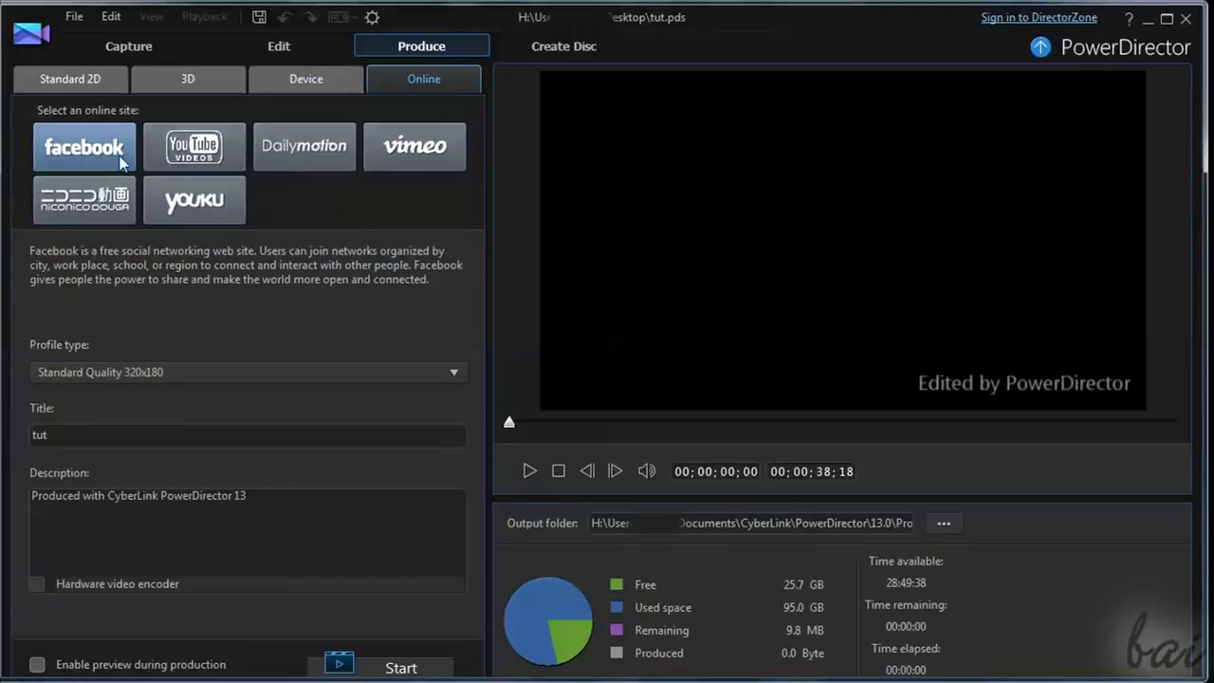
Look at the MPEG-2 and Windows Media formats for Standard 2D output and select AVI as the file format.
{"action": "left_click", "coordinate": [91, 80]}
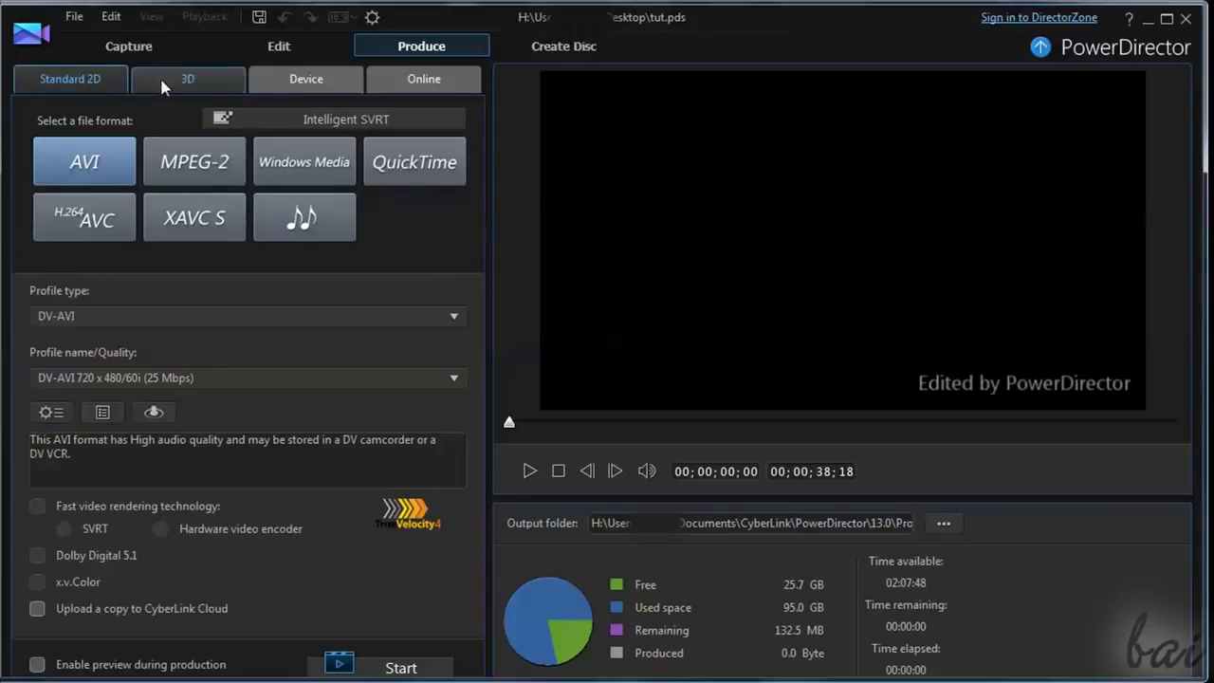
{"action": "left_click", "coordinate": [198, 163]}
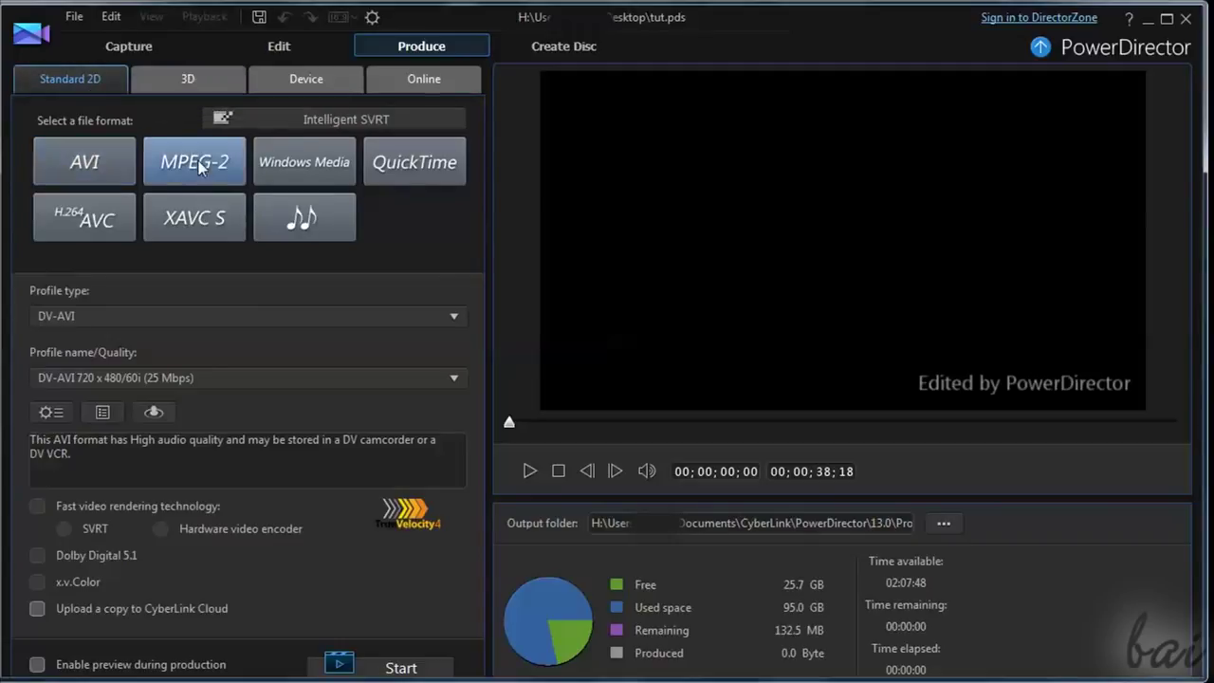
{"action": "left_click", "coordinate": [318, 173]}
{"action": "left_click", "coordinate": [82, 167]}
Set the AVI output profile type to DV-AVI and its quality to DV-AVI 720 x 480/60i (25 Mbps).
{"action": "left_click", "coordinate": [152, 316]}
{"action": "left_click", "coordinate": [156, 333]}
{"action": "left_click", "coordinate": [166, 377]}
{"action": "left_click", "coordinate": [168, 418]}
{"action": "left_click", "coordinate": [177, 384]}
{"action": "left_click", "coordinate": [178, 398]}
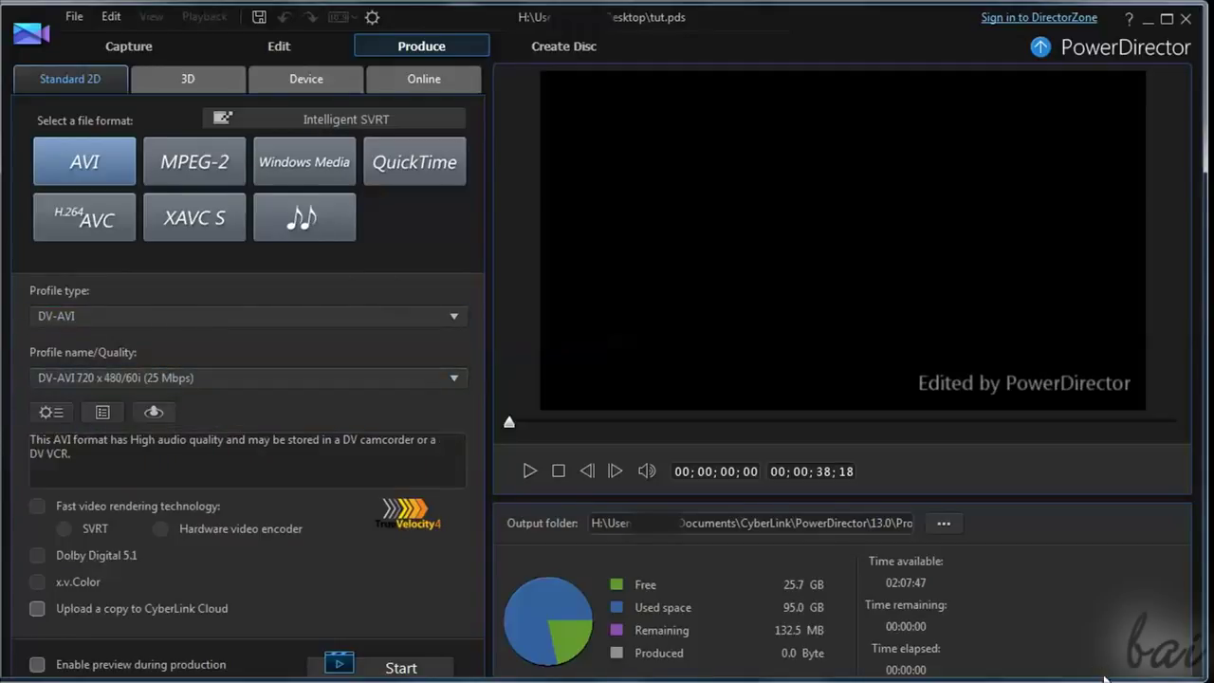
Check the save location and file name options for the AVI output and return to the editing workspace.
{"action": "left_click", "coordinate": [950, 525]}
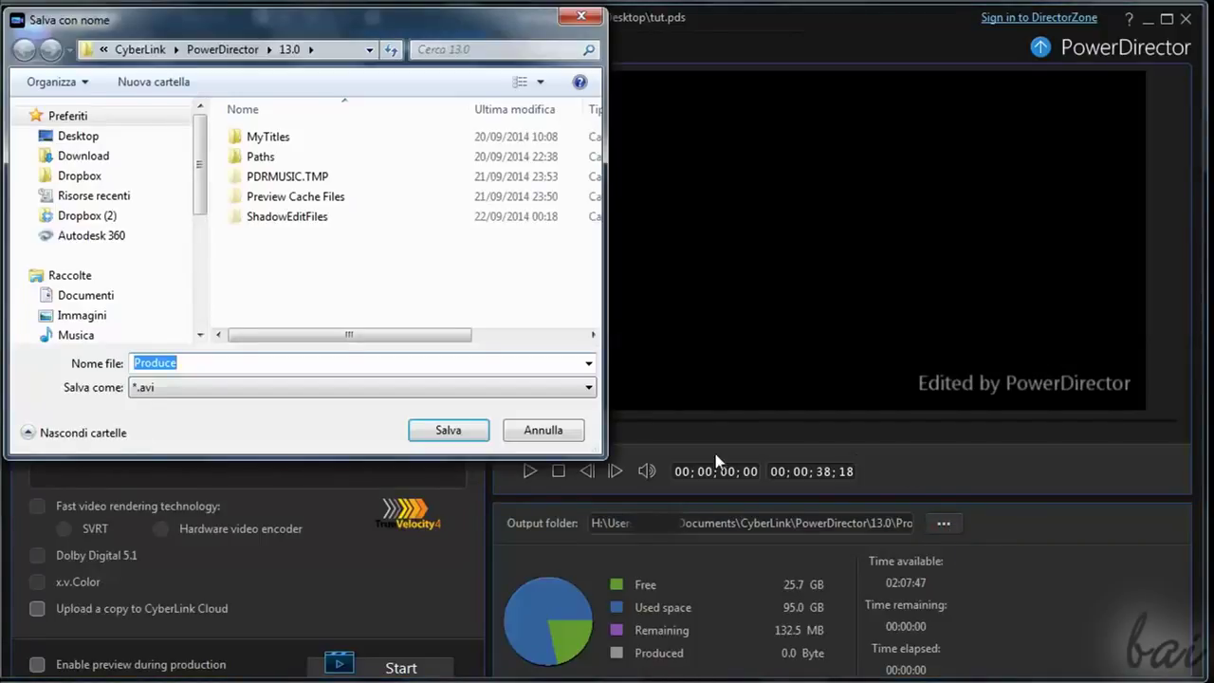
{"action": "key", "text": "Return"}
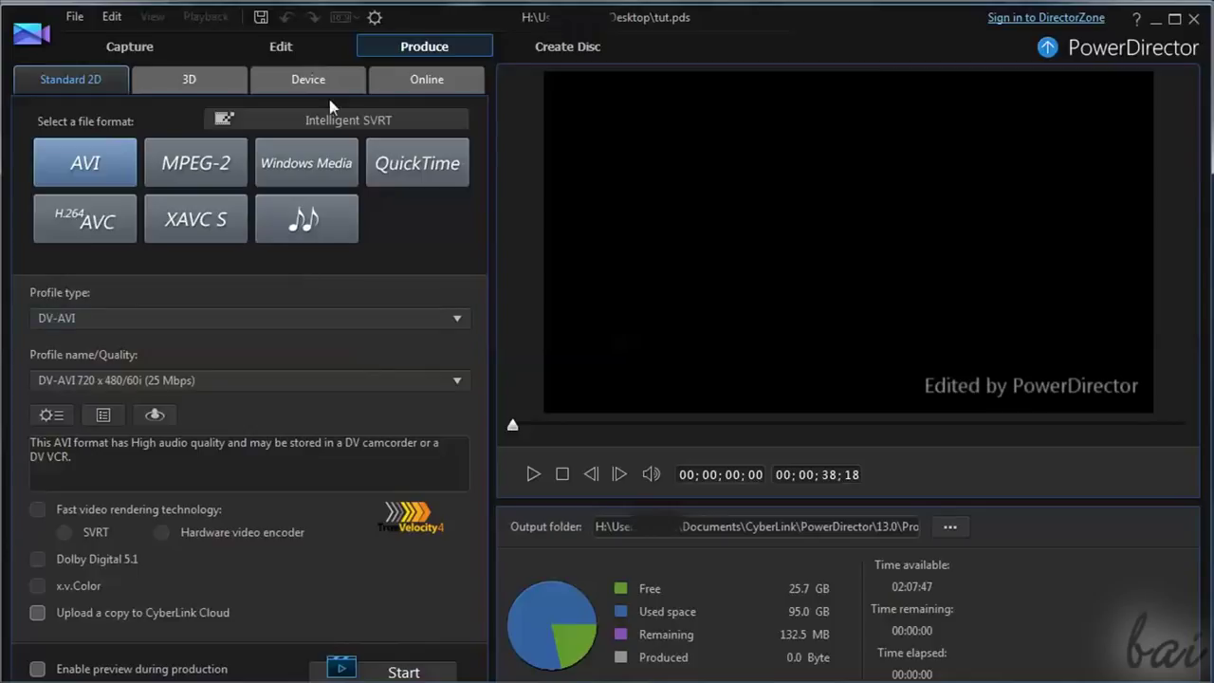
{"action": "left_click", "coordinate": [282, 48]}
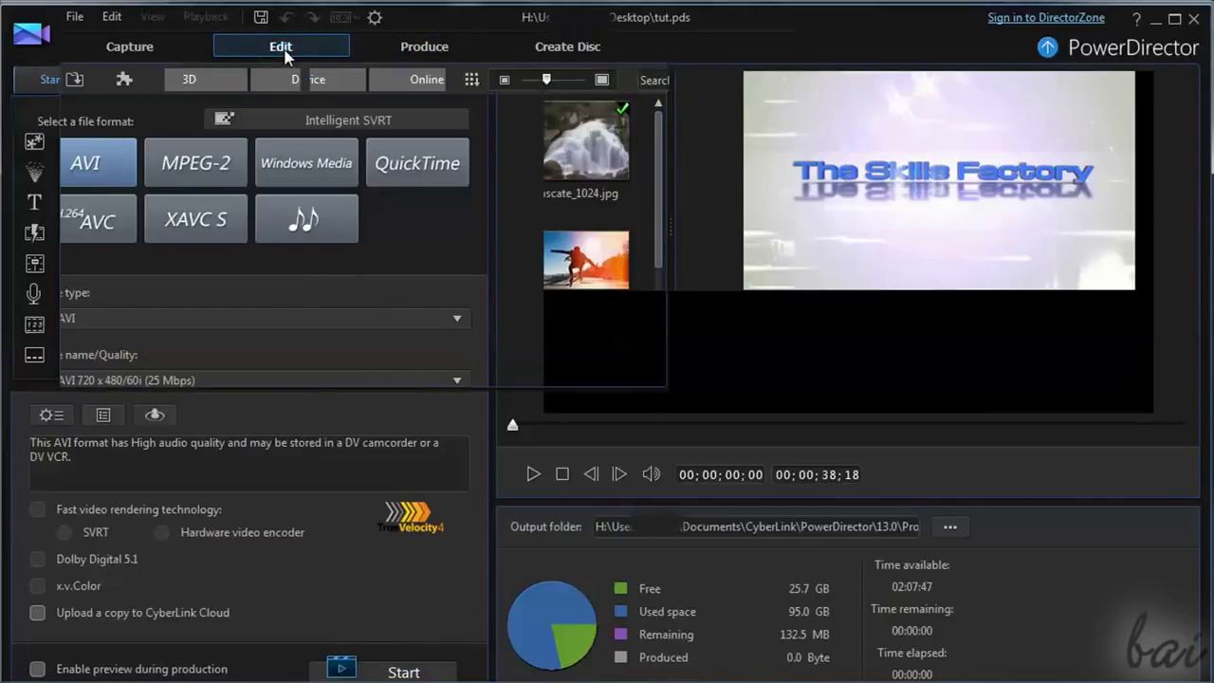